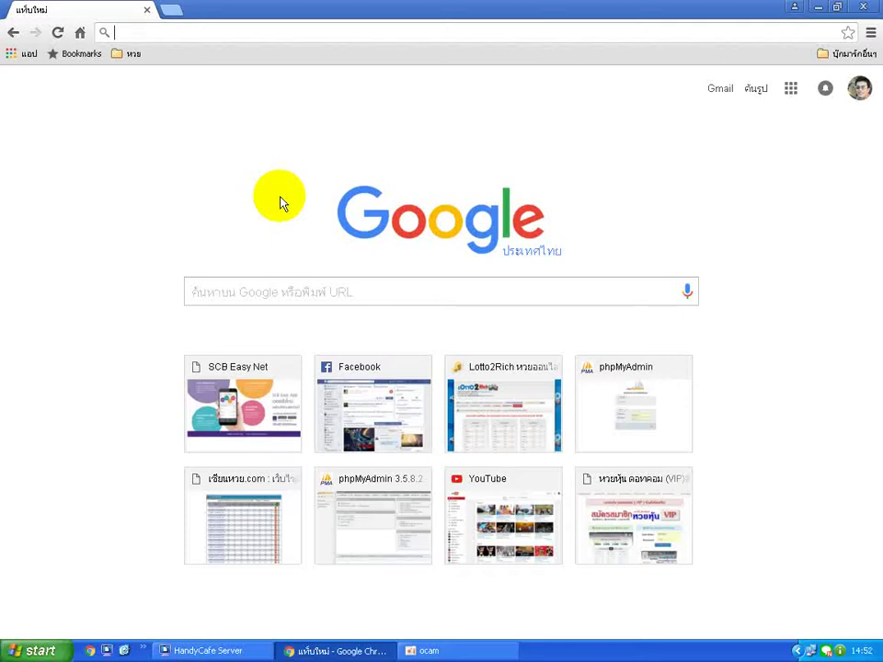
Load the local server's start page at localhost in Chrome.
text(12)
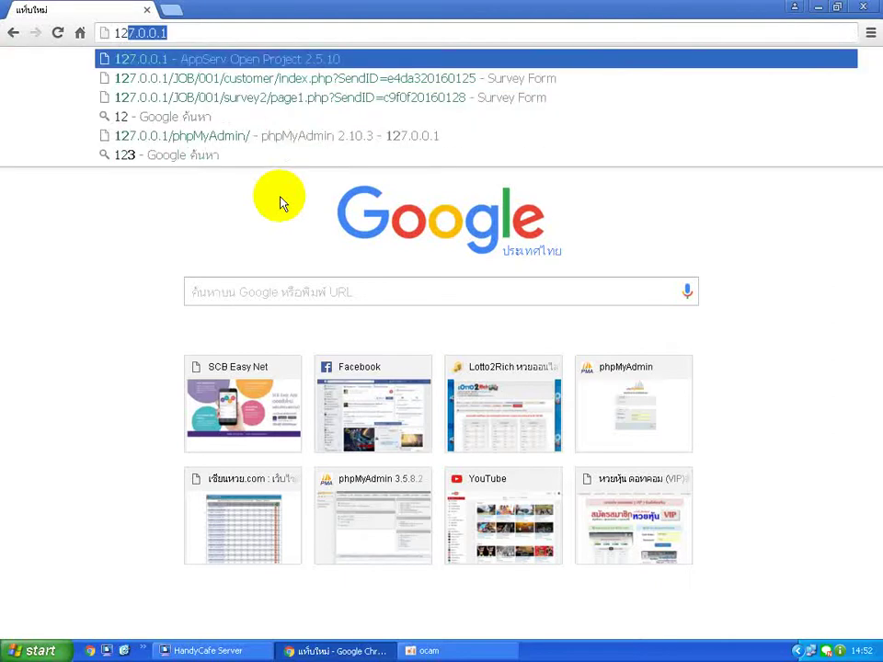
text(7)
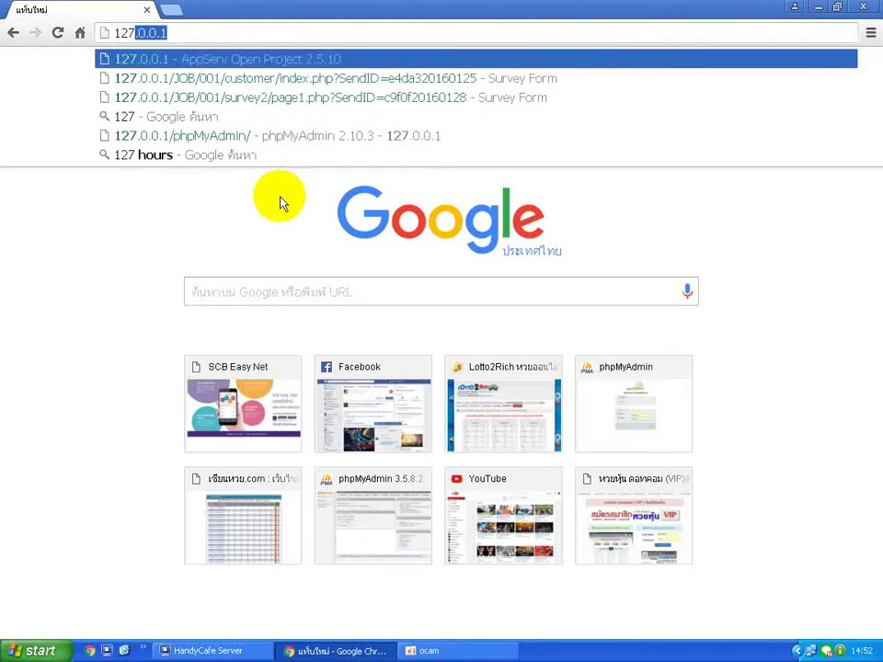
text(.0.0.1)
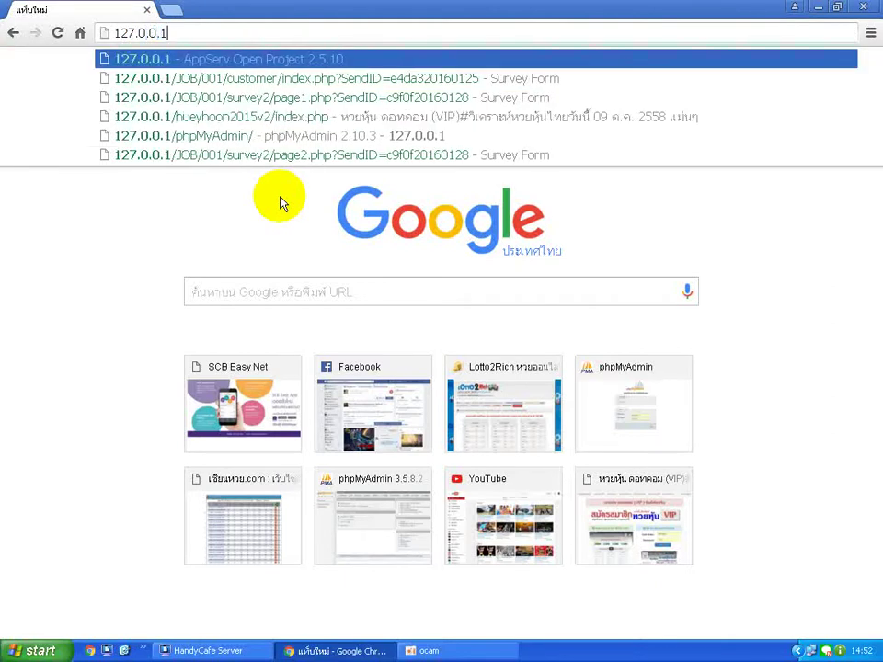
key(Return)
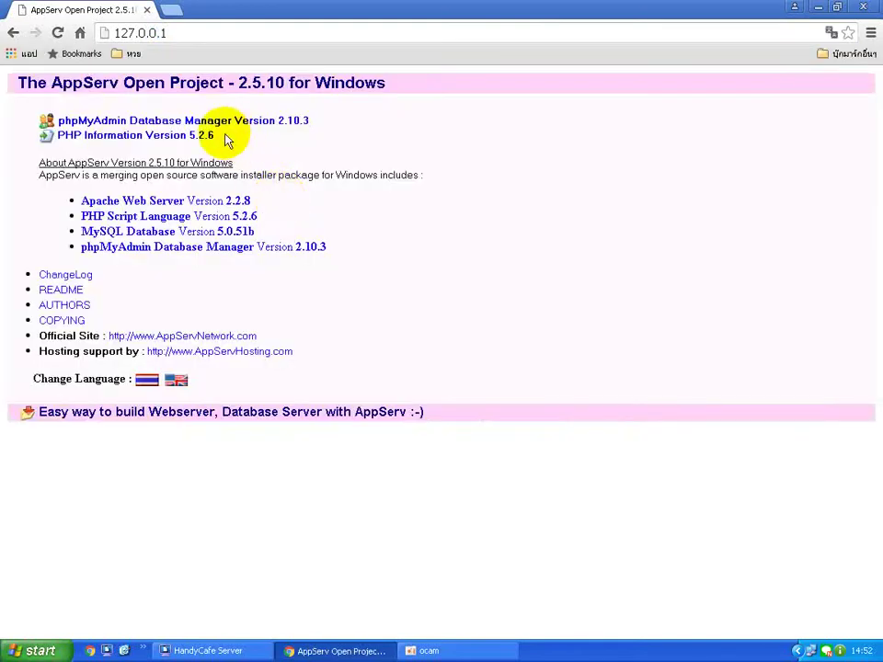
click(212, 39)
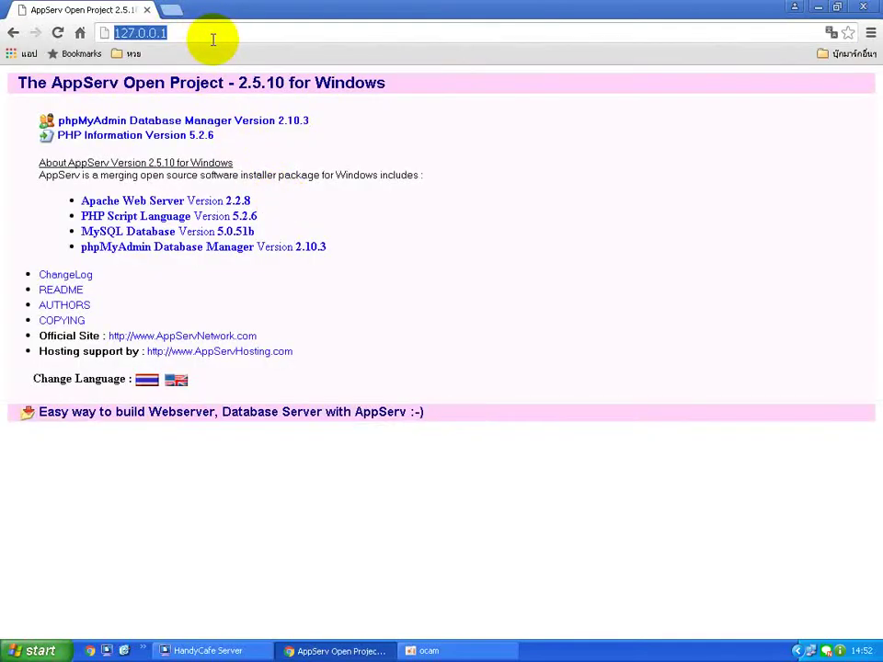
text(loc)
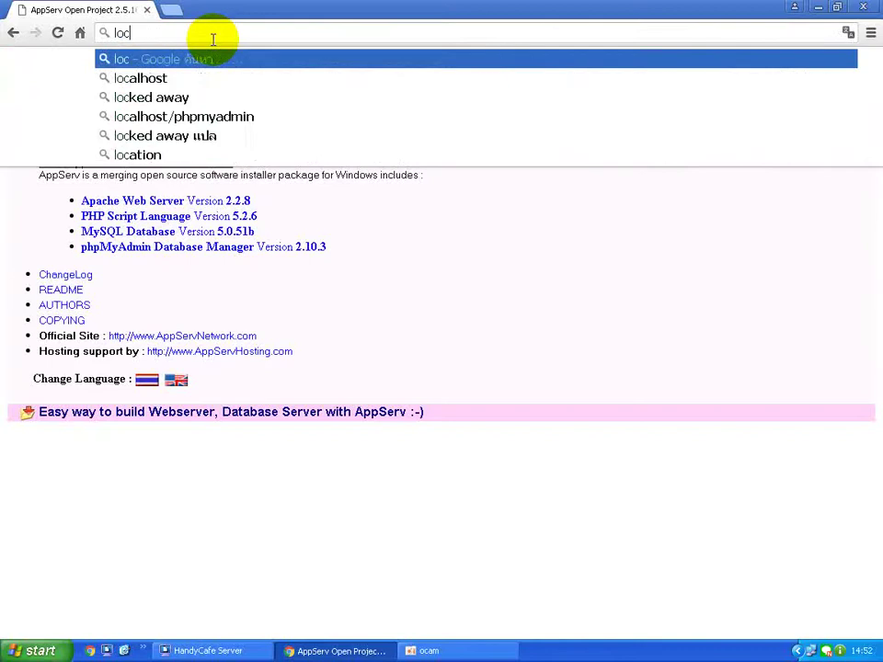
text(alhost)
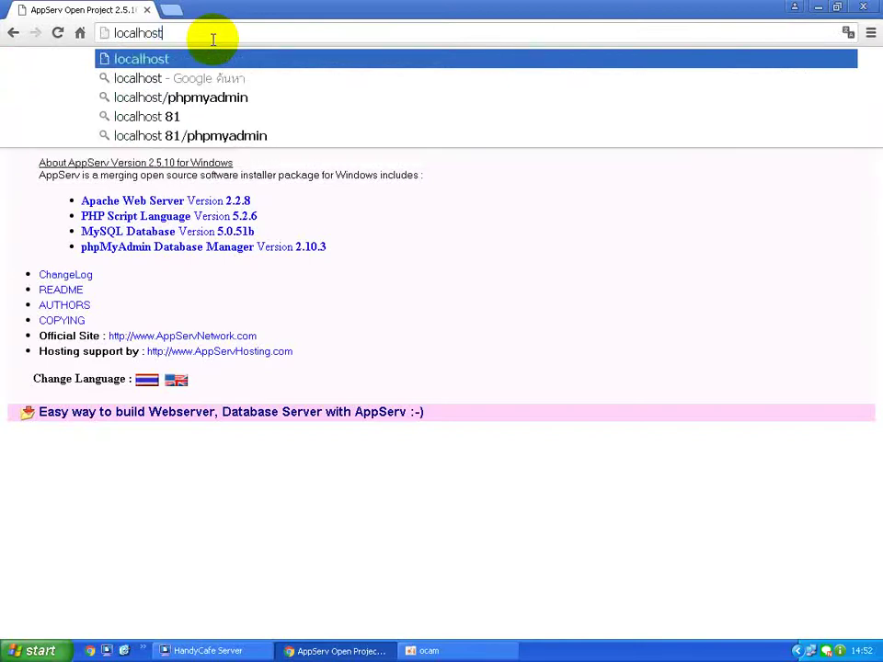
key(Return)
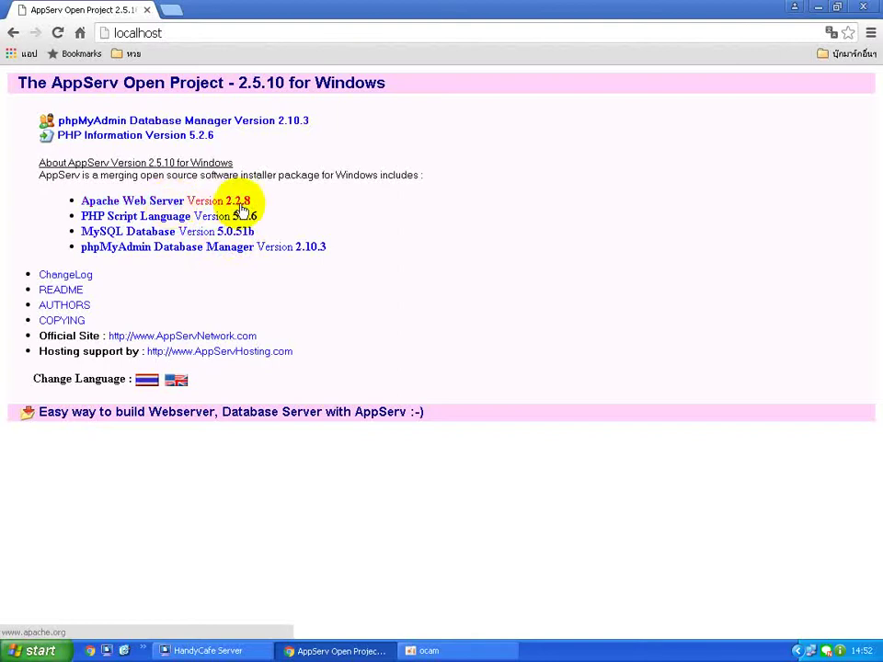
Switch the AppServ page to Thai and log into phpMyAdmin.
click(146, 379)
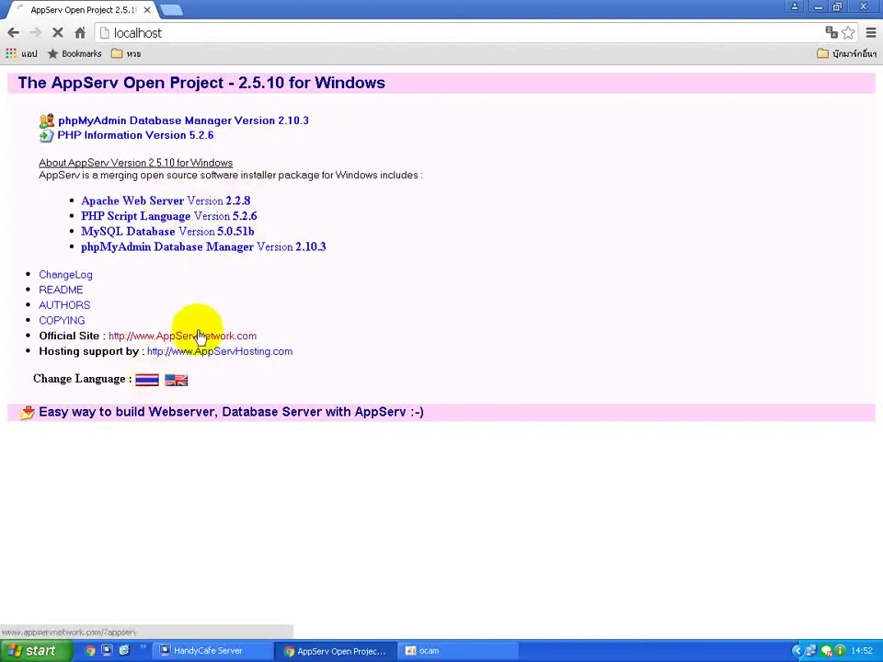
click(237, 122)
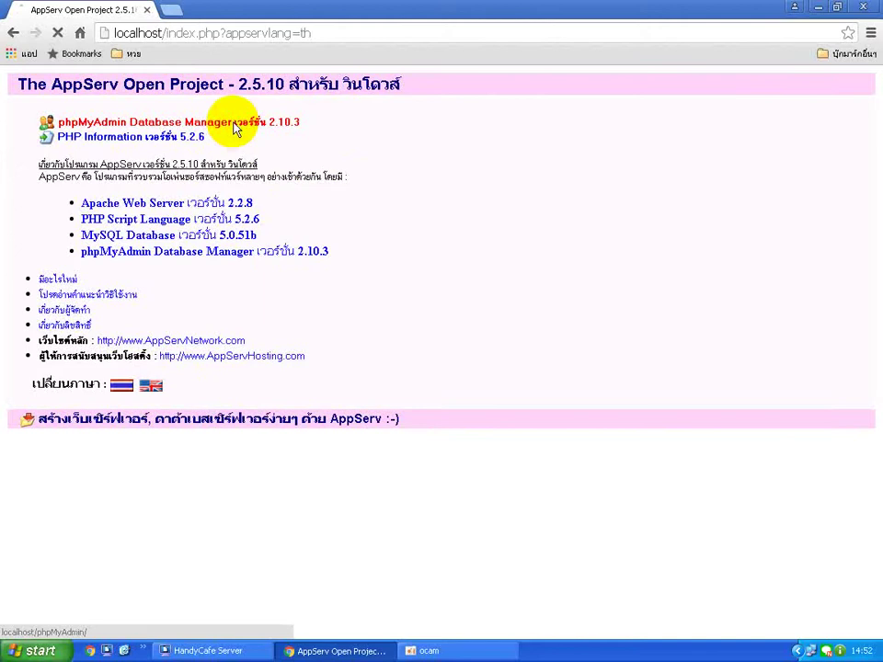
click(469, 212)
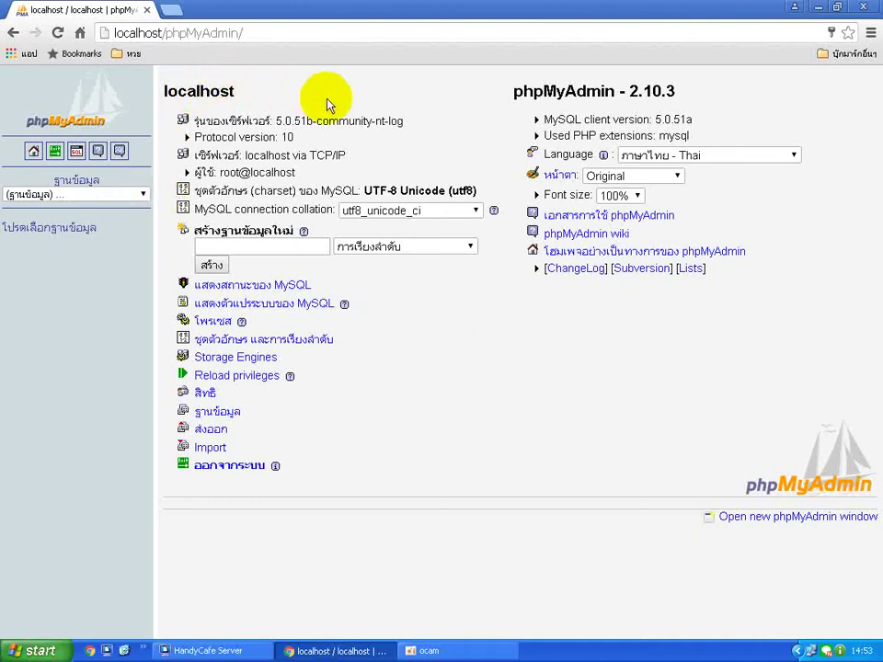
Look through the list of existing databases without choosing one.
click(292, 243)
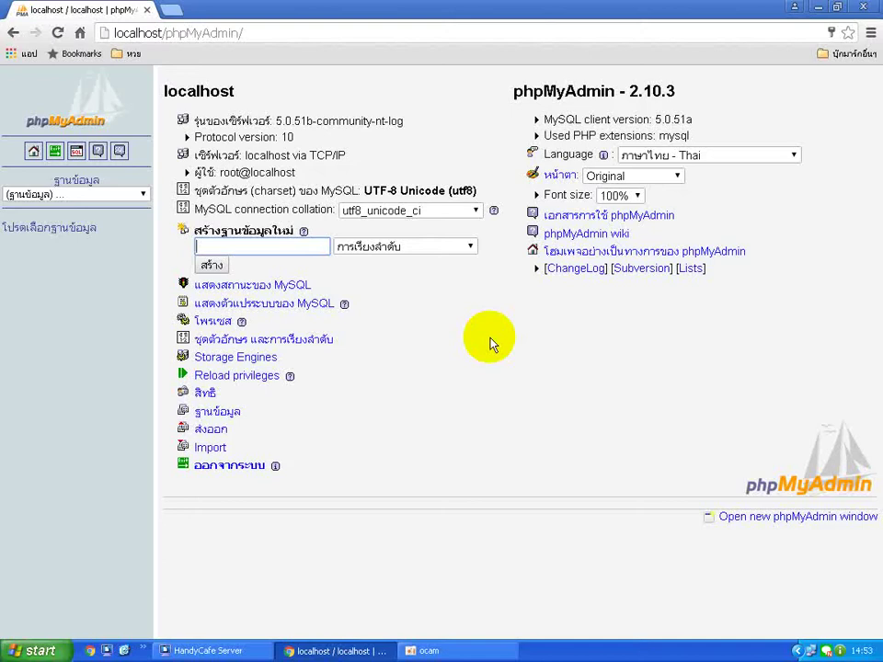
click(128, 193)
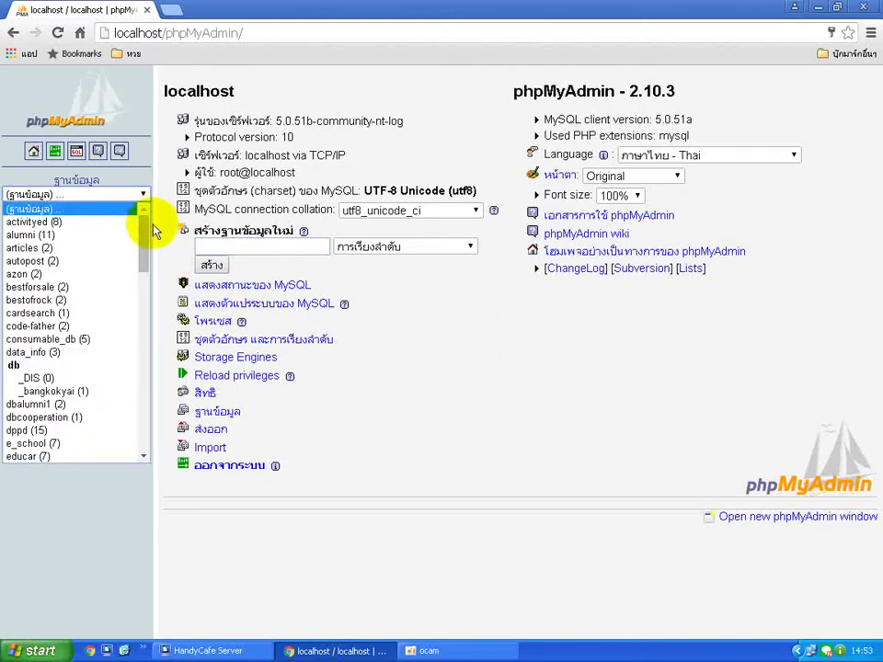
drag(143, 237, 125, 282)
click(398, 342)
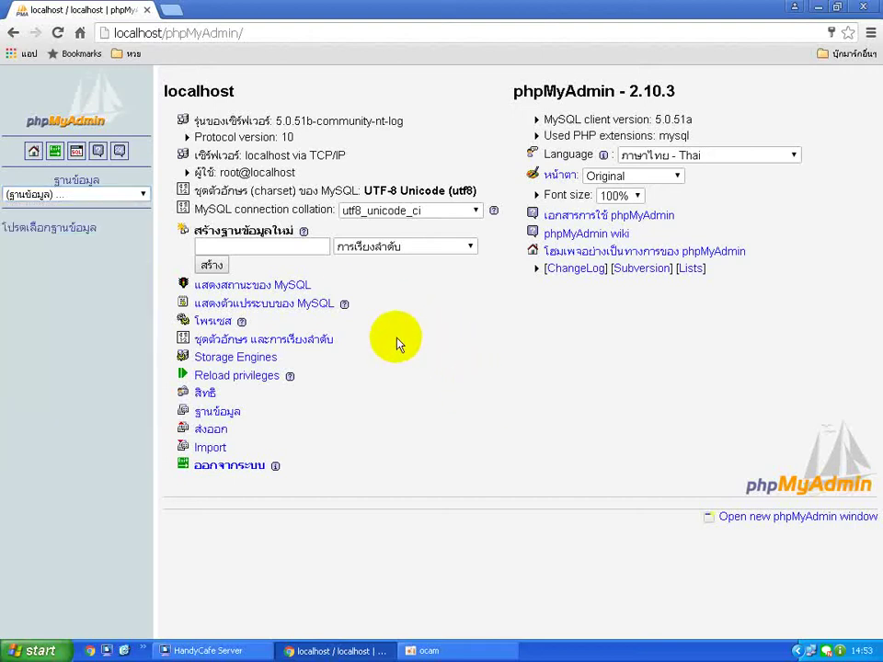
Enter the name webbordd55 for the new database and create it.
click(276, 247)
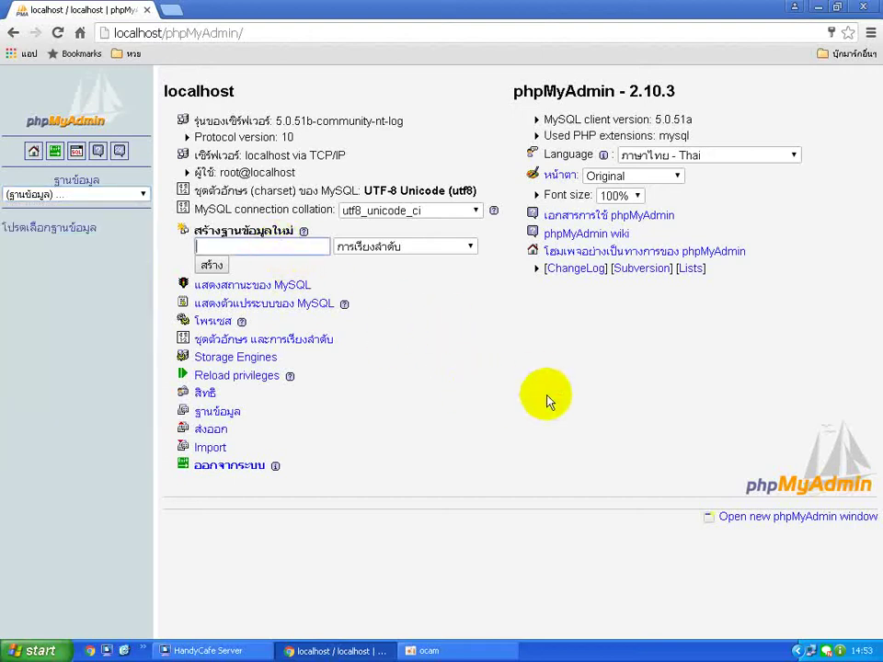
text(webborad_haya)
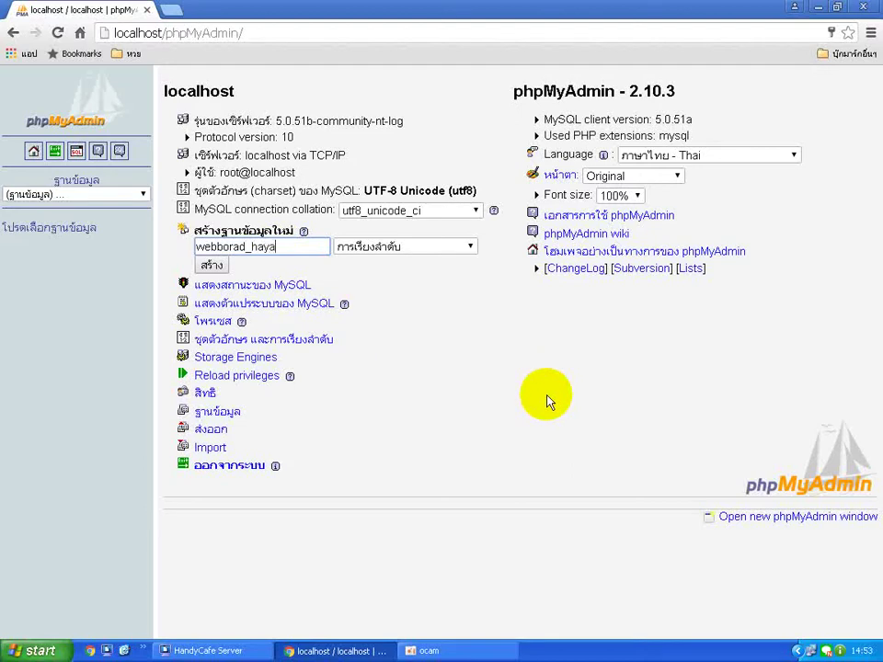
key(BackSpace)
key(BackSpace)
text(ha)
key(BackSpace)
key(BackSpace)
key(BackSpace)
key(BackSpace)
text(55)
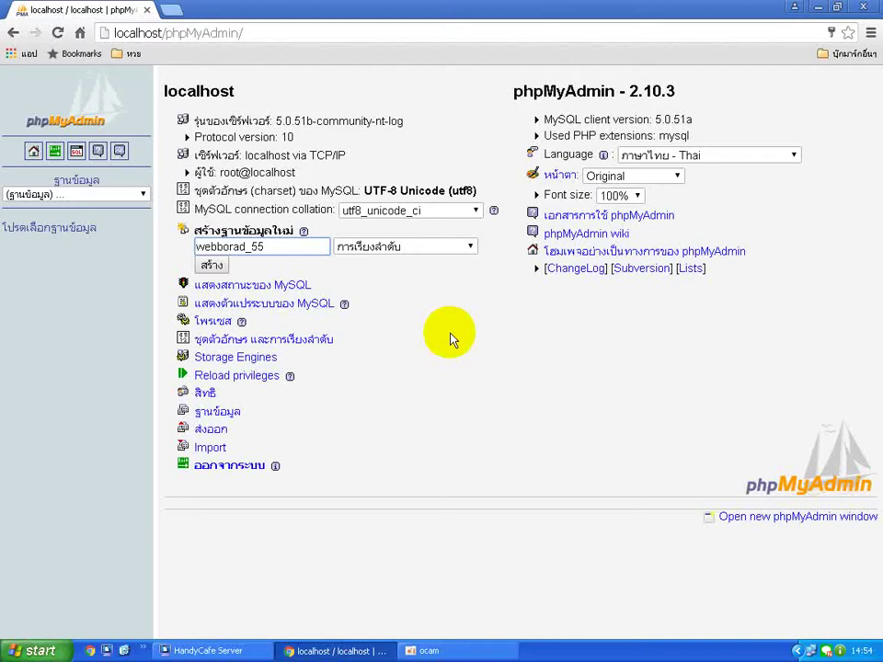
click(250, 247)
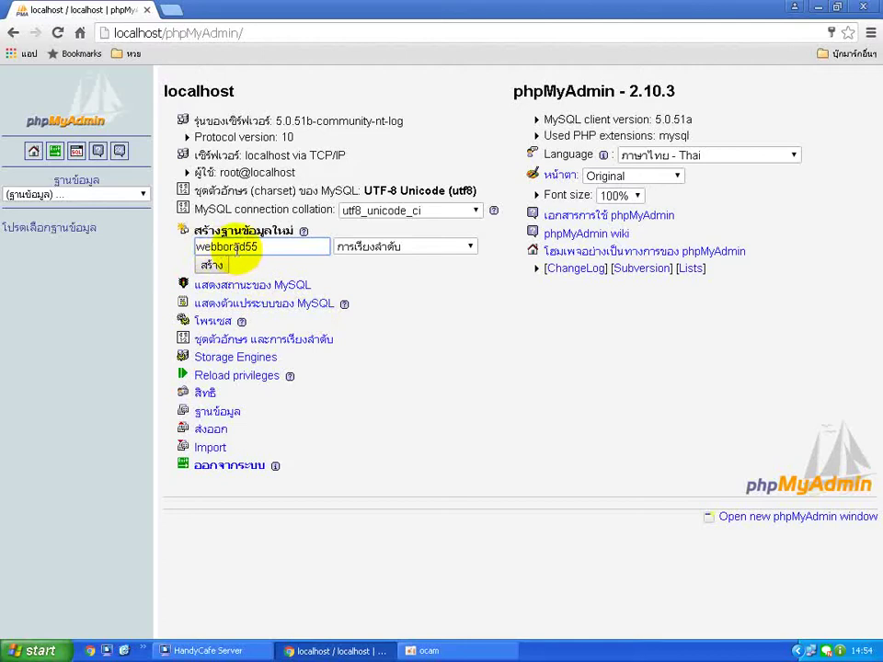
key(BackSpace)
key(BackSpace)
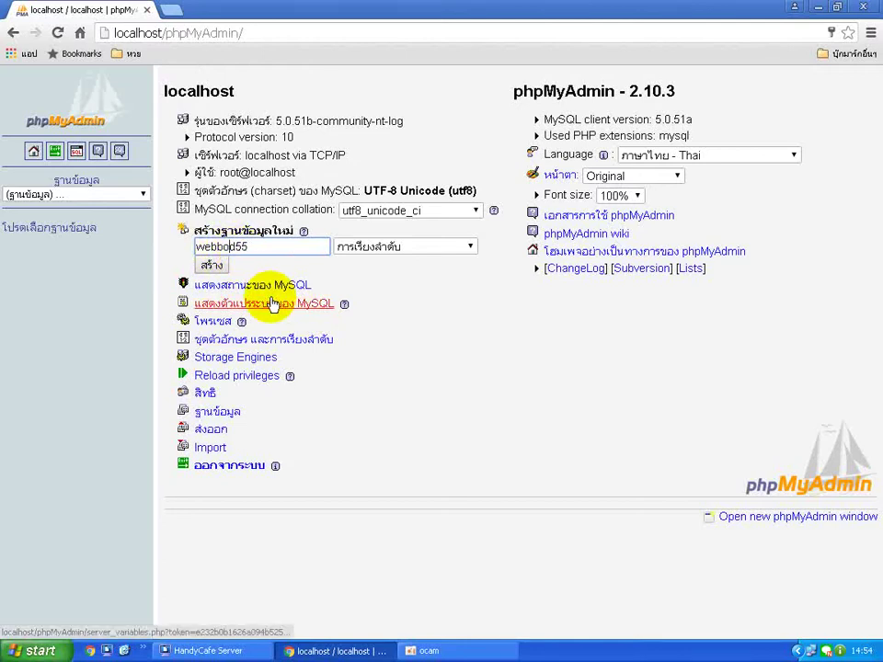
text(ar)
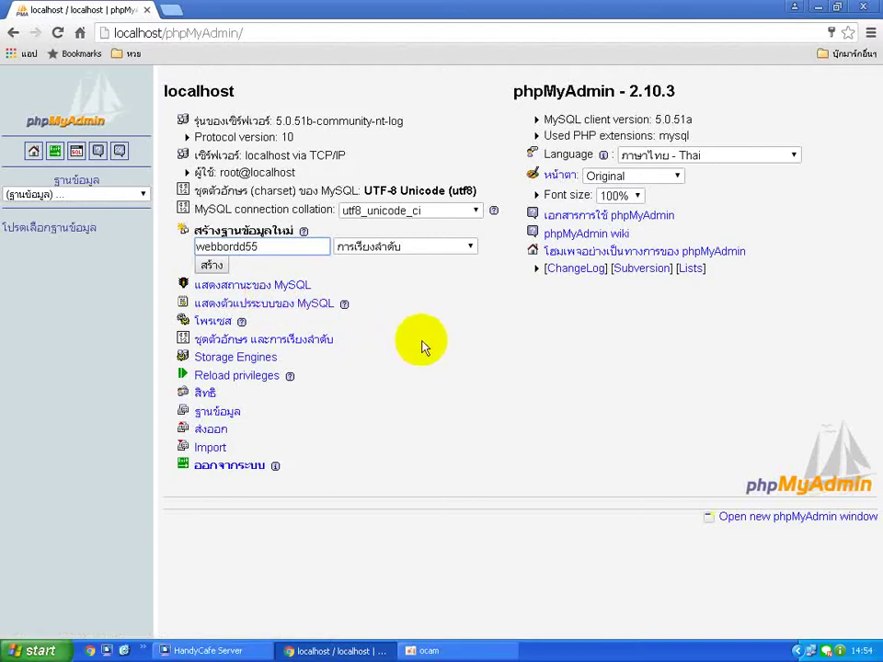
text(d)
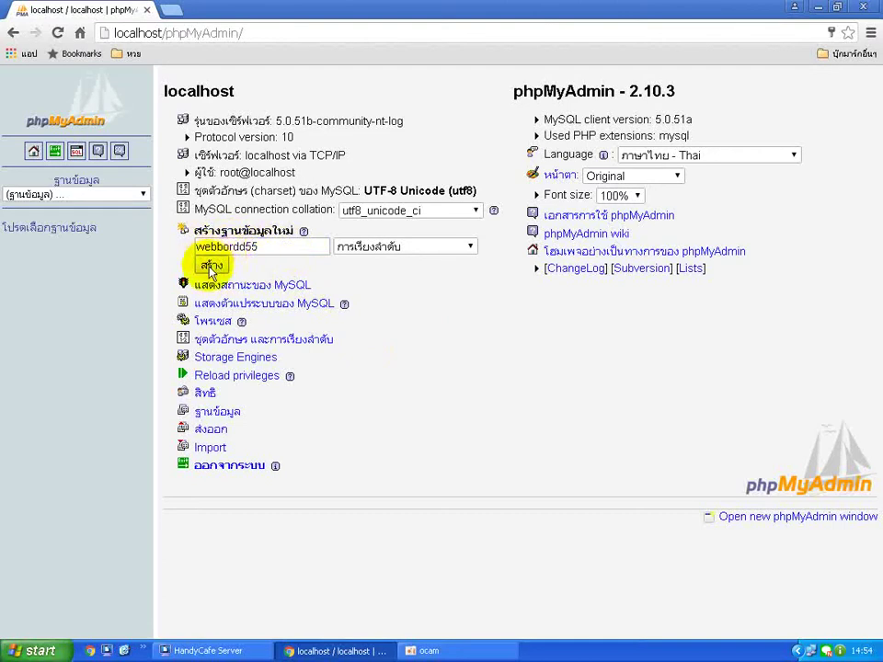
click(212, 265)
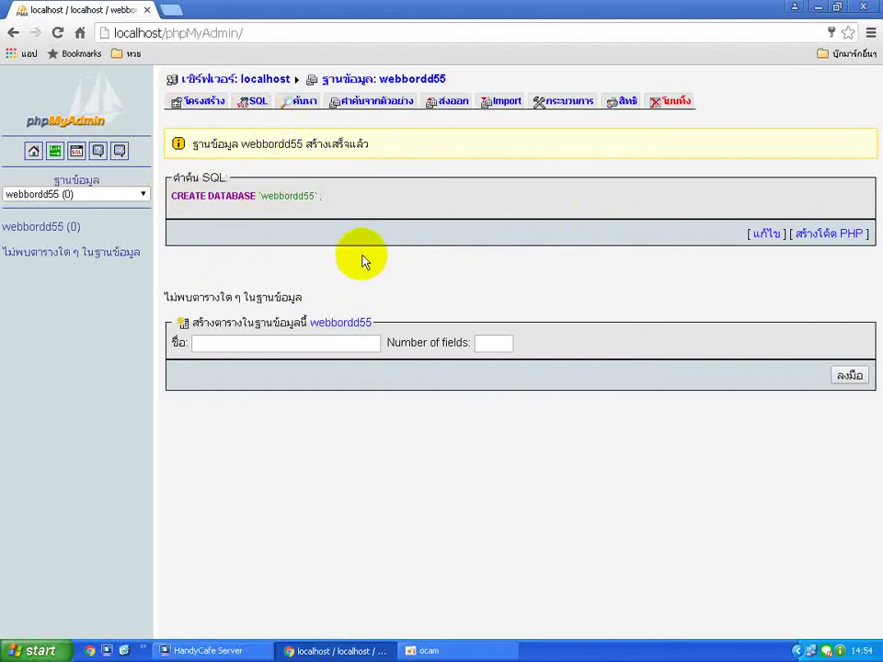
Create a table named 'user' with 5 fields in webbordd55.
click(257, 342)
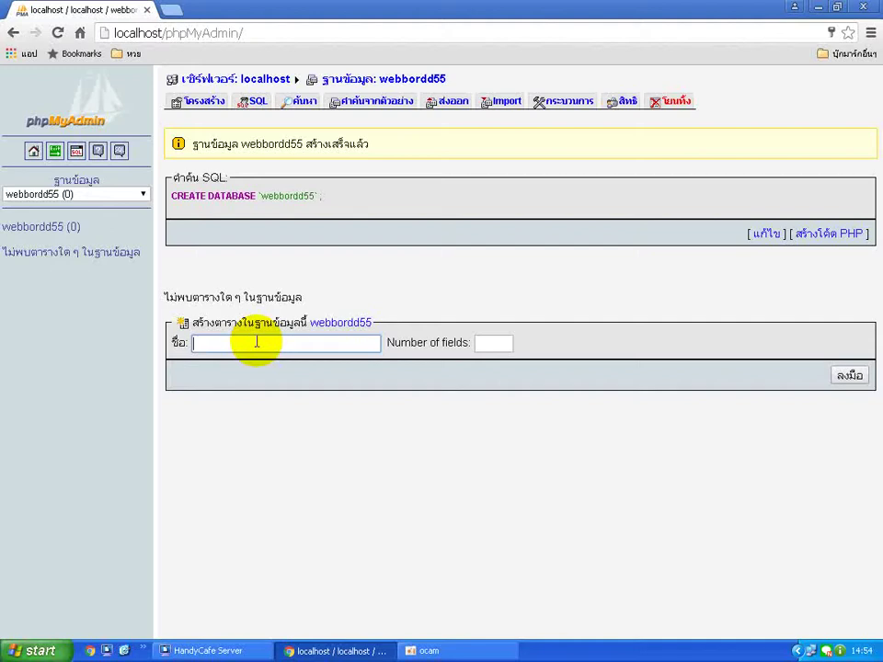
text(u)
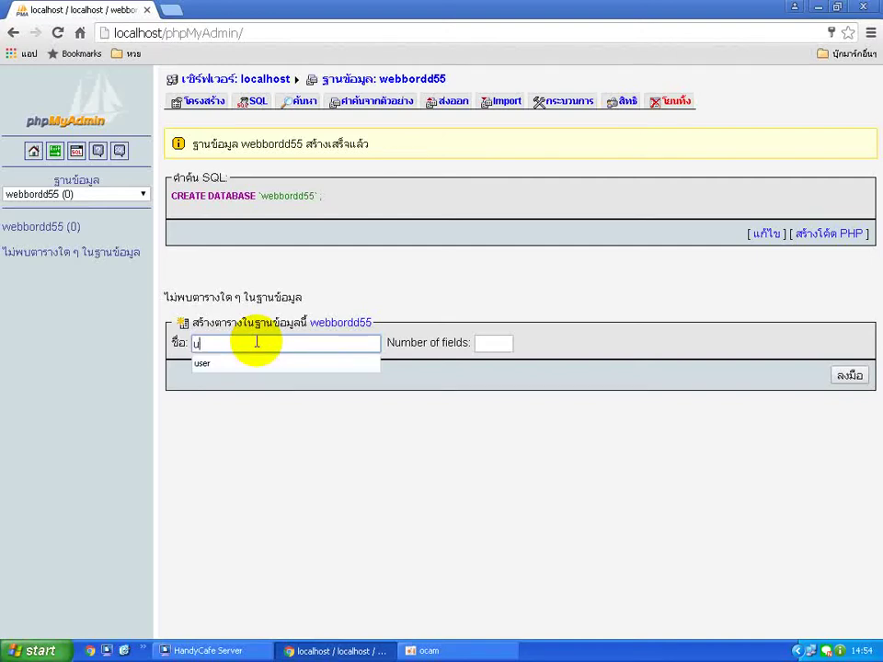
text(ser)
click(493, 343)
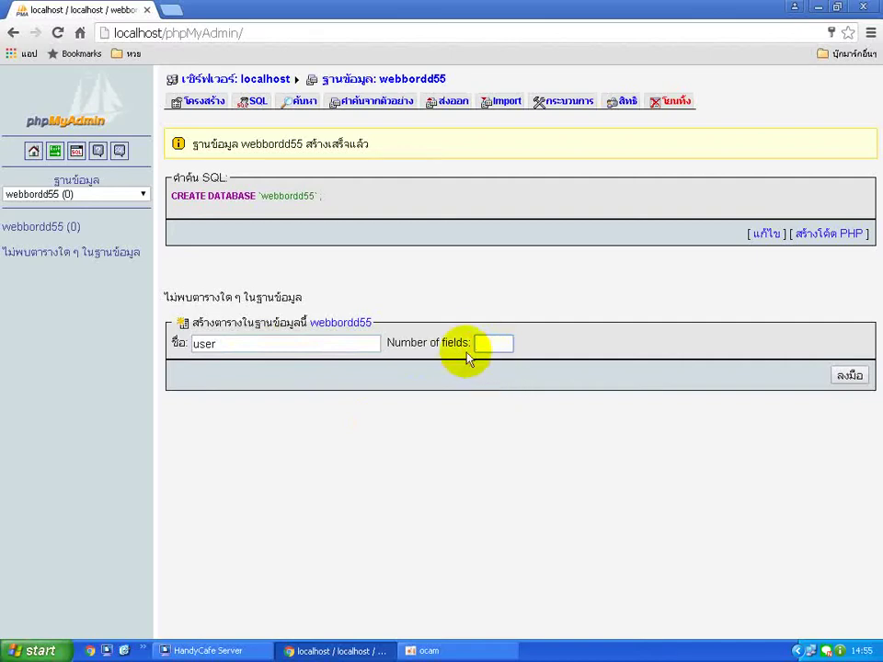
click(484, 342)
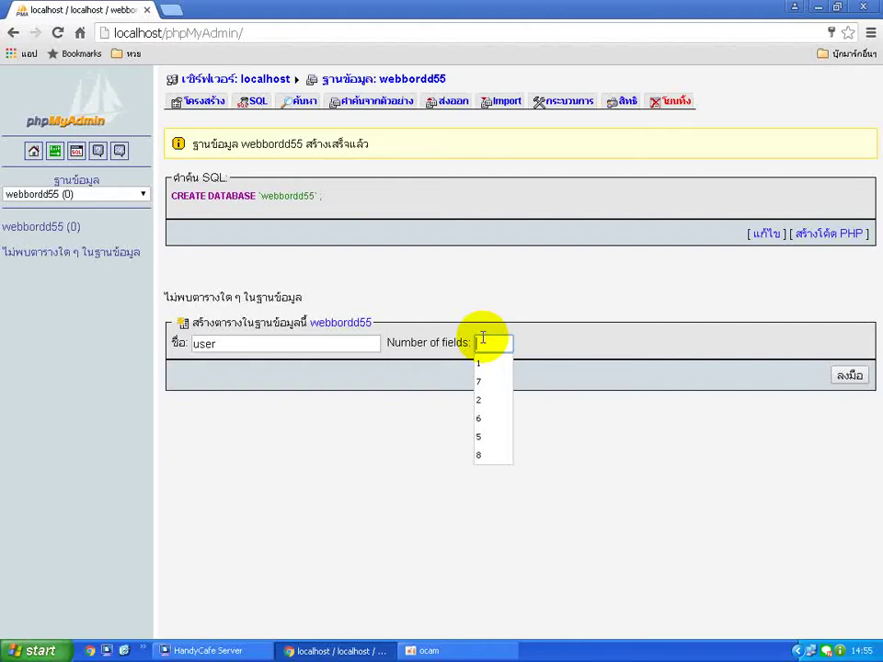
text(5)
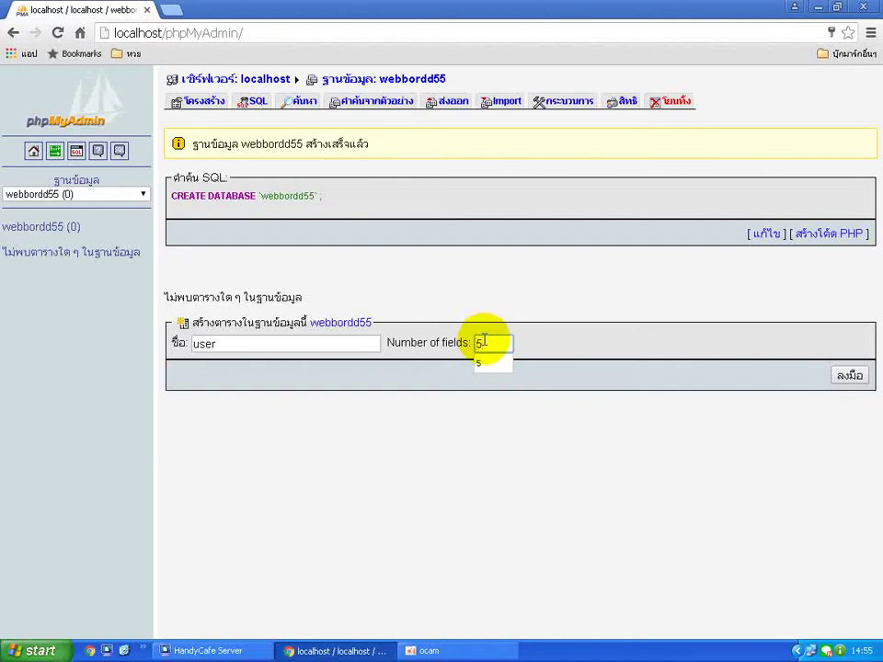
click(520, 440)
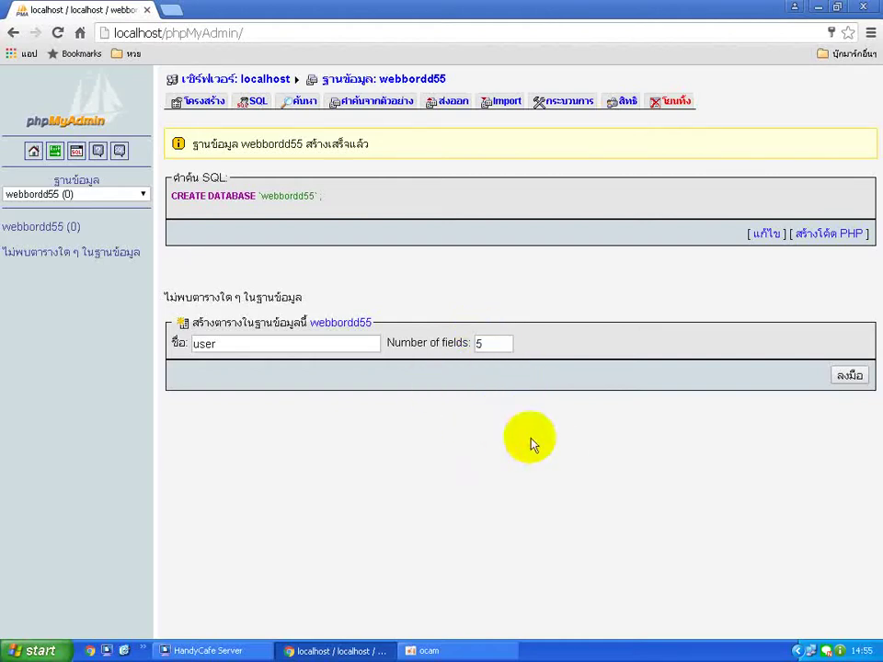
click(848, 375)
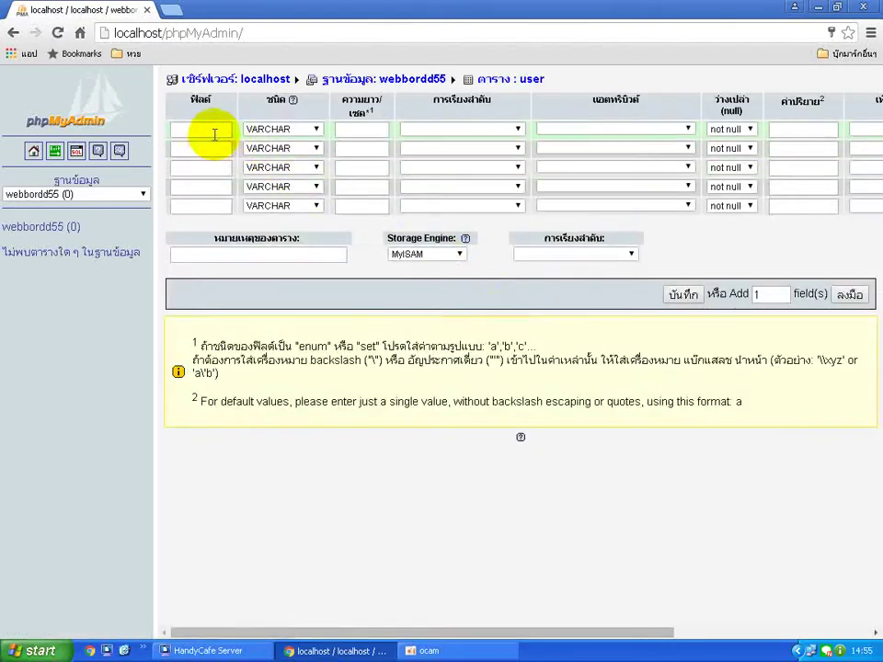
Enter the field names u_id, u_name, u_password, u_date and u_type.
click(214, 136)
text(u)
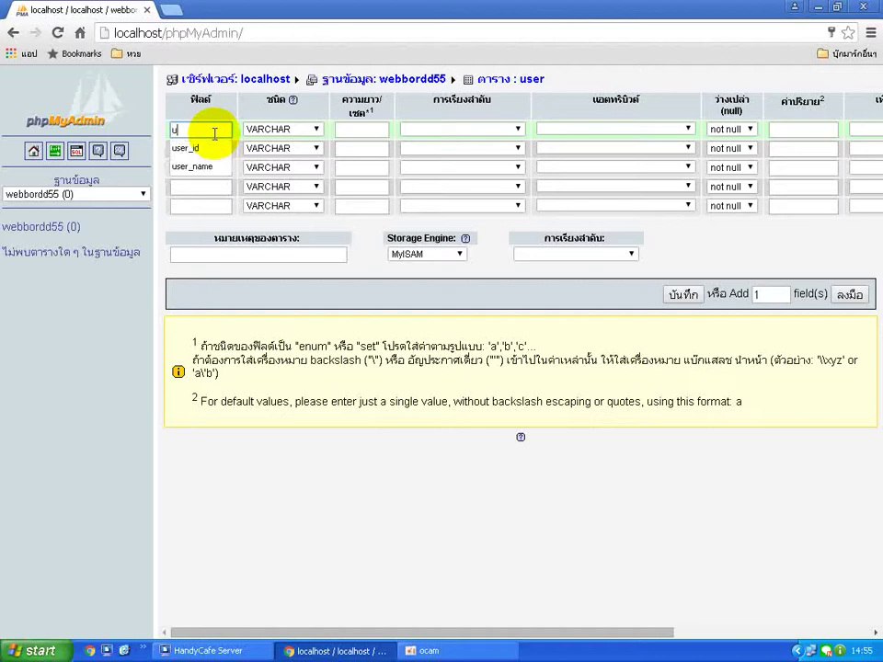
text(_id)
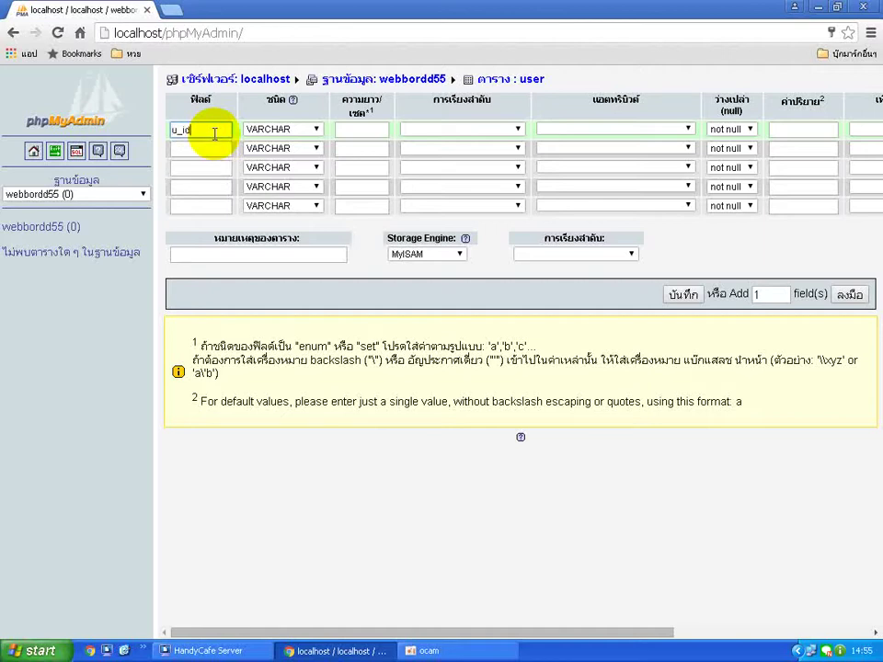
click(211, 145)
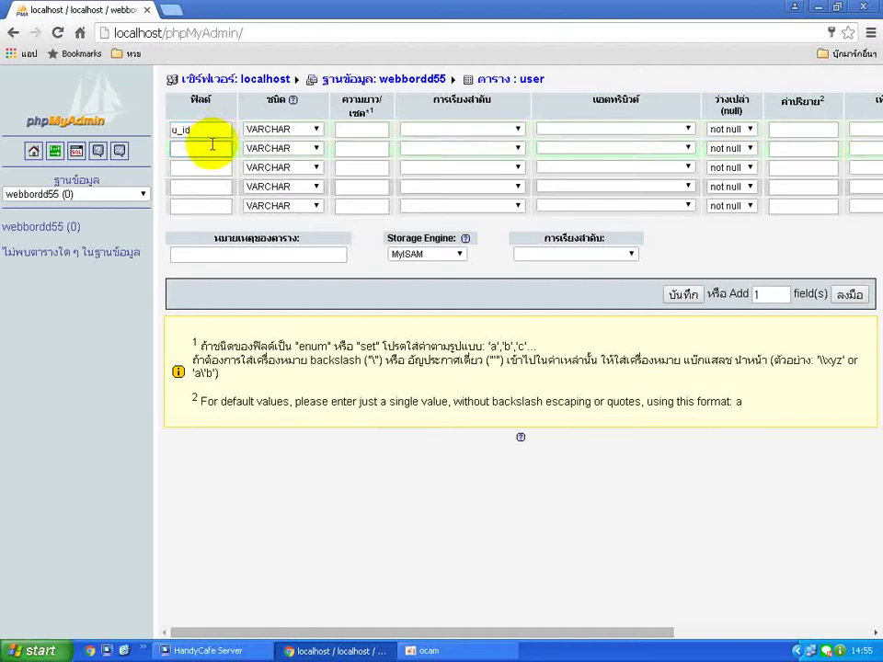
text(u_name)
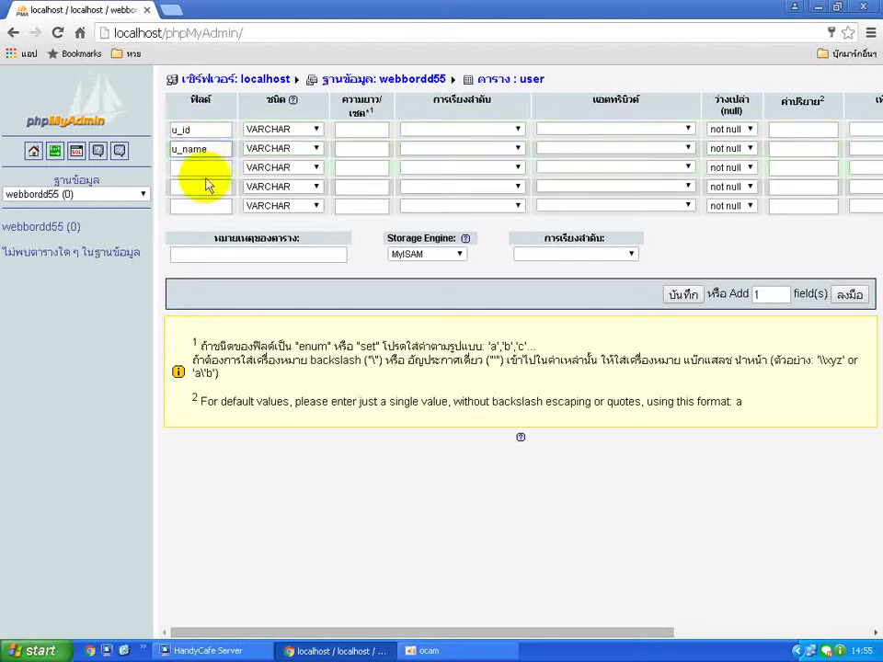
click(203, 184)
click(207, 169)
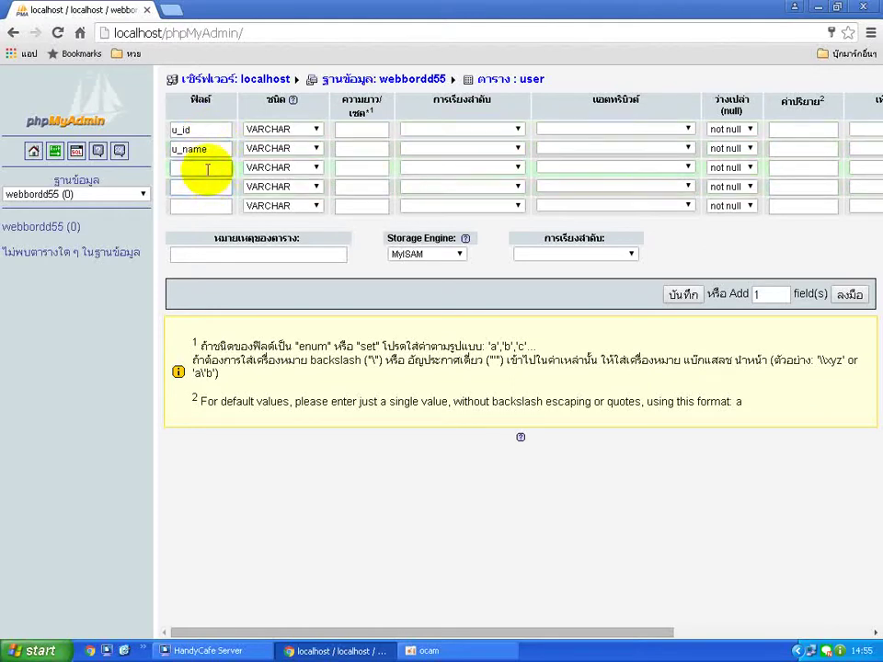
text(u_password)
click(208, 184)
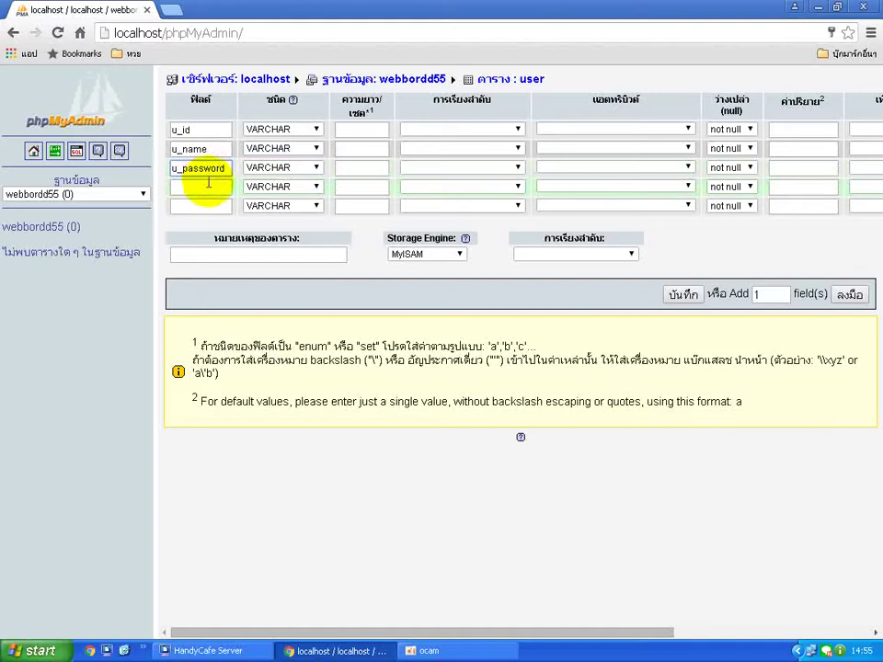
text(u_)
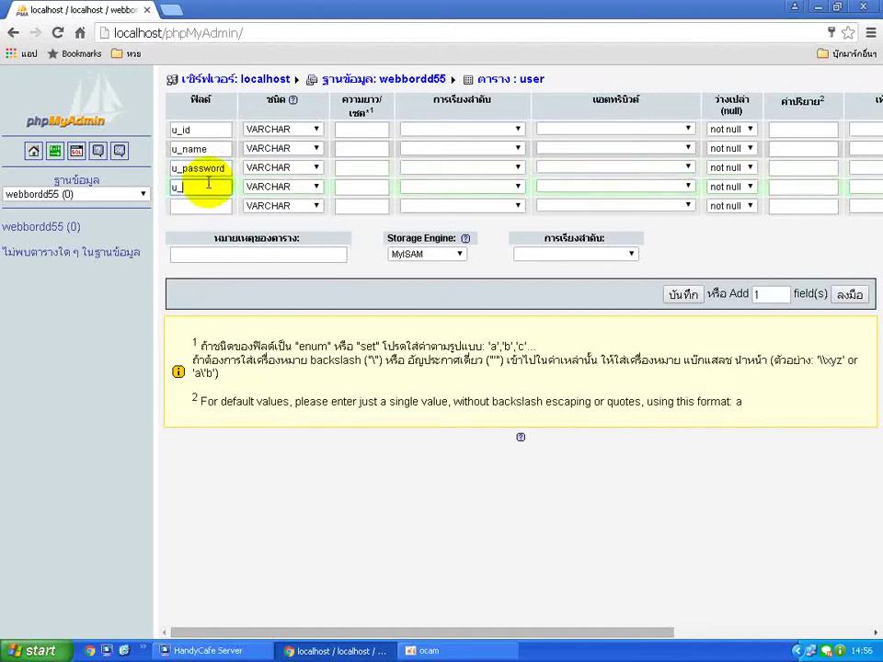
text(date)
click(204, 206)
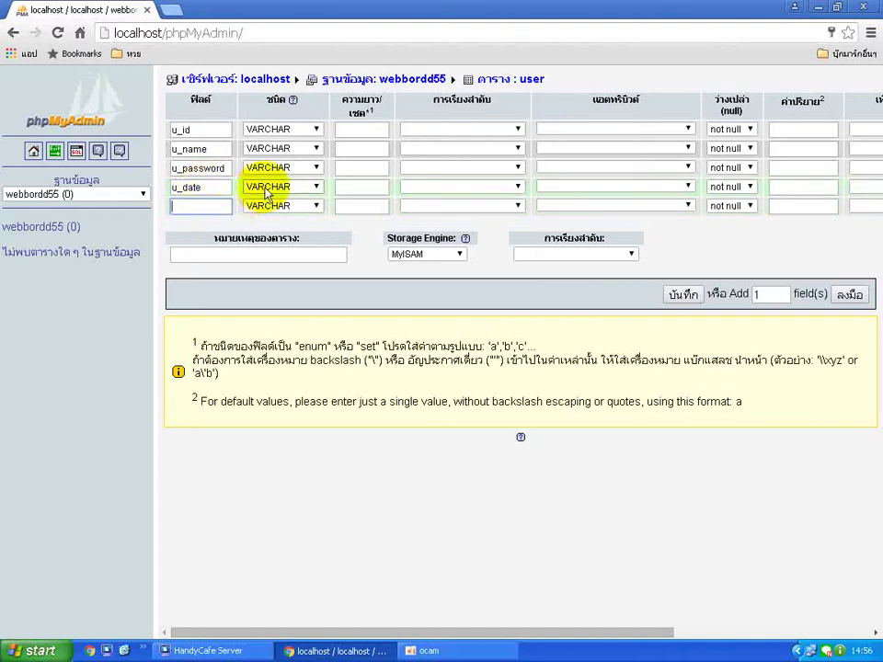
click(204, 207)
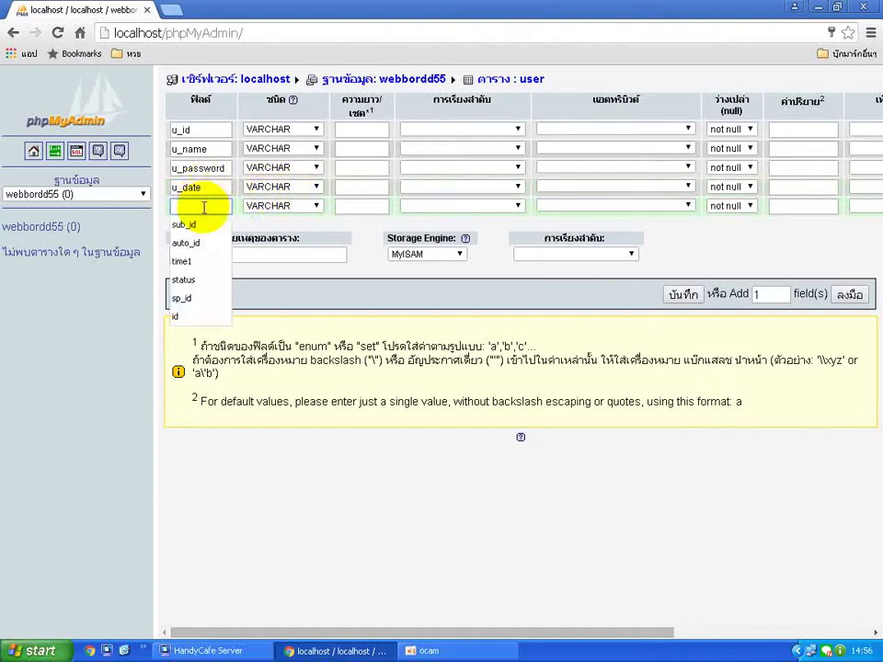
text(u_)
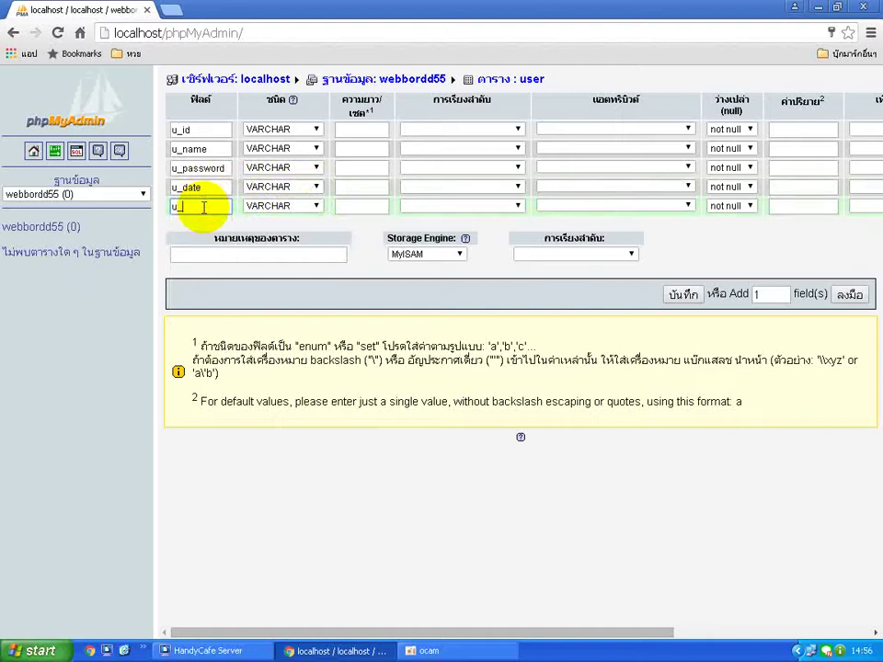
text(type)
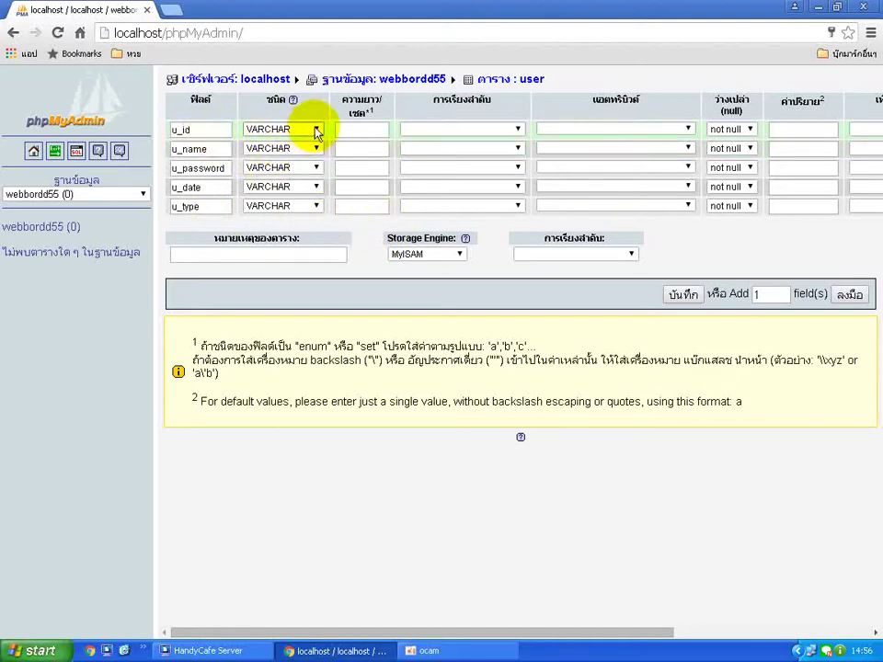
Set u_id's type to INT with length 5.
click(317, 130)
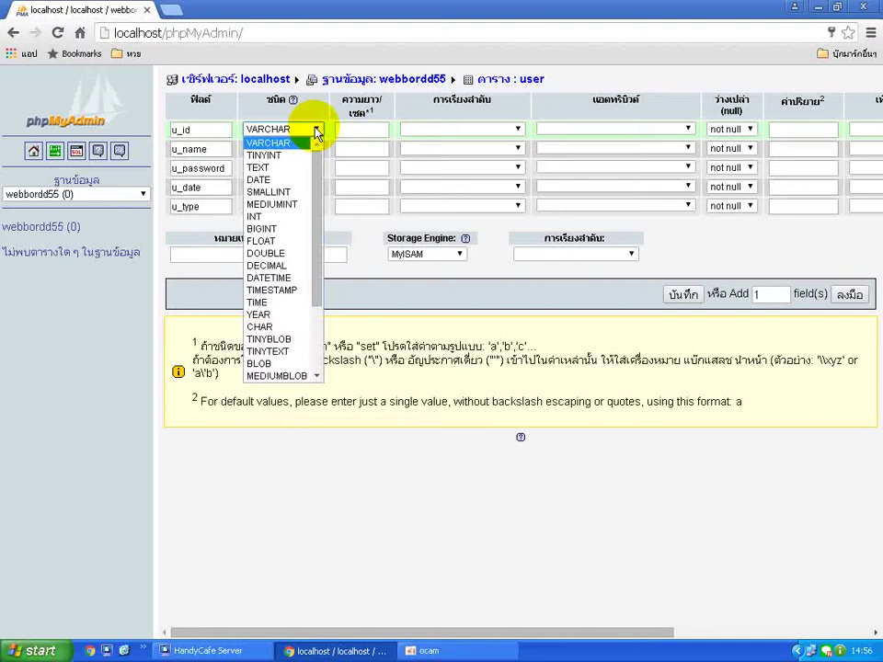
click(287, 216)
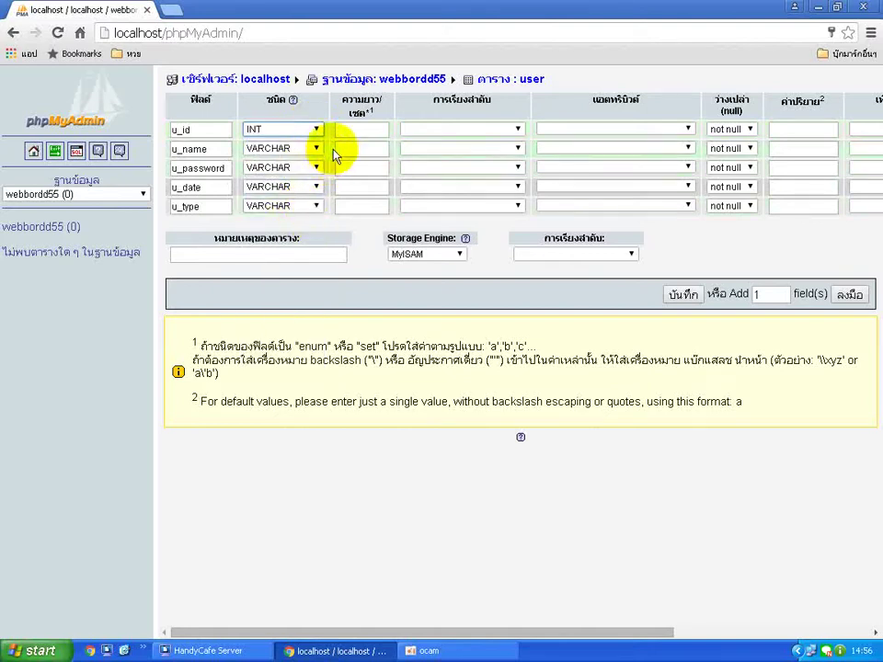
click(376, 132)
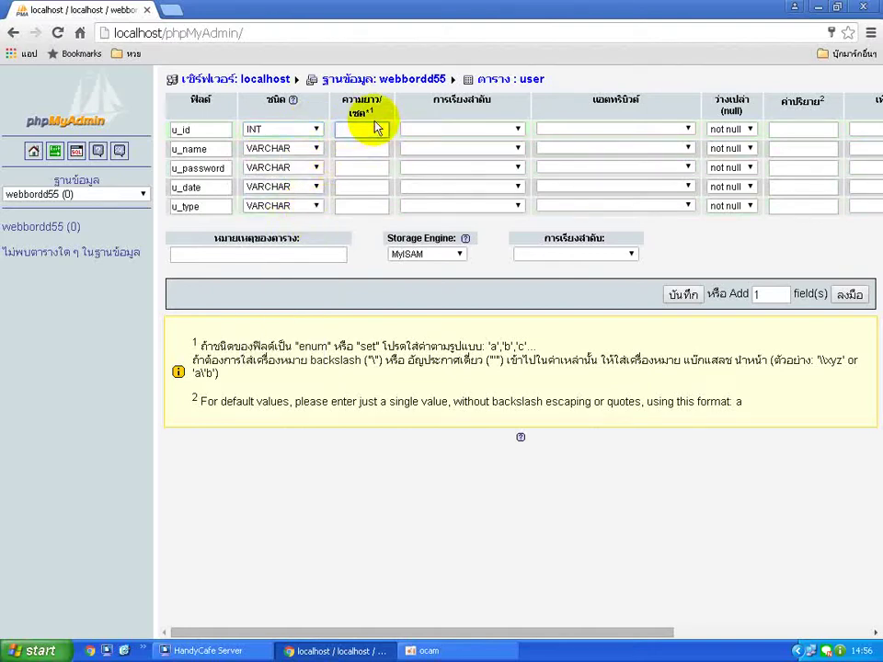
text(5)
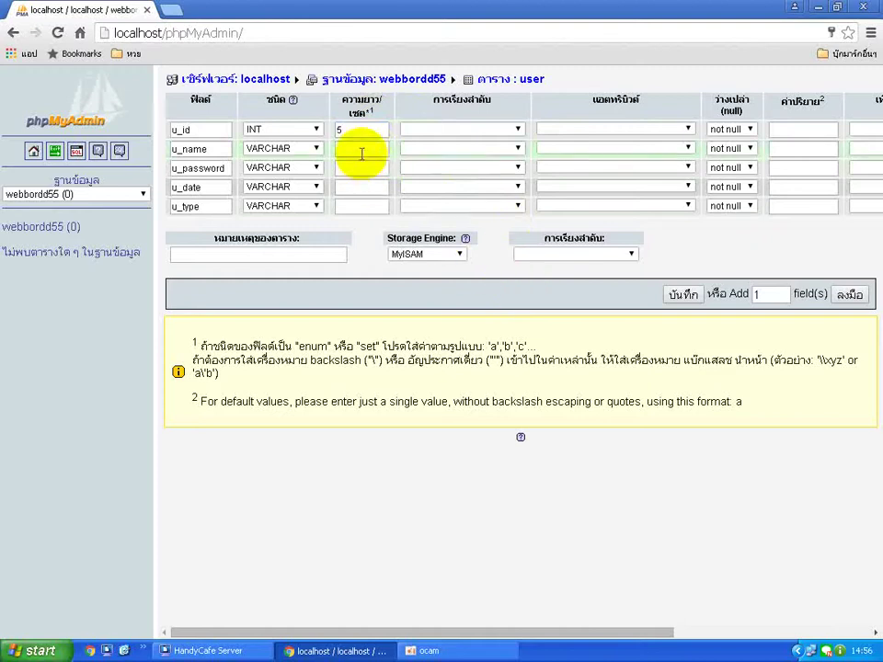
click(360, 149)
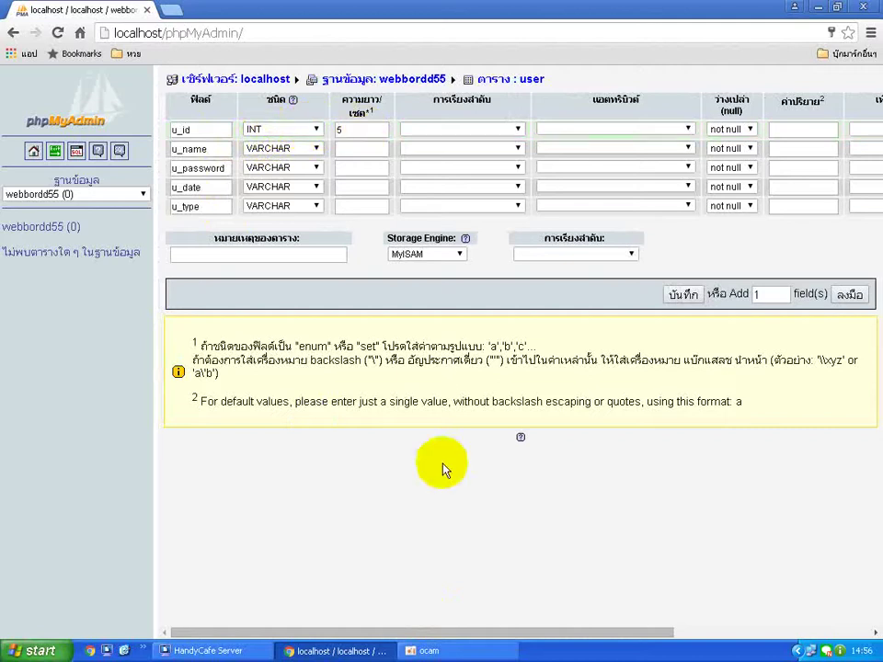
Give u_id auto_increment in Extra and mark it as the primary key.
drag(474, 632, 702, 593)
click(644, 130)
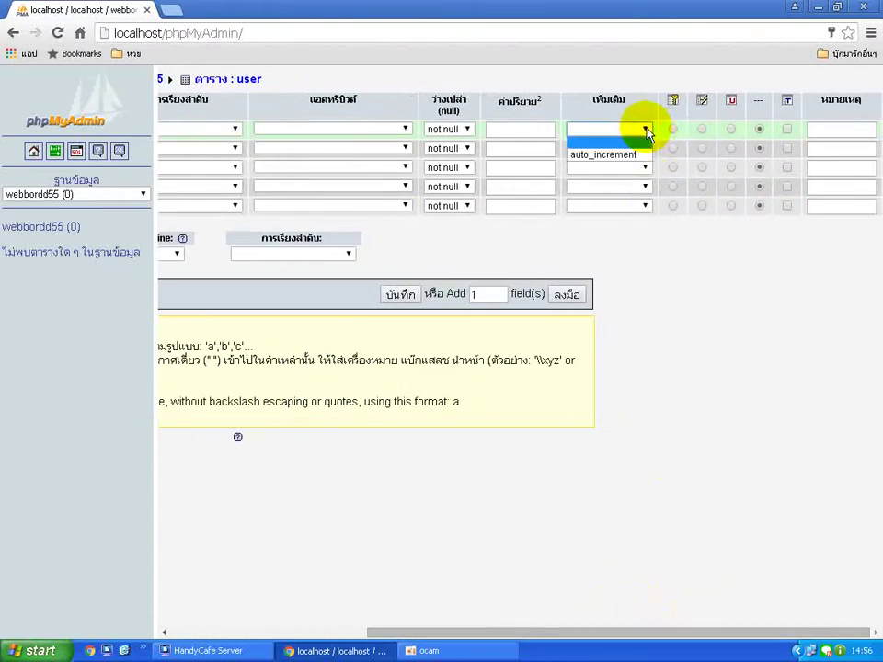
click(641, 156)
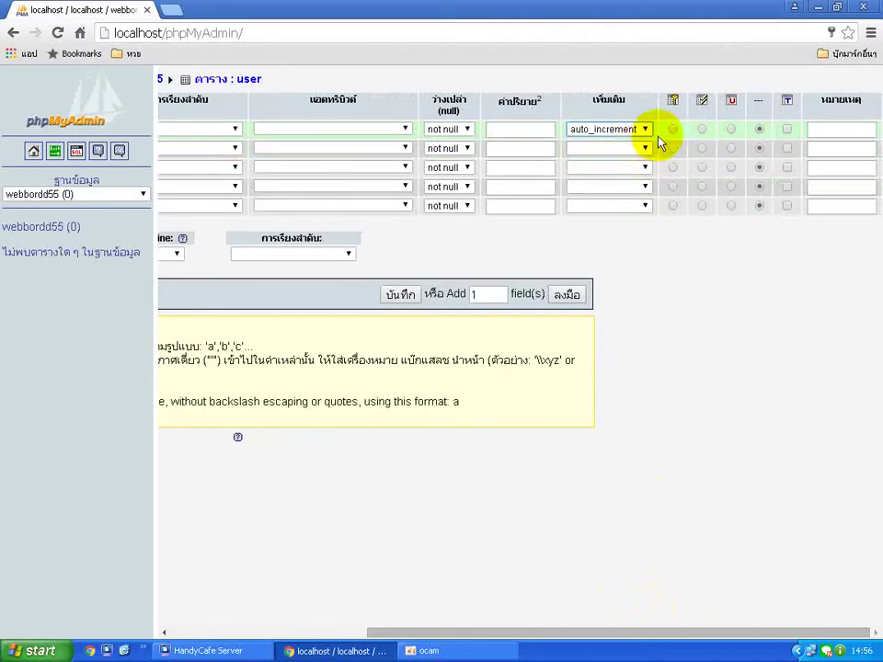
click(673, 130)
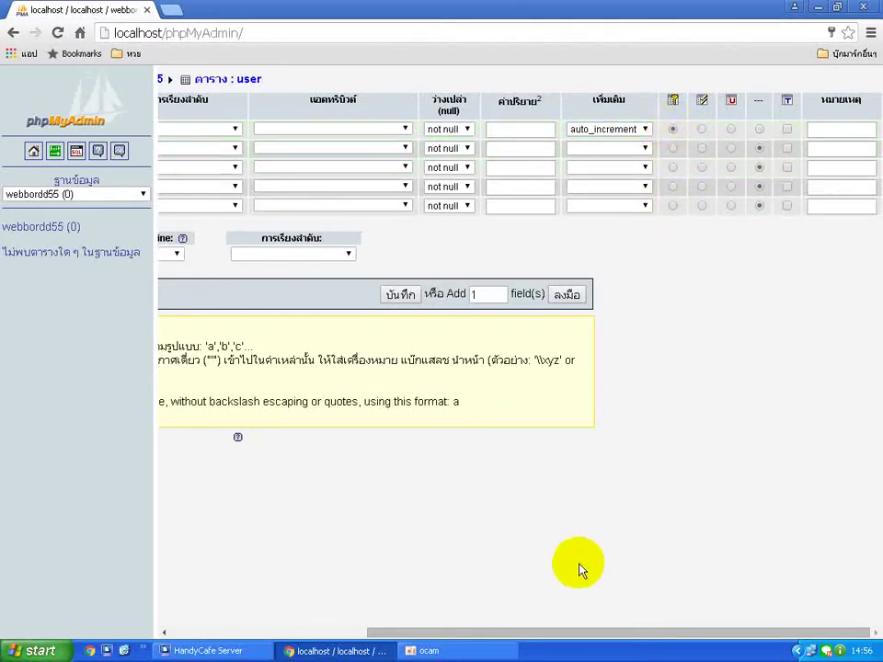
drag(591, 635, 384, 622)
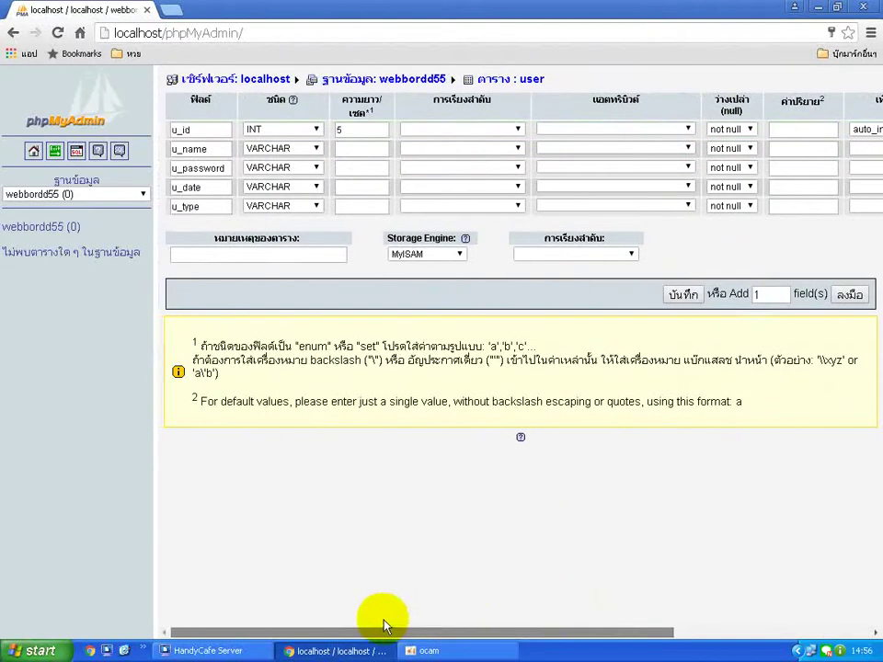
Set the length of u_name and u_password to 20.
click(355, 148)
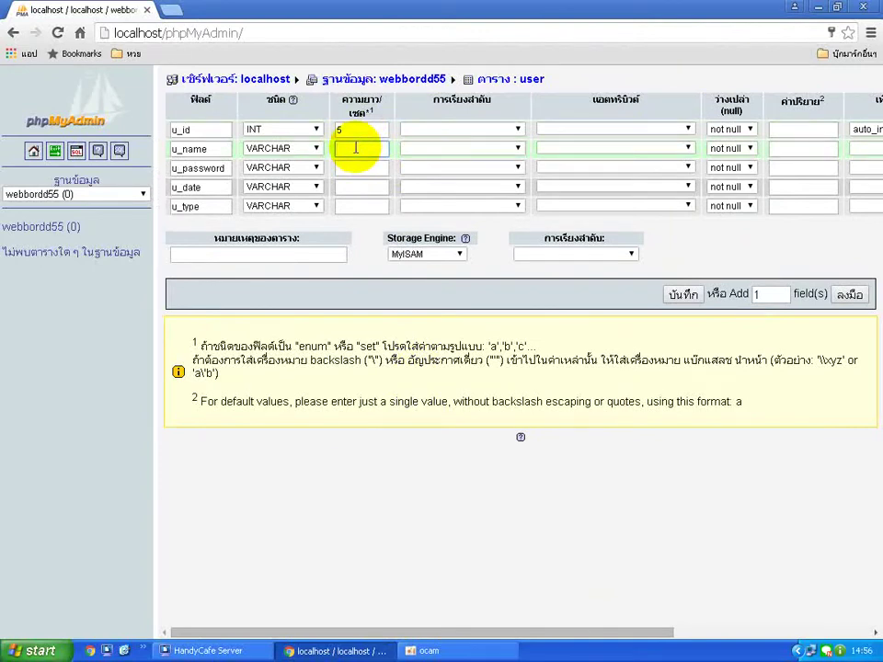
text(20)
click(377, 168)
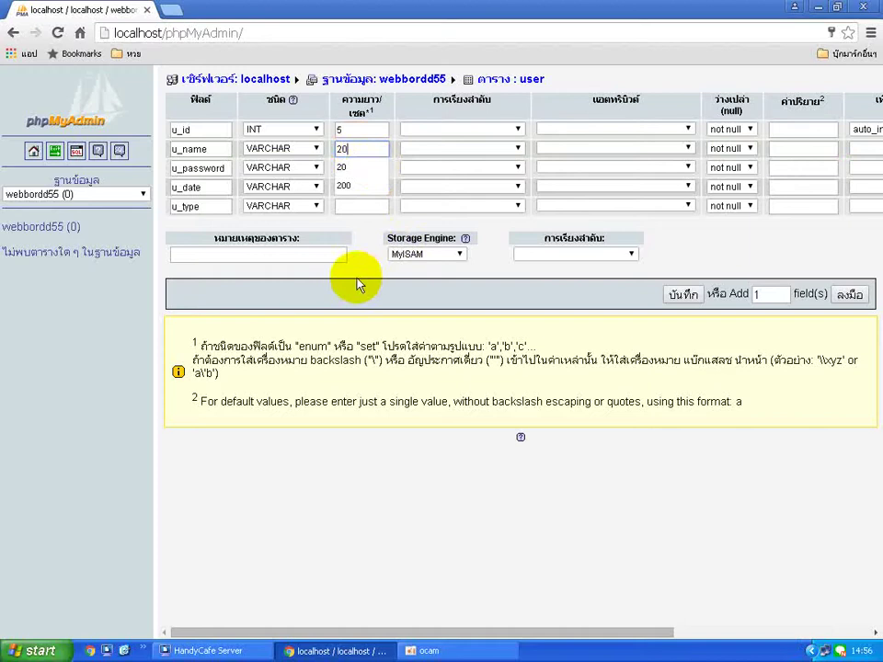
click(371, 167)
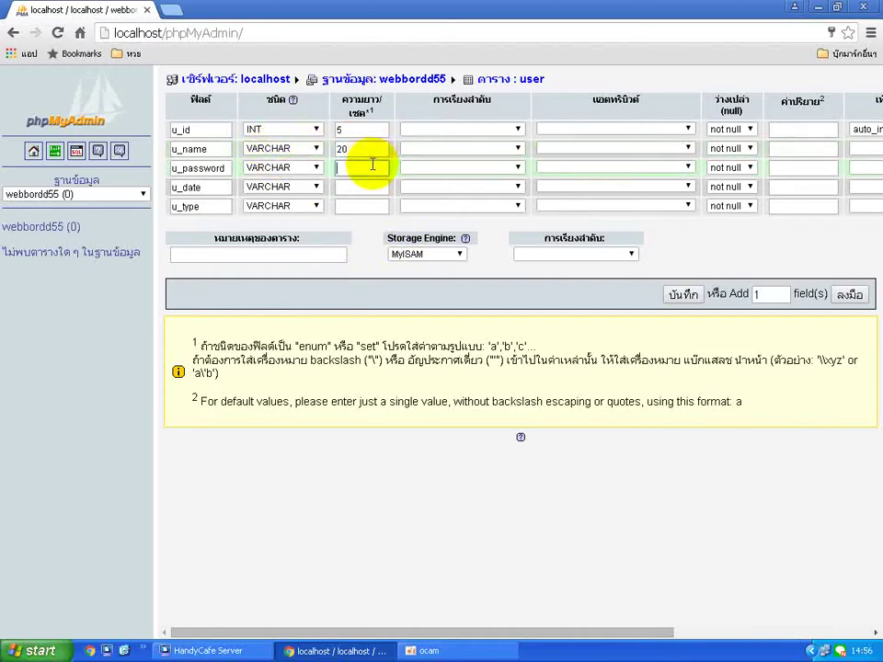
text(20)
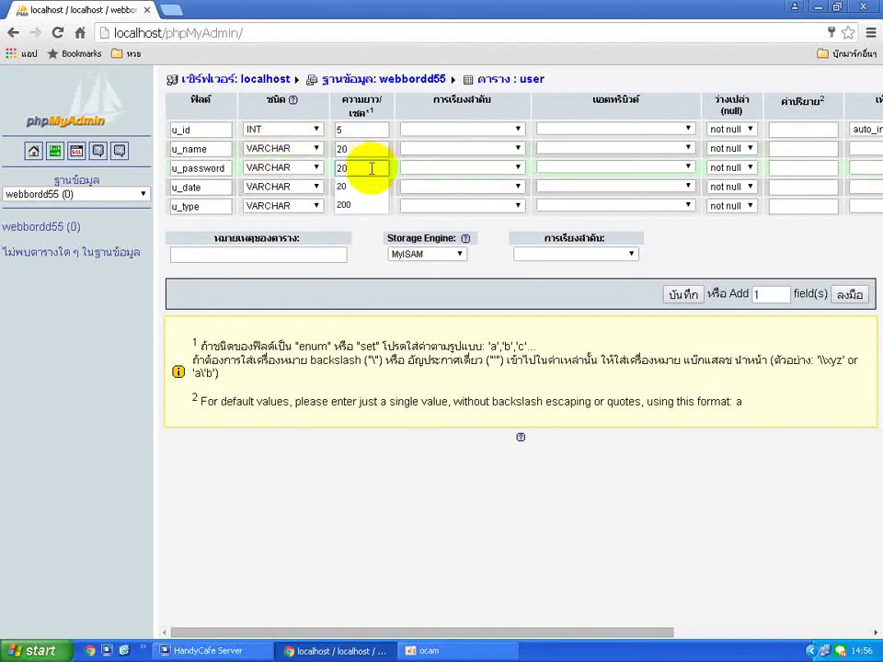
Make u_date a DATE column and keep u_type as VARCHAR with length 20.
click(317, 187)
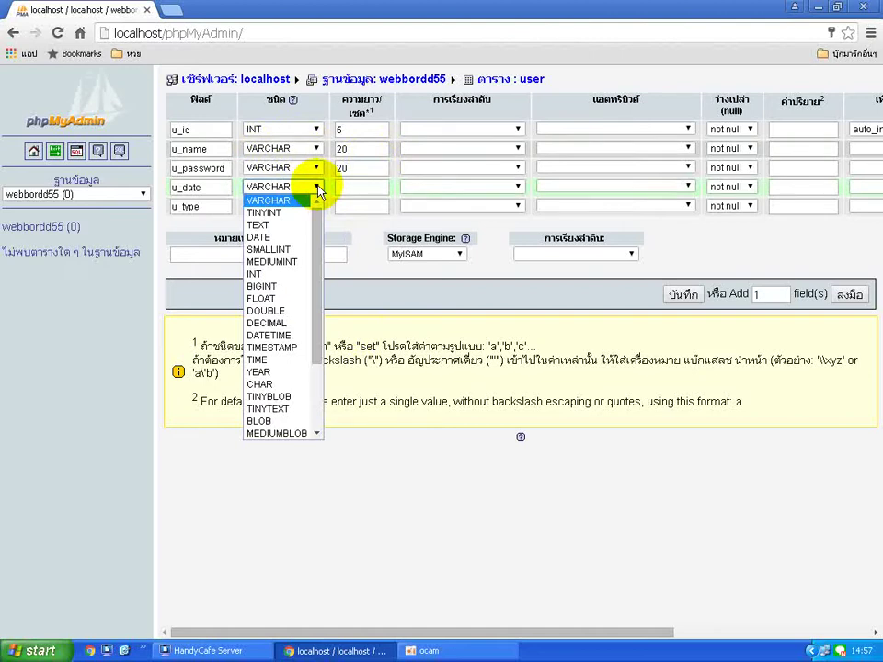
click(291, 240)
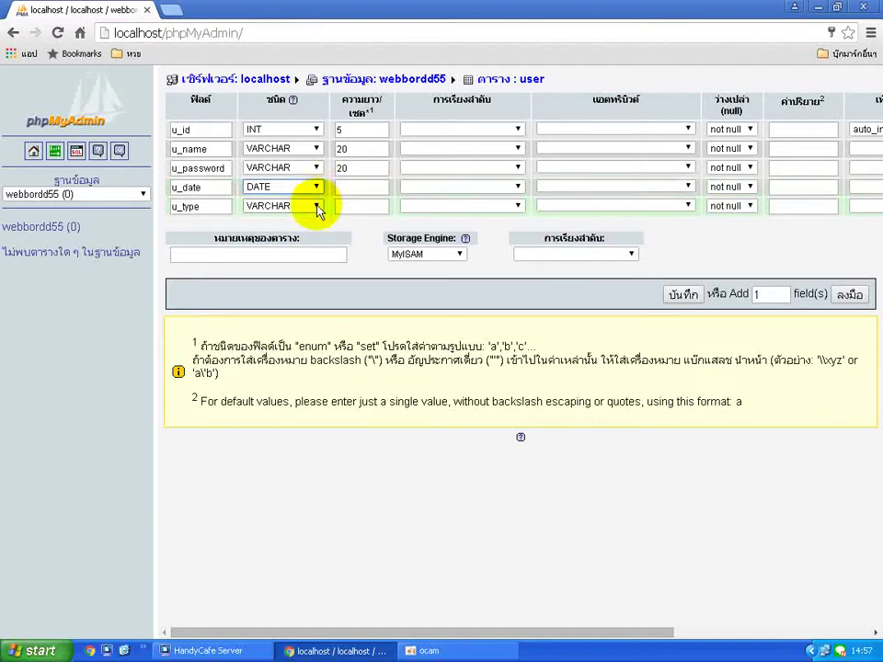
click(316, 207)
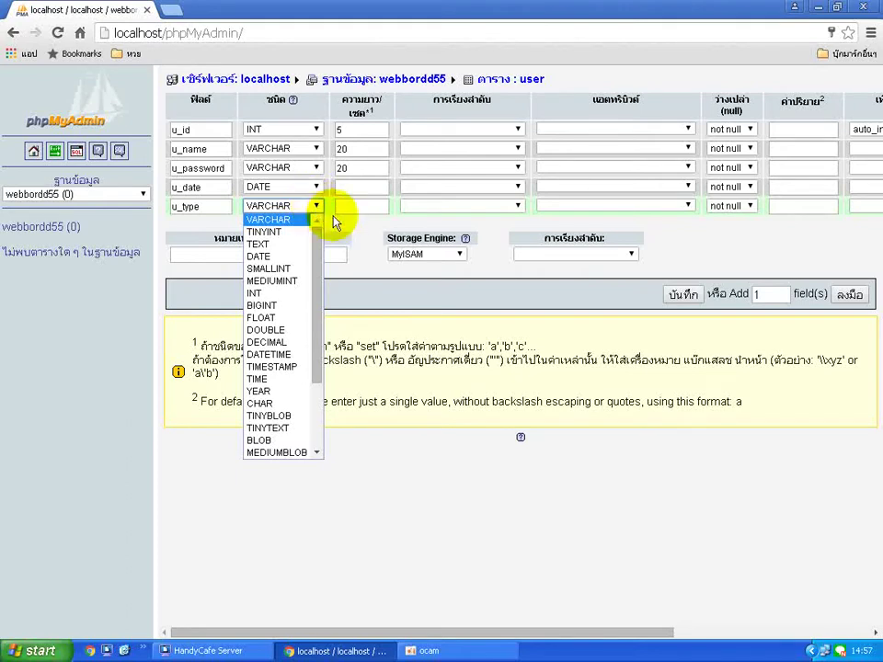
click(348, 225)
click(351, 204)
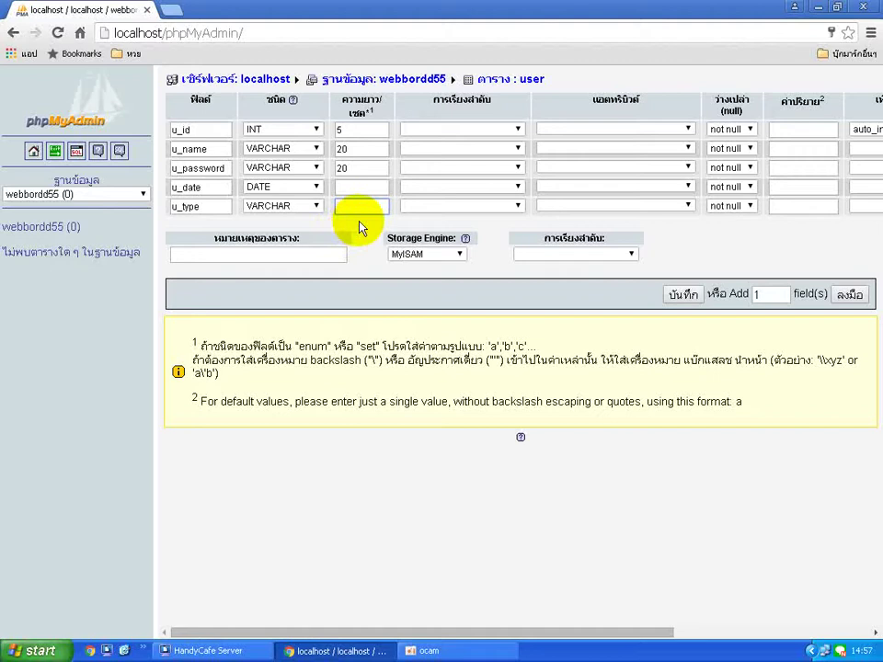
click(359, 207)
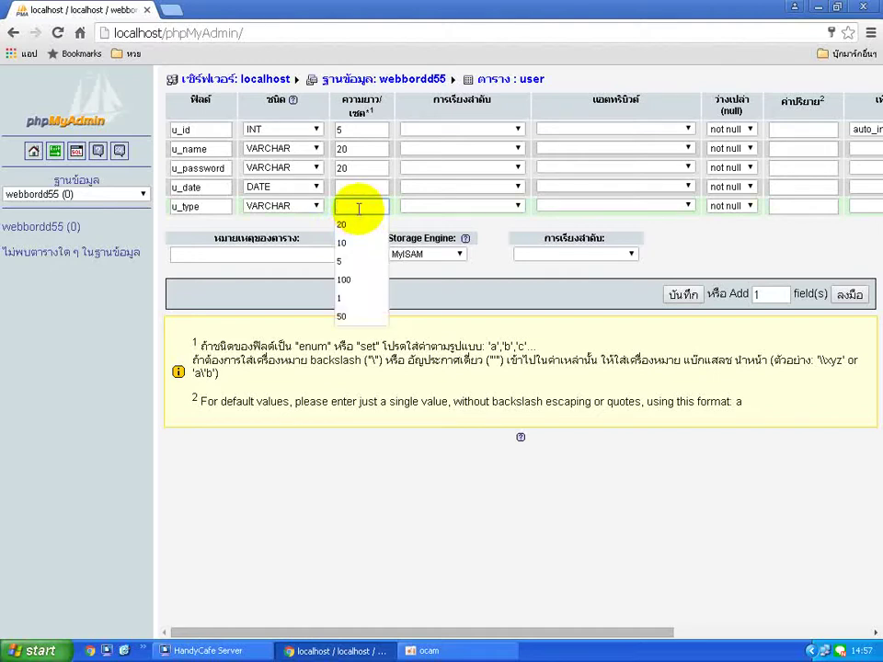
text(20)
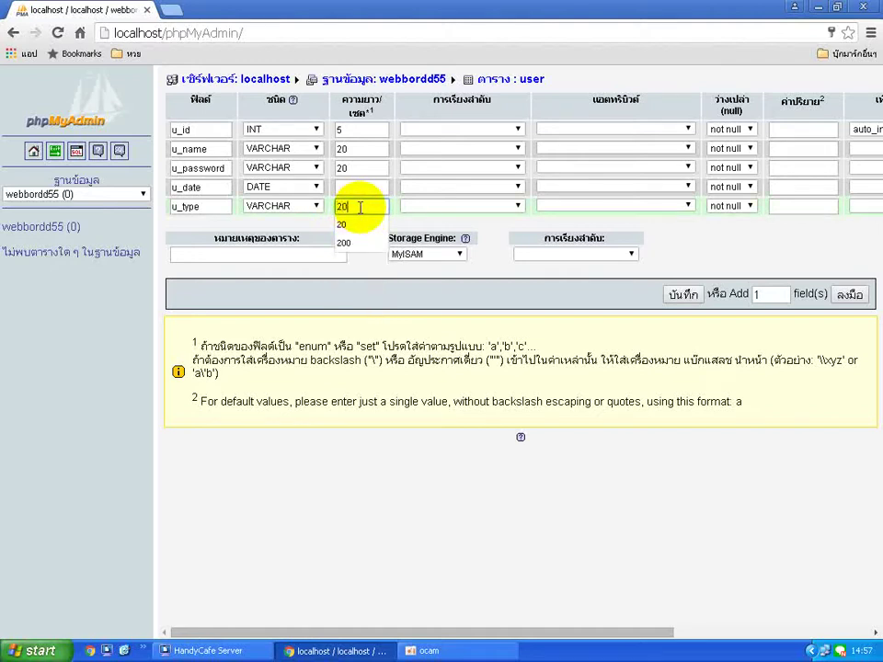
click(404, 304)
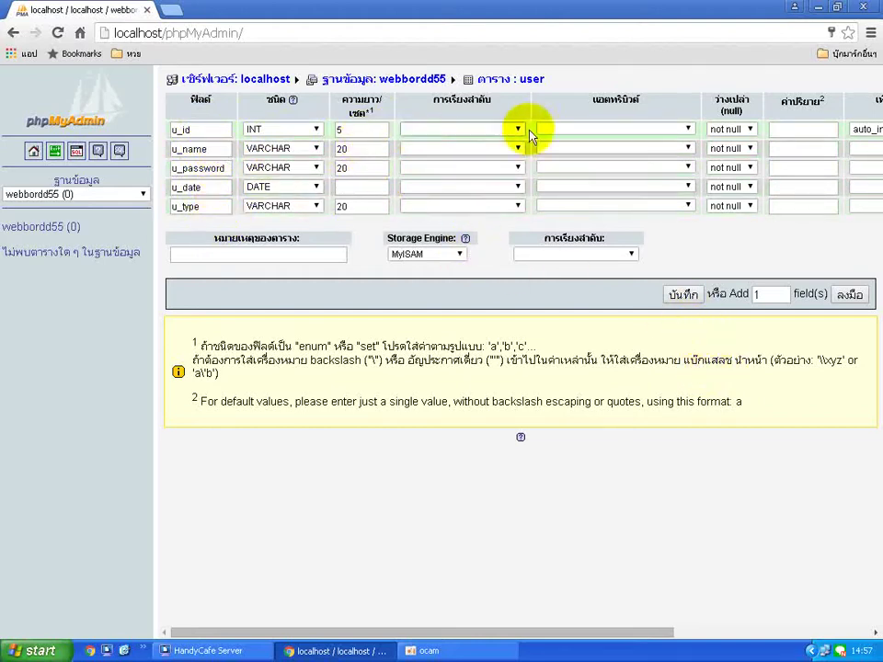
Save the user table, then go to the webbordd55 database overview.
click(685, 295)
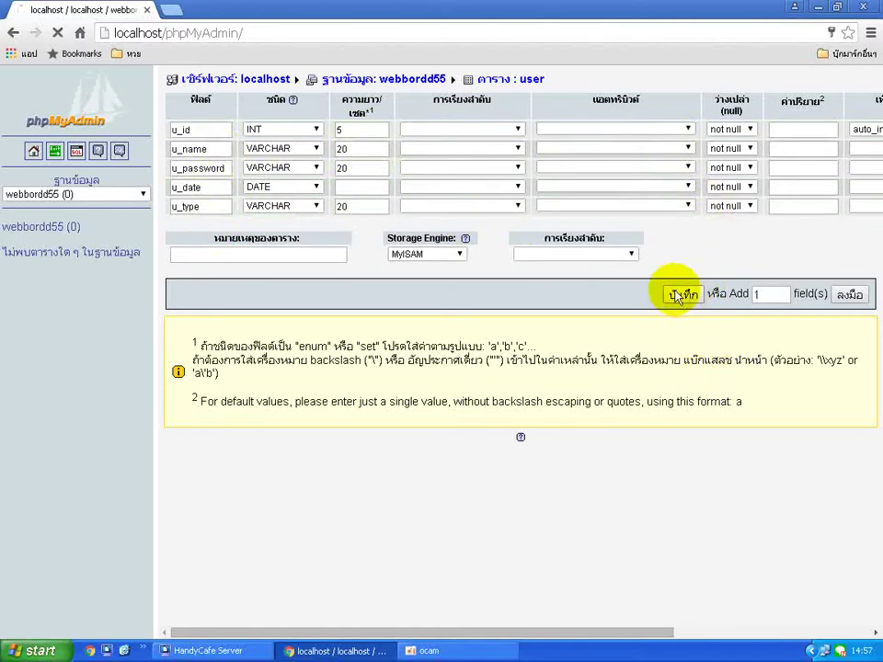
click(31, 252)
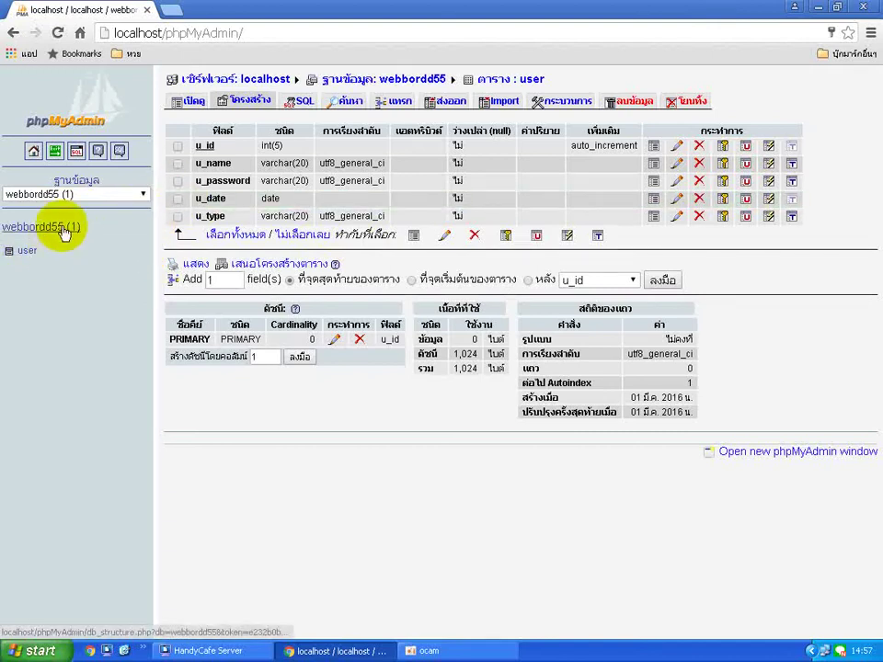
click(61, 227)
click(27, 229)
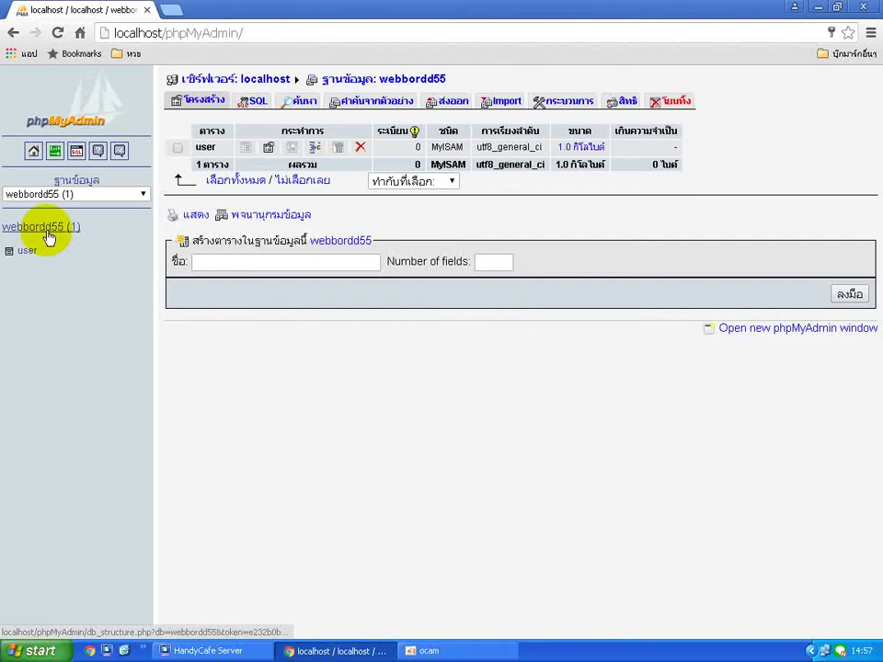
Create a second table named board_main with 5 fields.
click(329, 262)
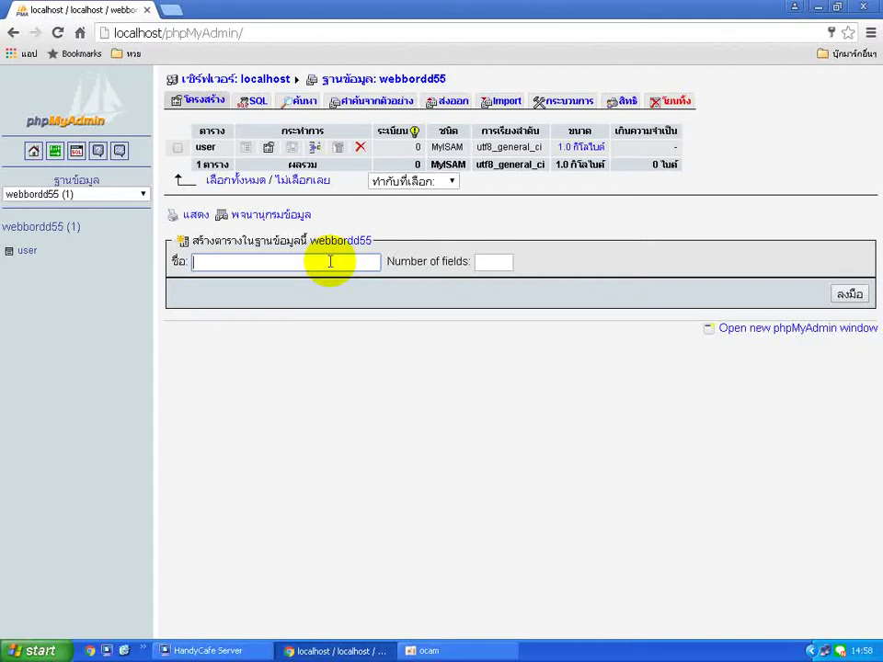
text(borad)
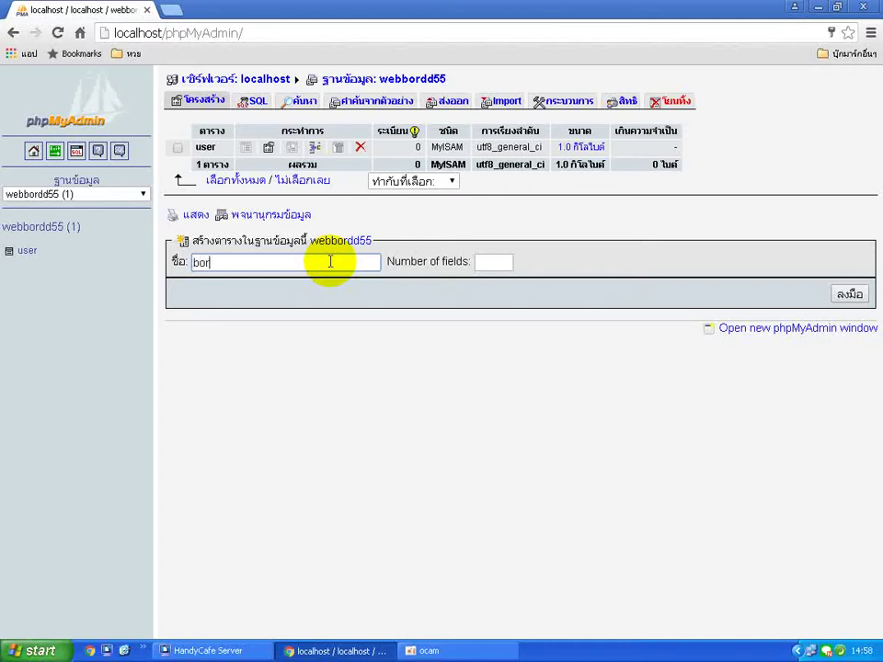
key(BackSpace)
key(BackSpace)
key(BackSpace)
text(ard_main)
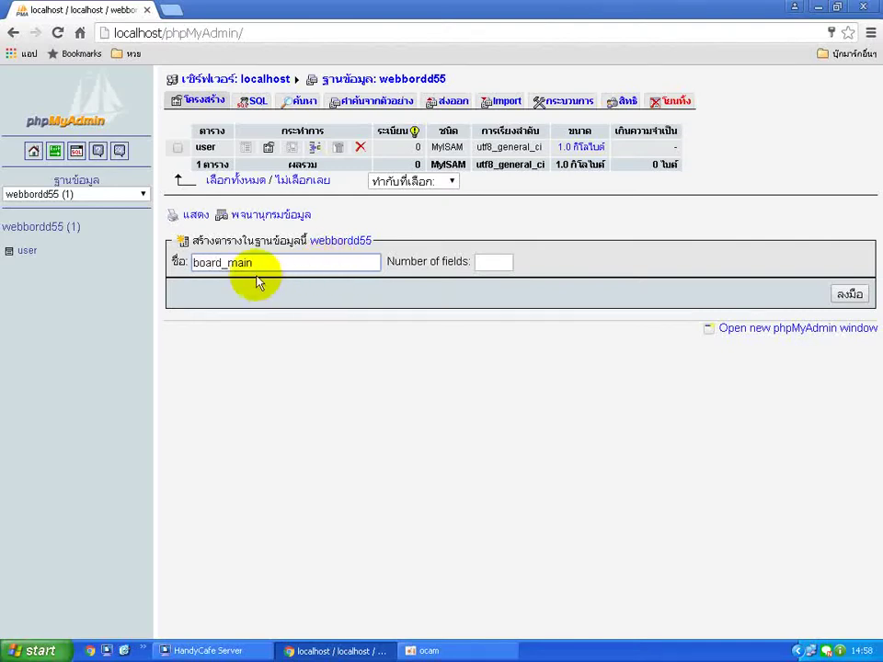
click(493, 261)
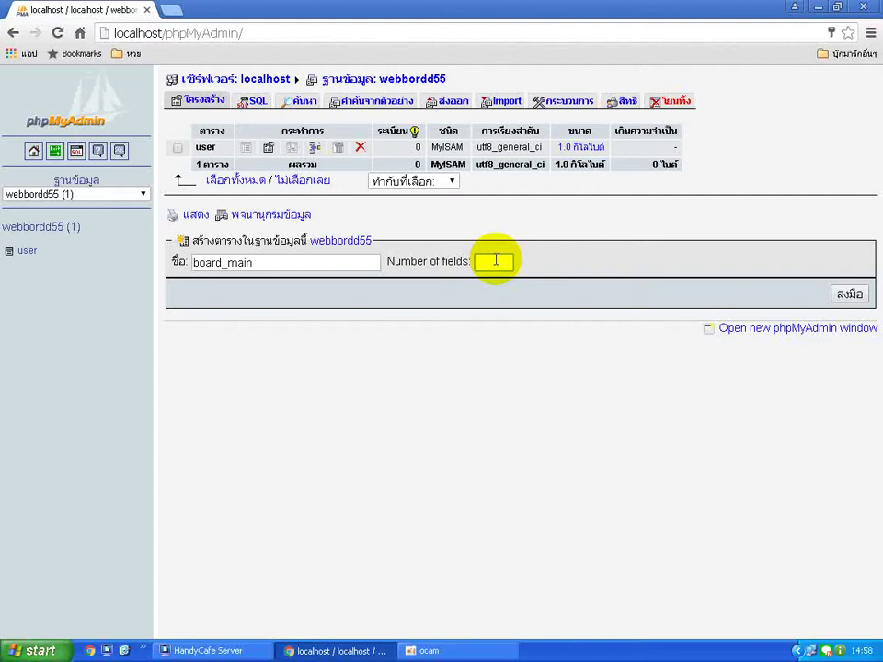
text(5)
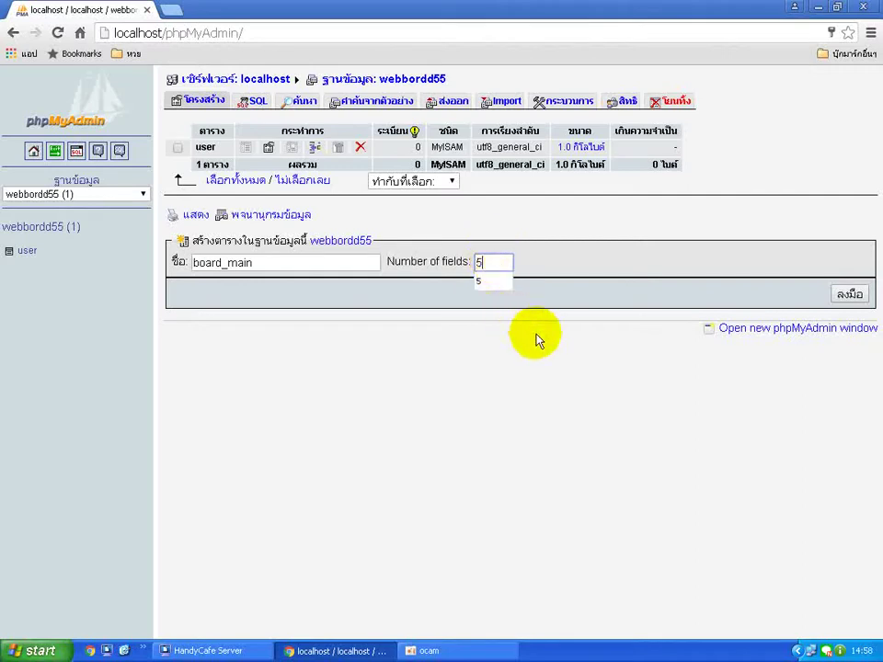
click(850, 295)
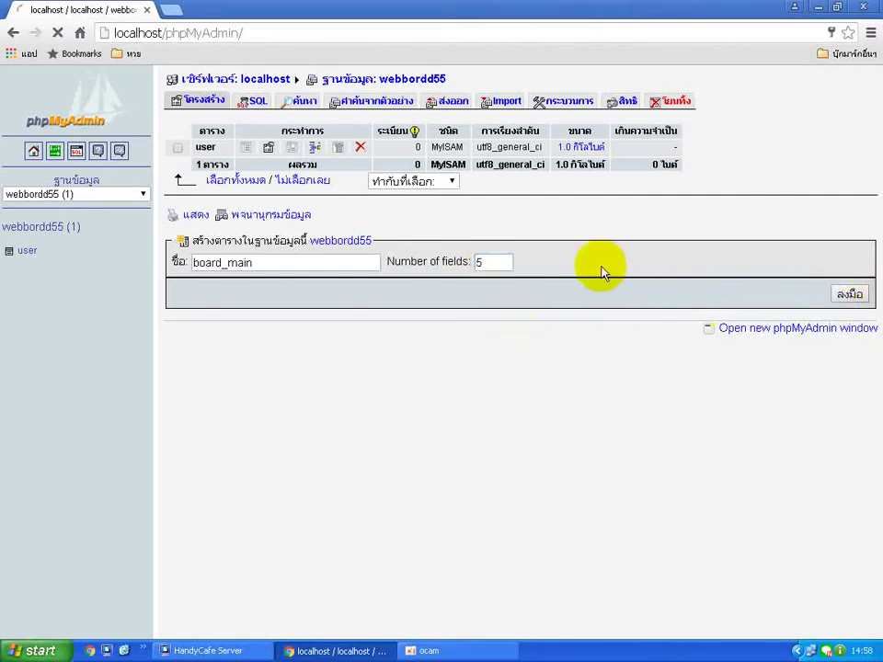
Enter the board_main field names bm_id, u_id, bm_title, bm_detail and bm_date.
click(222, 130)
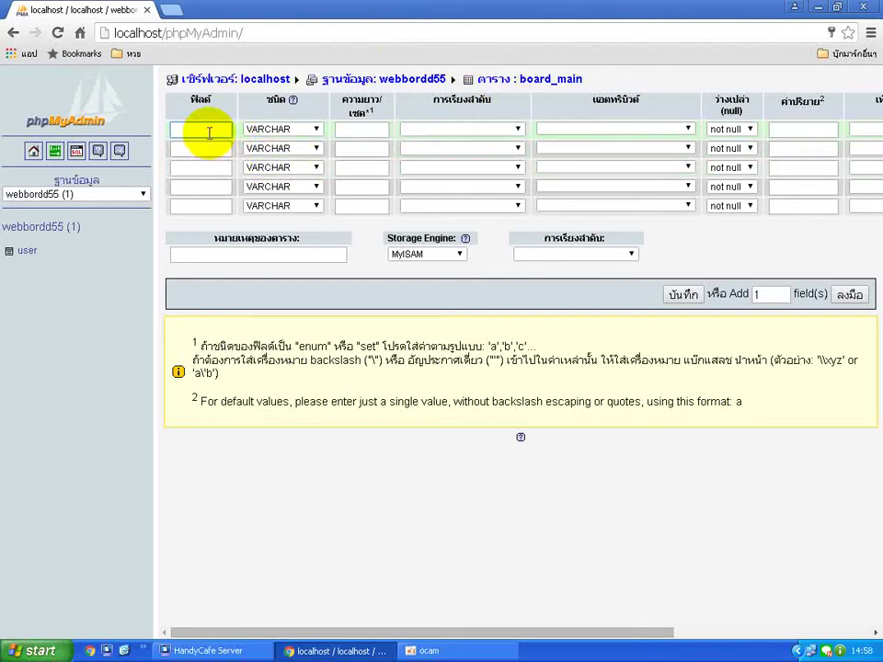
text(b)
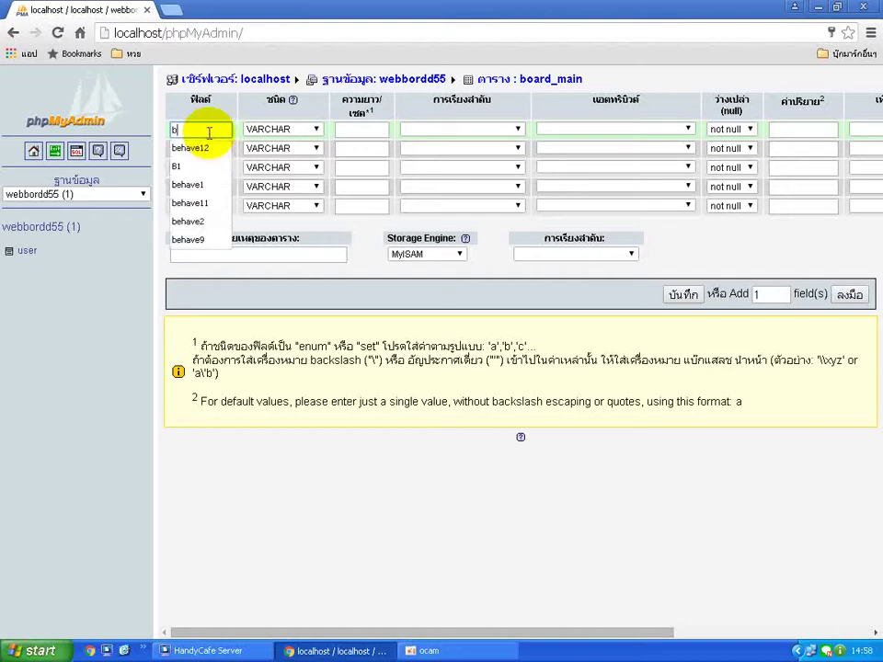
text(m_id)
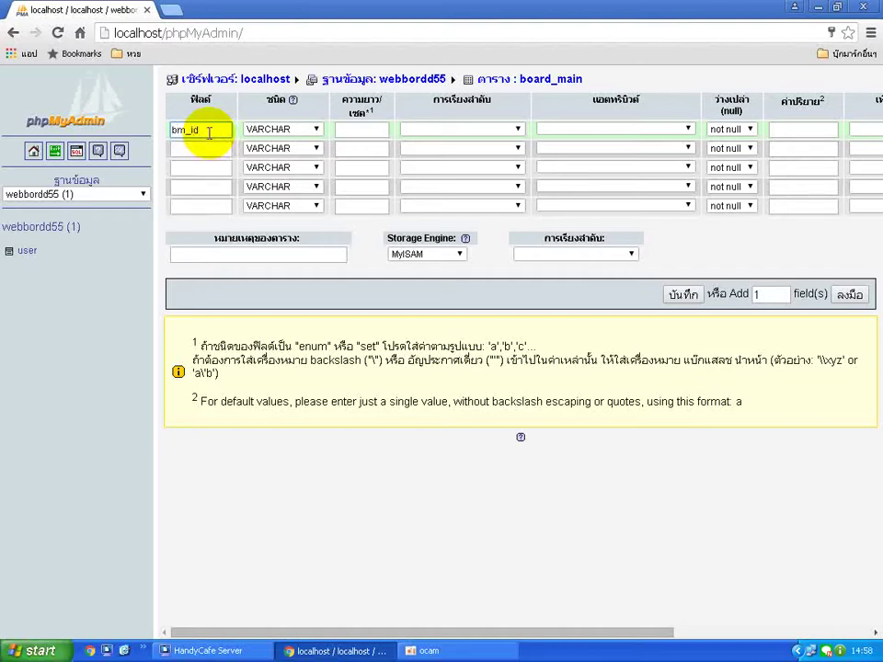
click(203, 151)
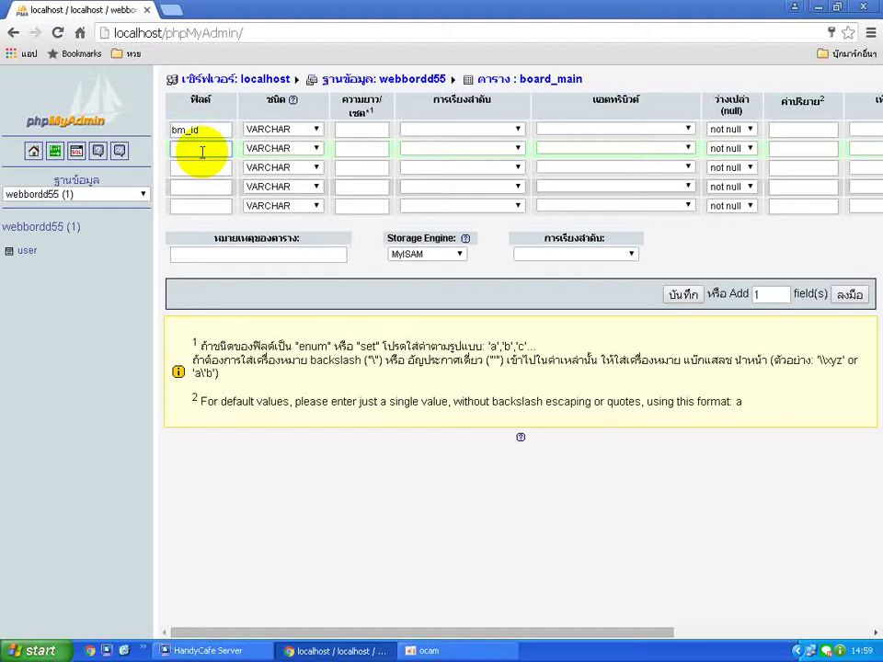
text(u_id)
click(217, 273)
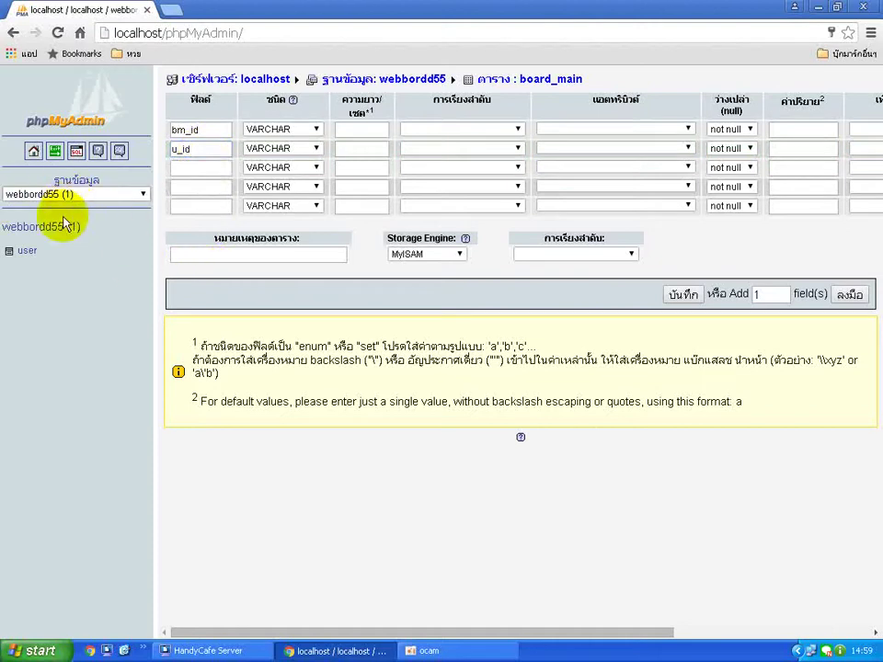
click(207, 169)
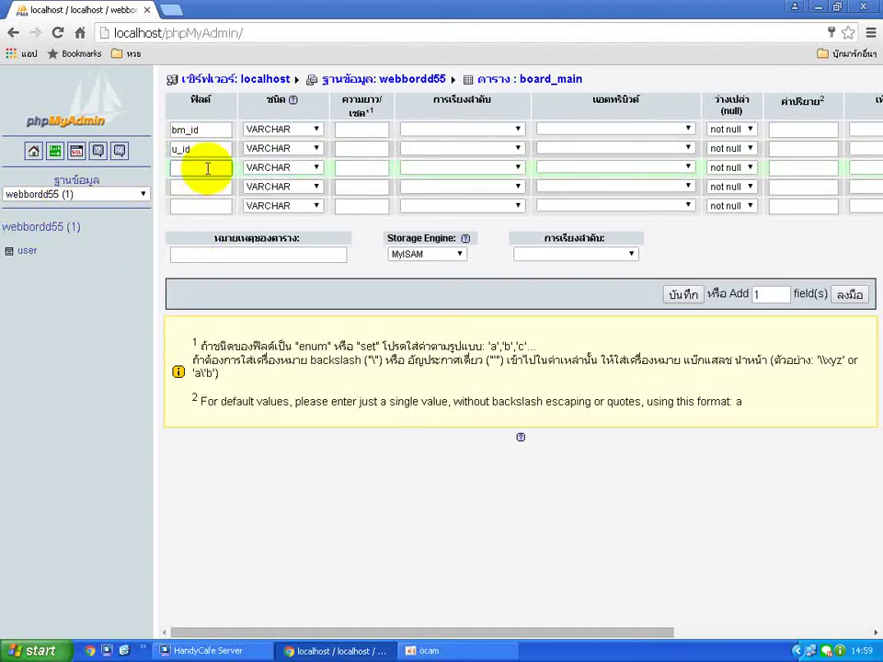
text(bm_i)
text(title)
click(210, 188)
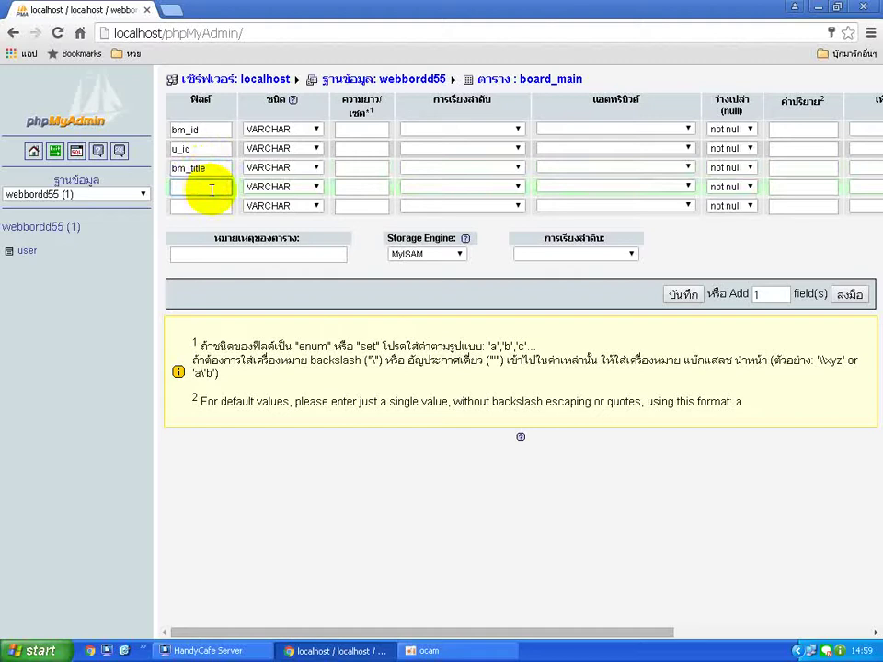
text(bm_detail)
click(209, 206)
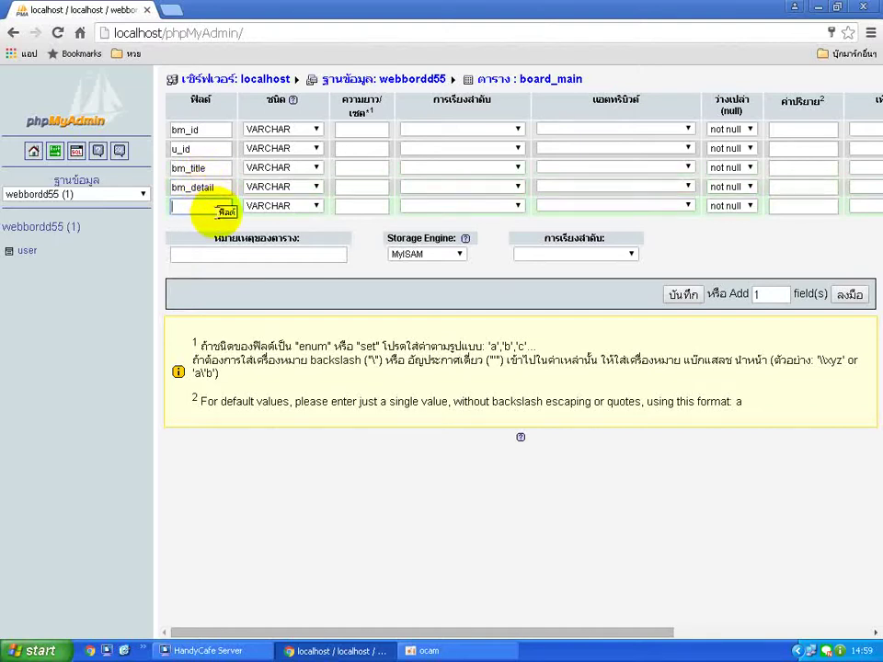
text(bm_date)
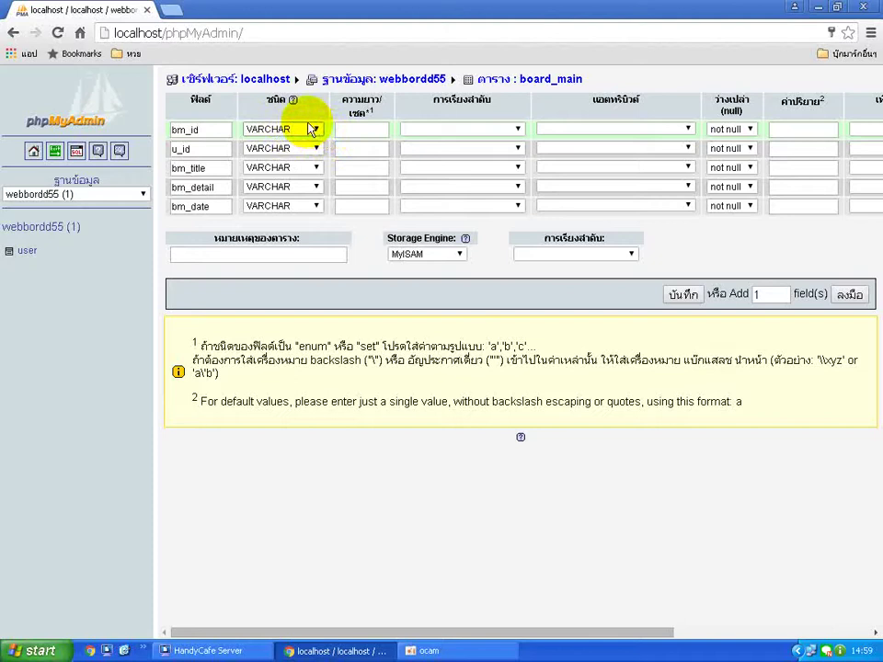
Set bm_id's type to INT with length 5.
click(315, 130)
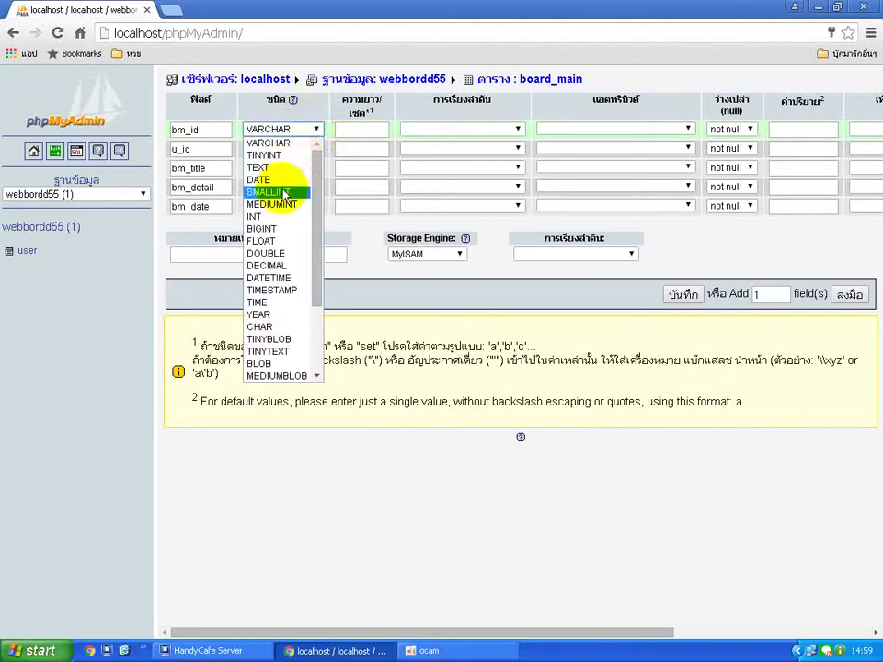
click(271, 217)
click(357, 128)
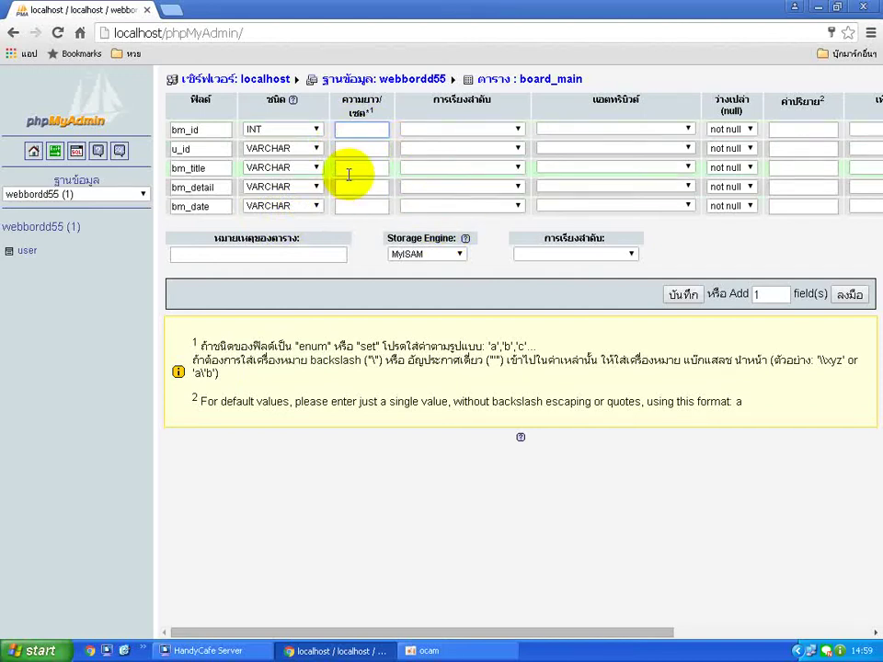
text(5)
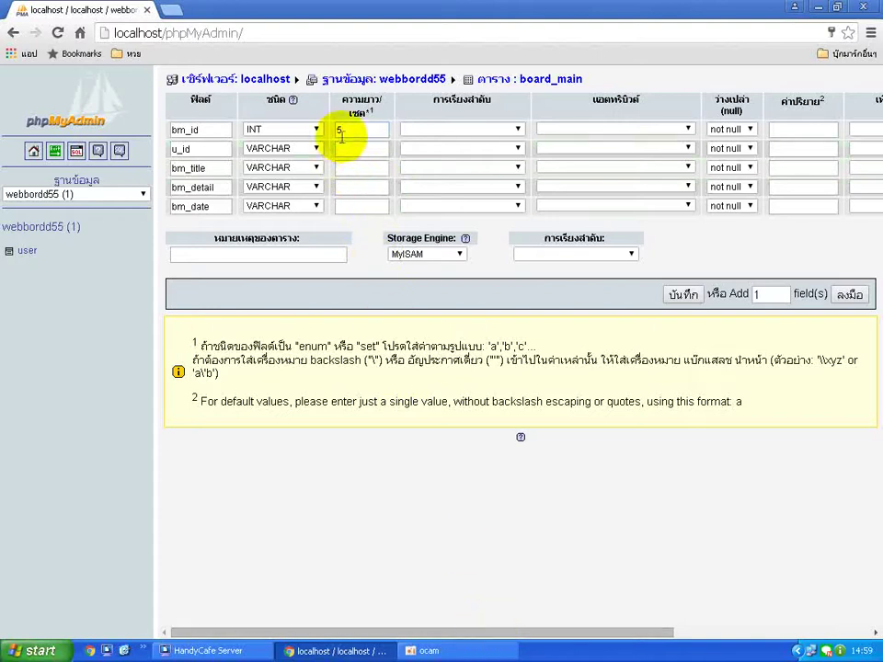
Give bm_id auto_increment in Extra and mark it as the primary key.
drag(542, 631, 723, 593)
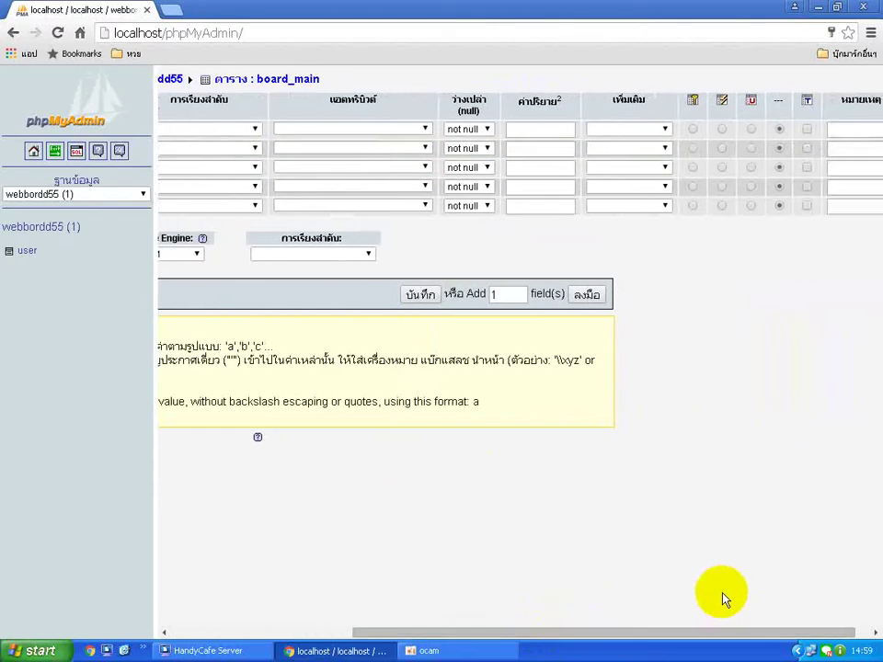
click(664, 130)
click(660, 155)
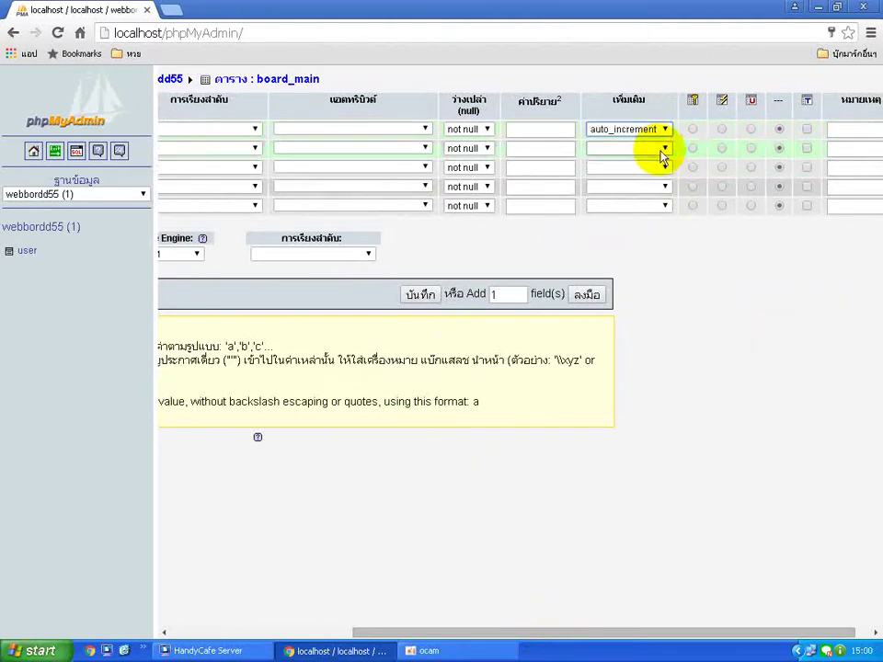
click(693, 131)
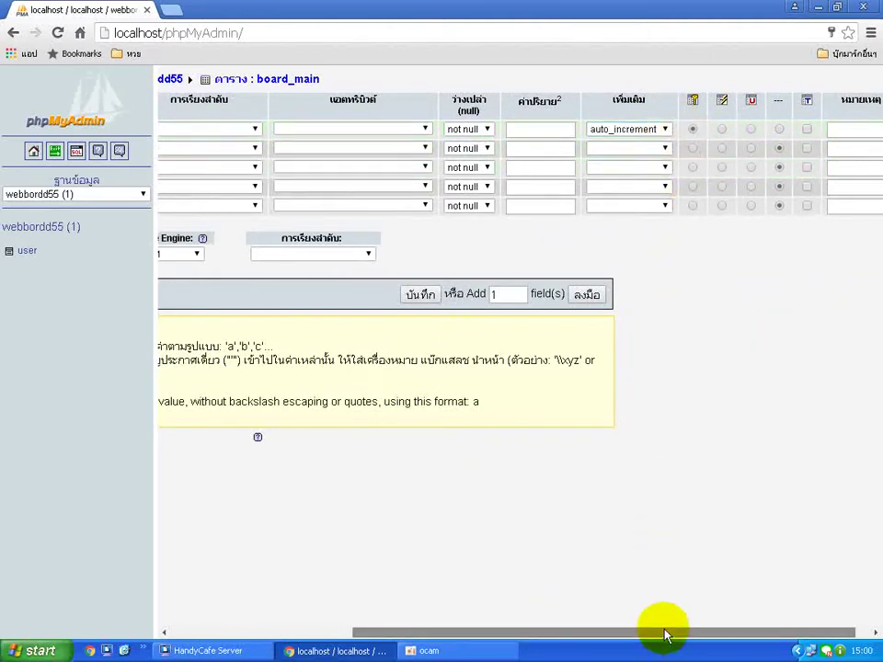
drag(666, 635, 429, 622)
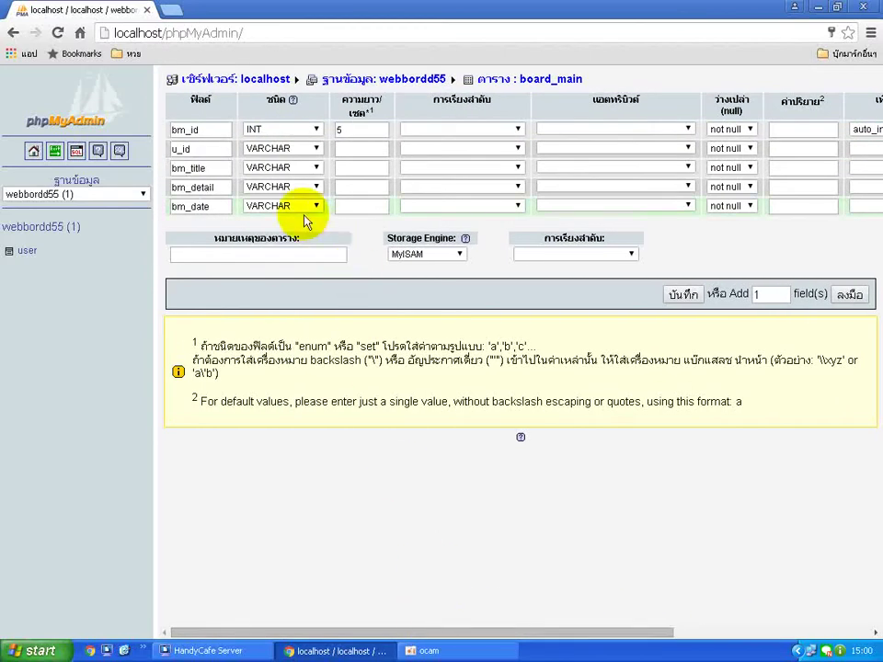
Set the board_main lengths: u_id to 5 and bm_title to 200.
click(338, 151)
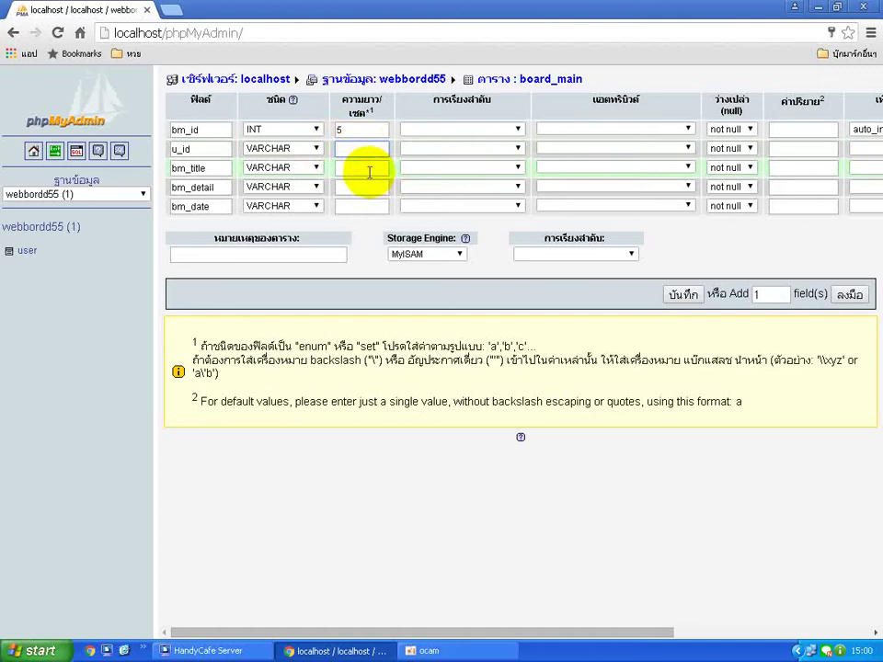
text(5)
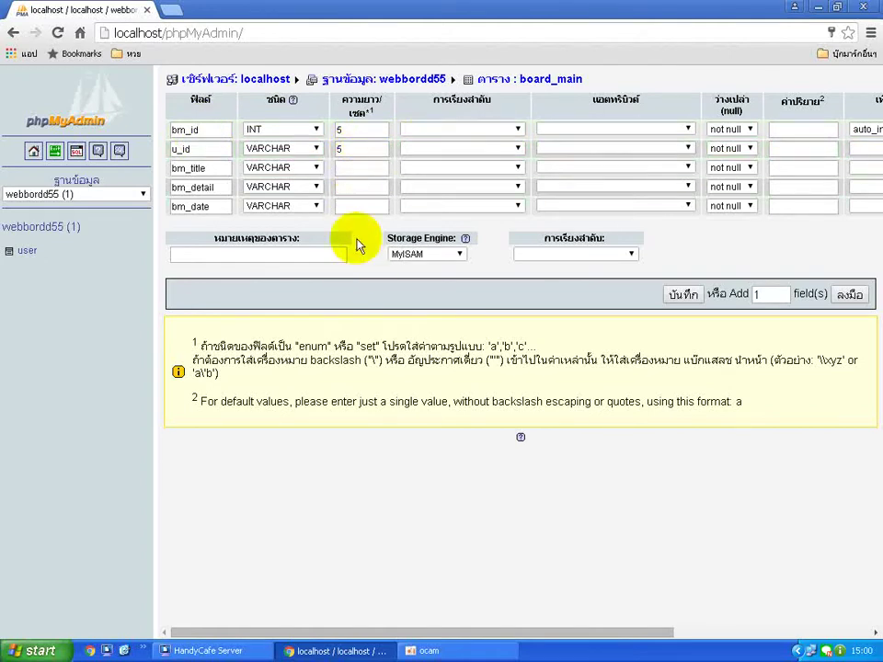
click(348, 167)
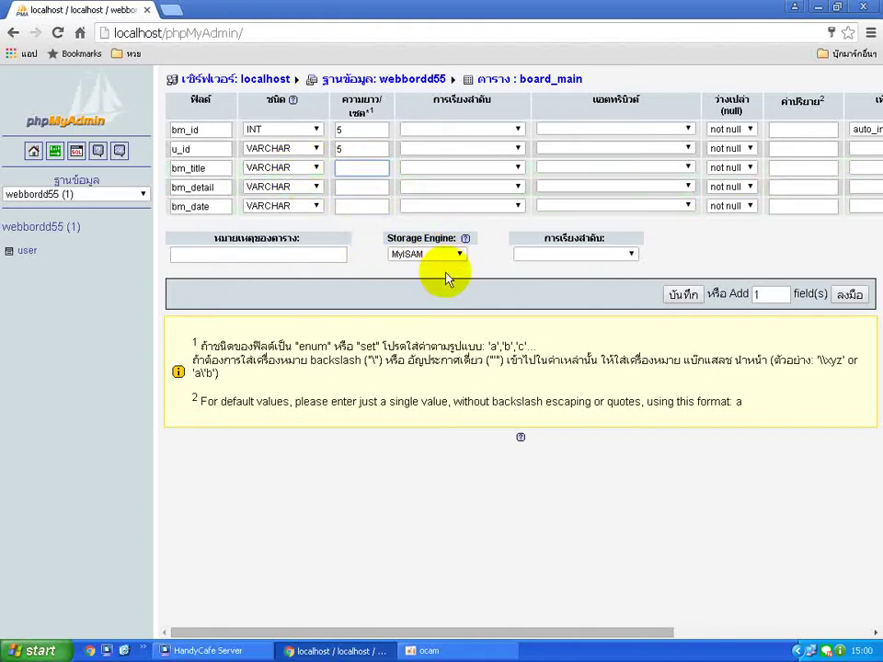
text(200)
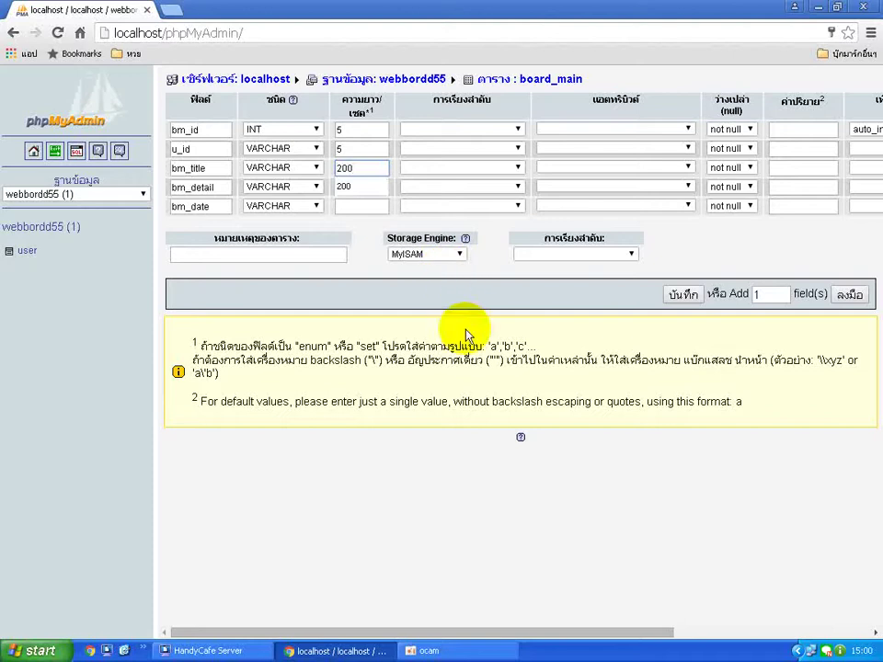
click(485, 306)
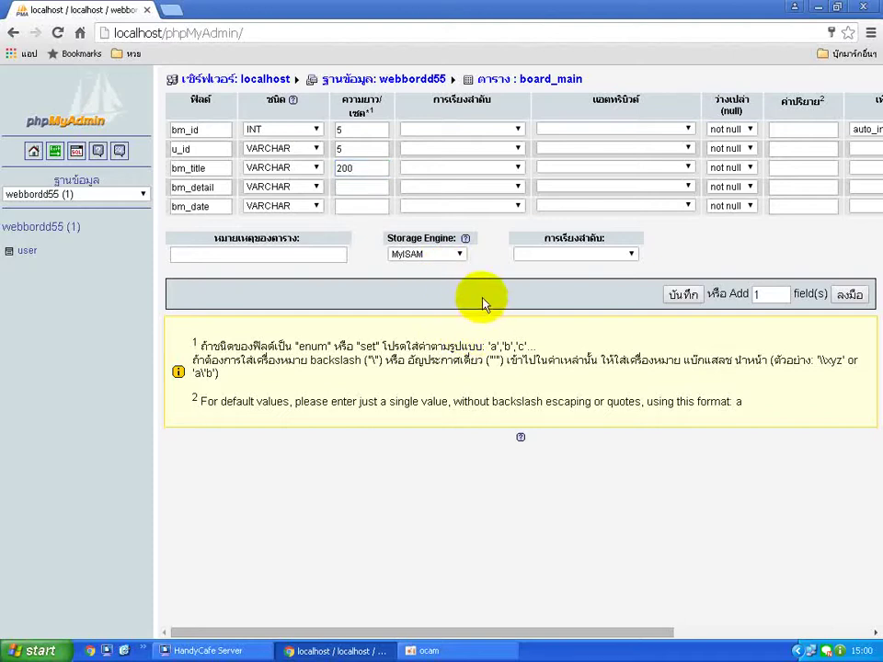
Make bm_detail TEXT and bm_date DATETIME, save board_main, and return to webbordd55.
click(290, 187)
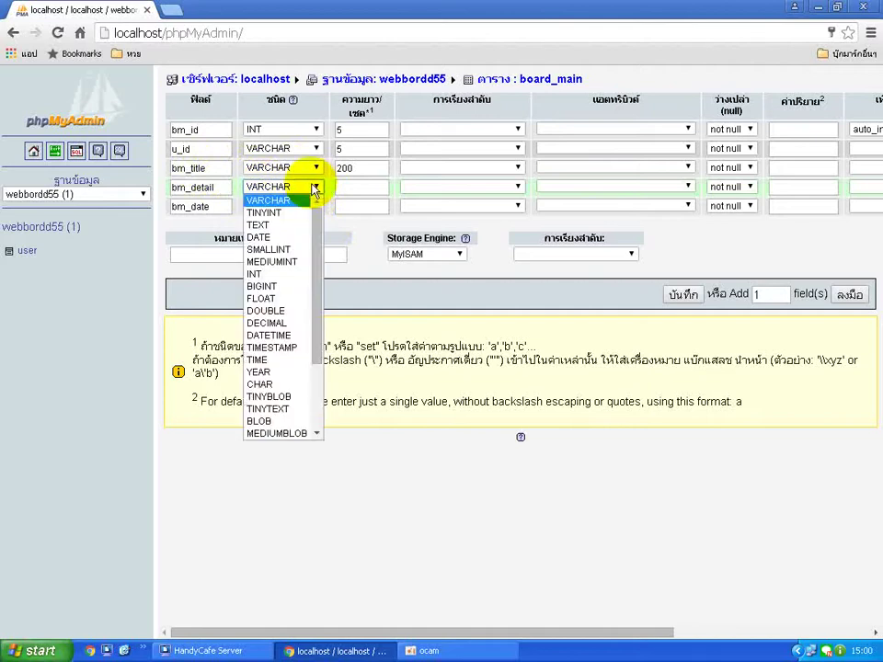
click(299, 225)
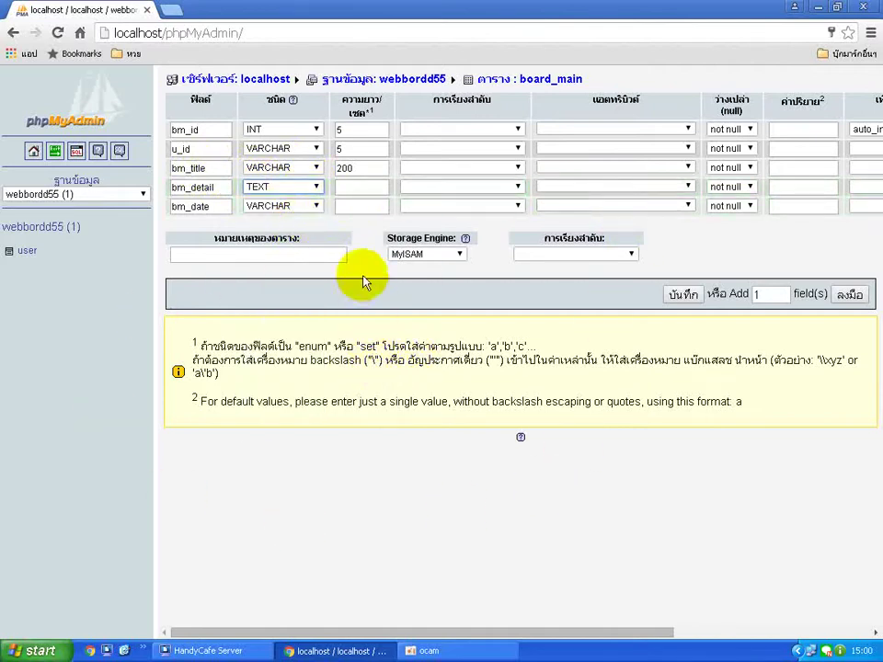
click(316, 207)
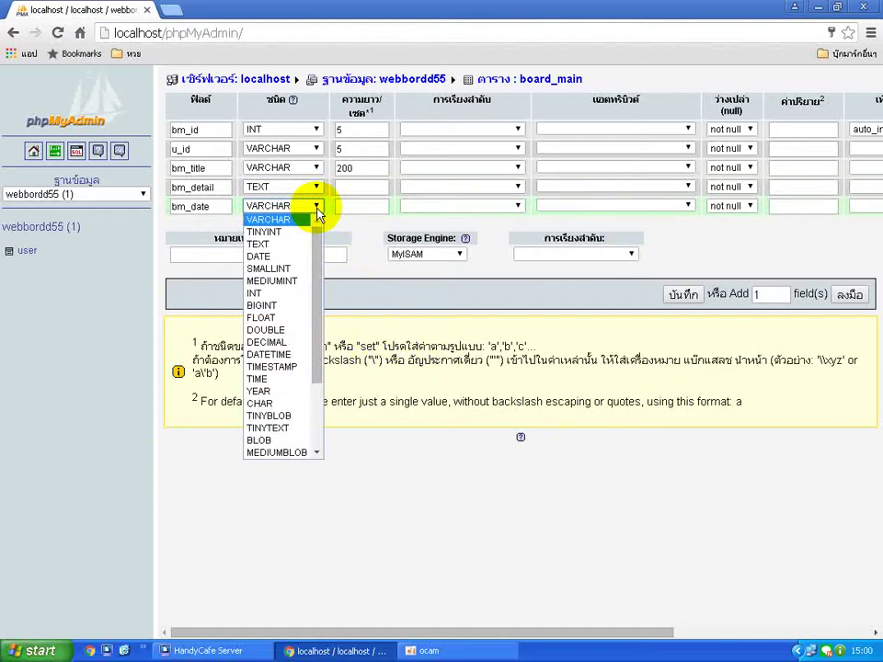
click(262, 354)
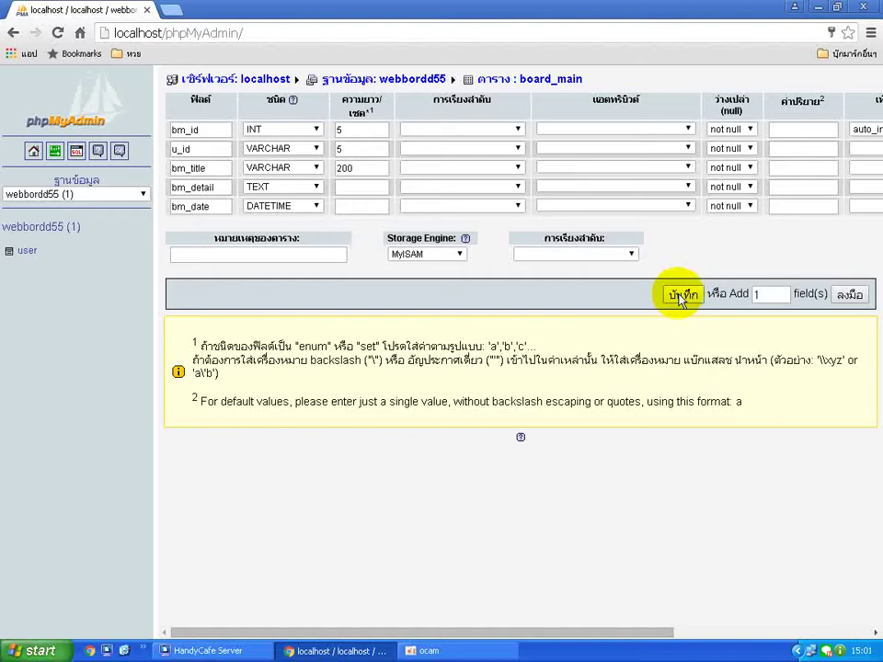
click(682, 295)
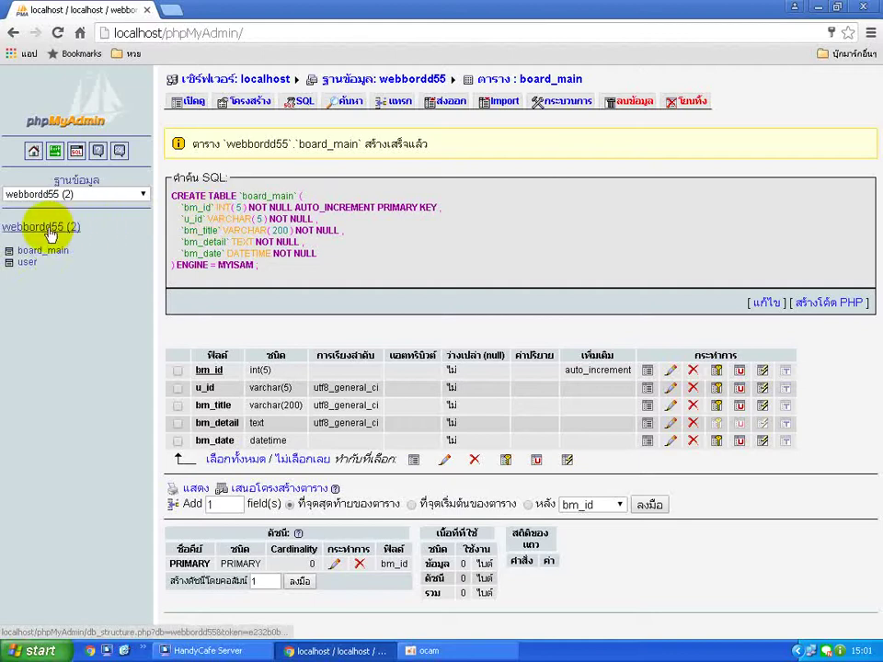
click(48, 230)
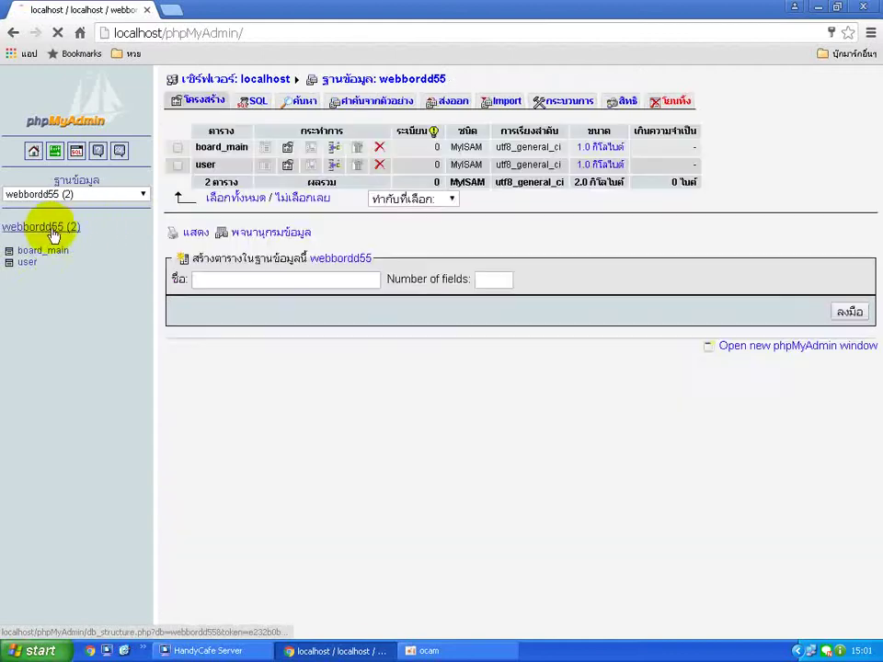
Create a new table named board_sub with 5 fields in webbordd55.
click(250, 279)
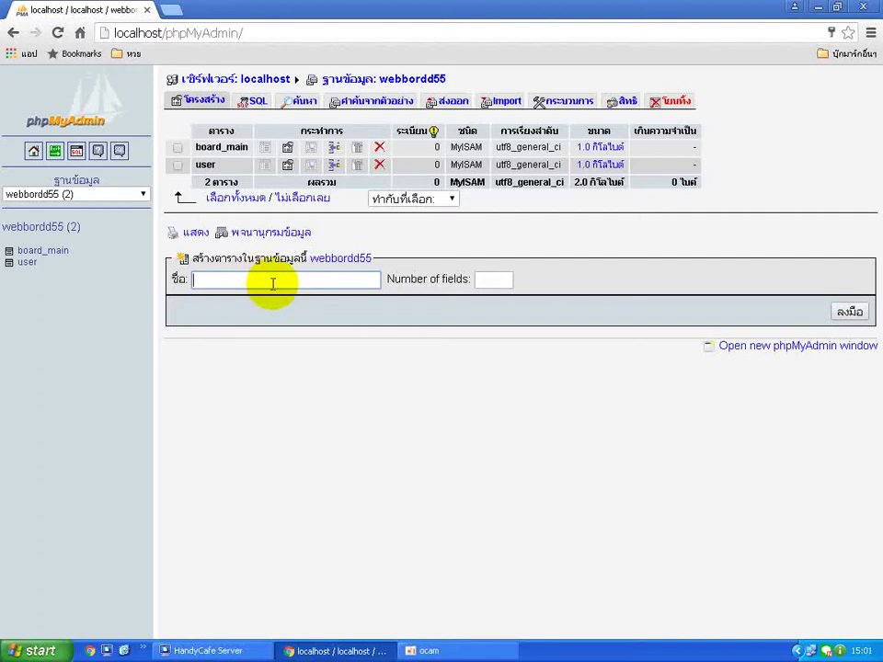
text(b)
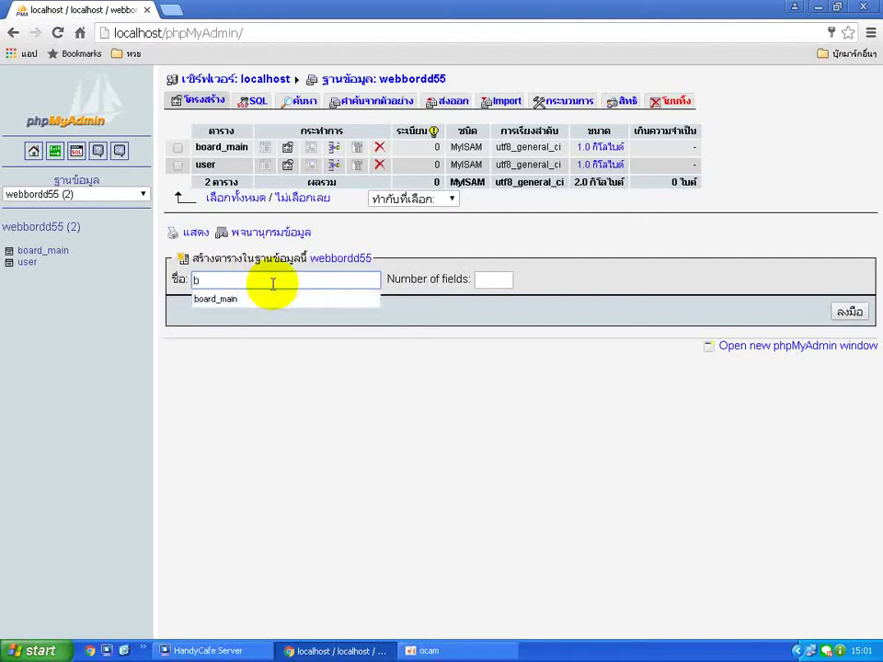
text(oard_sub)
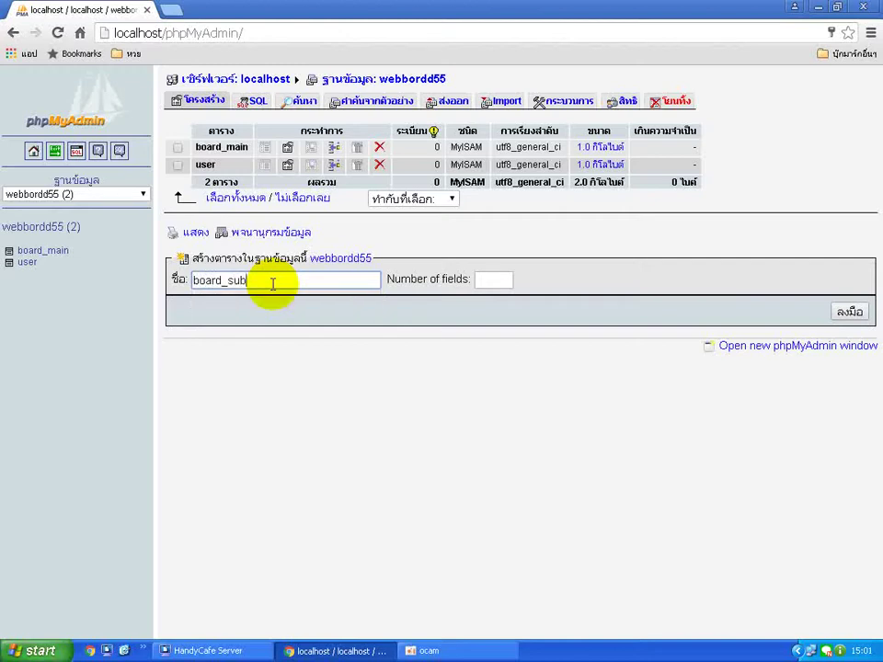
click(490, 280)
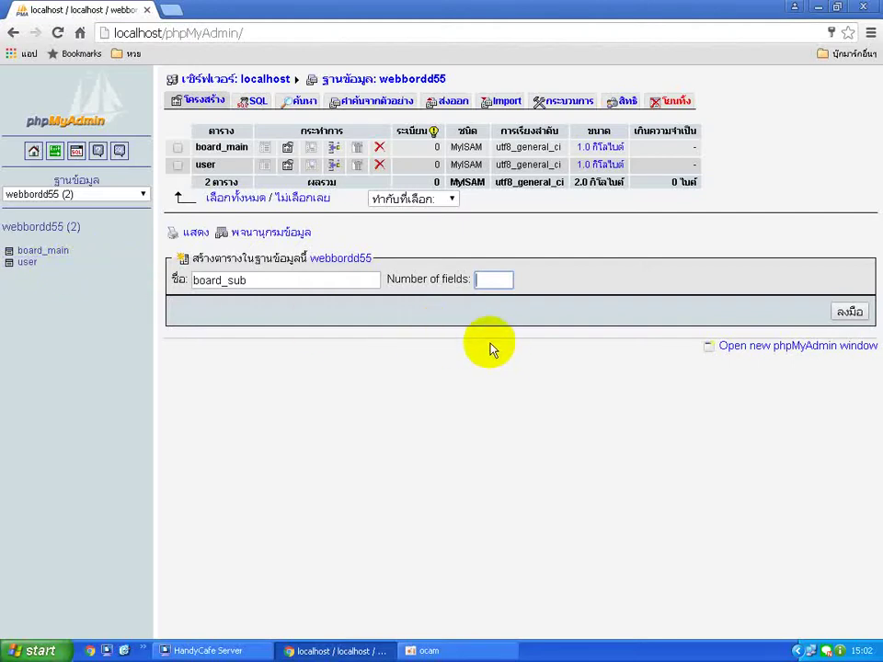
text(5)
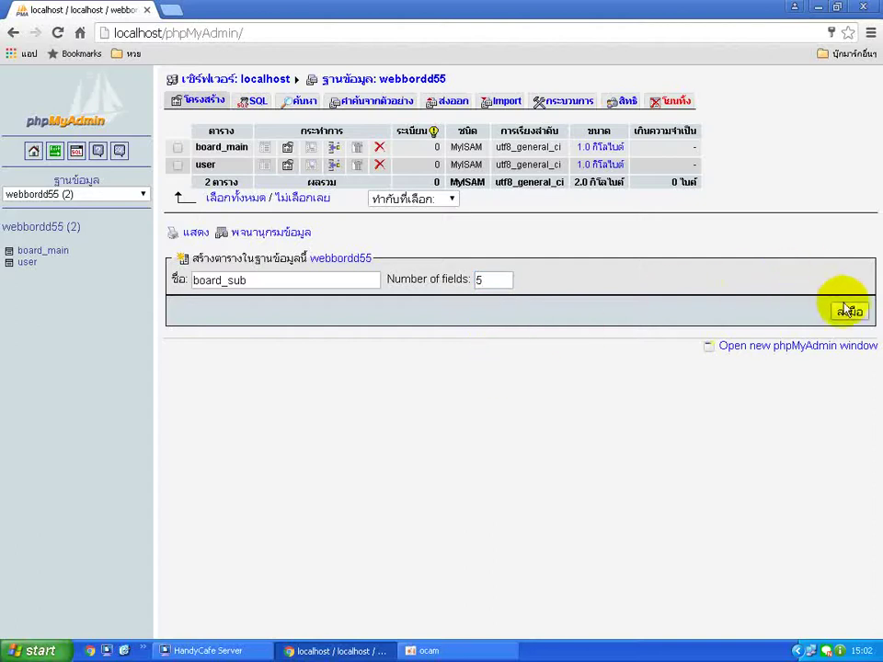
click(846, 311)
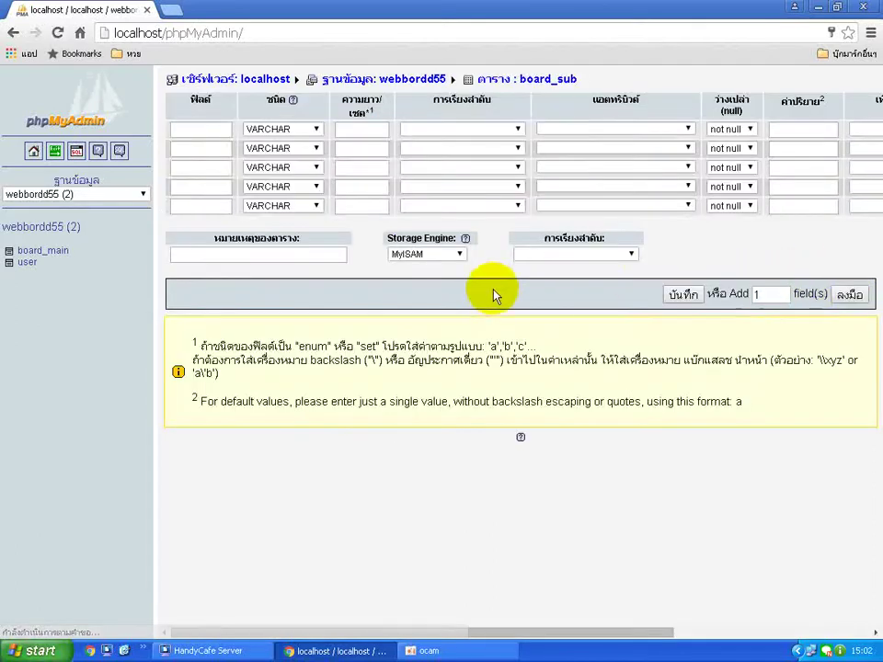
Name the board_sub fields bs_id, bm_id, u_id, bs_detail and bs_date.
click(206, 129)
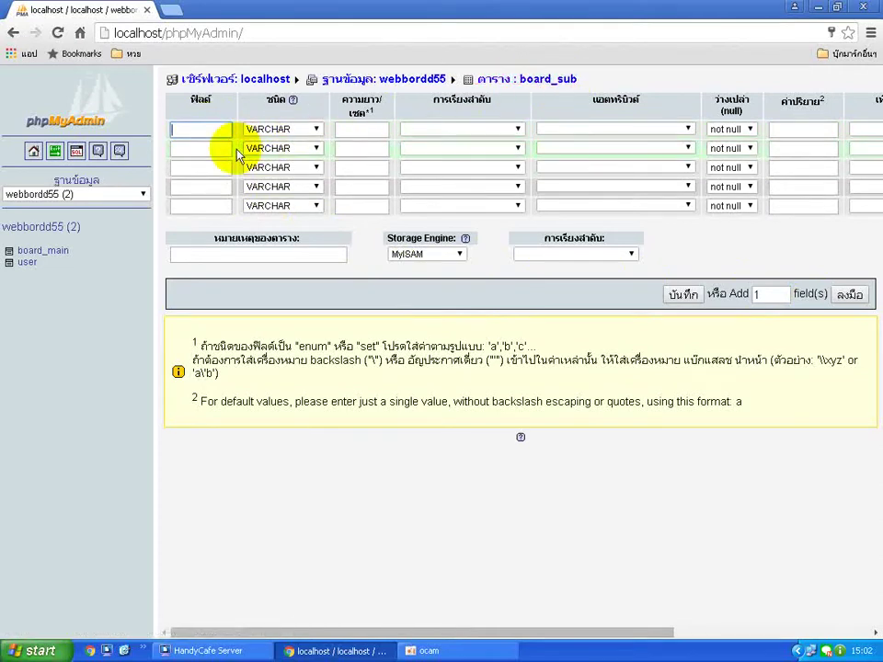
text(bs_id)
click(213, 149)
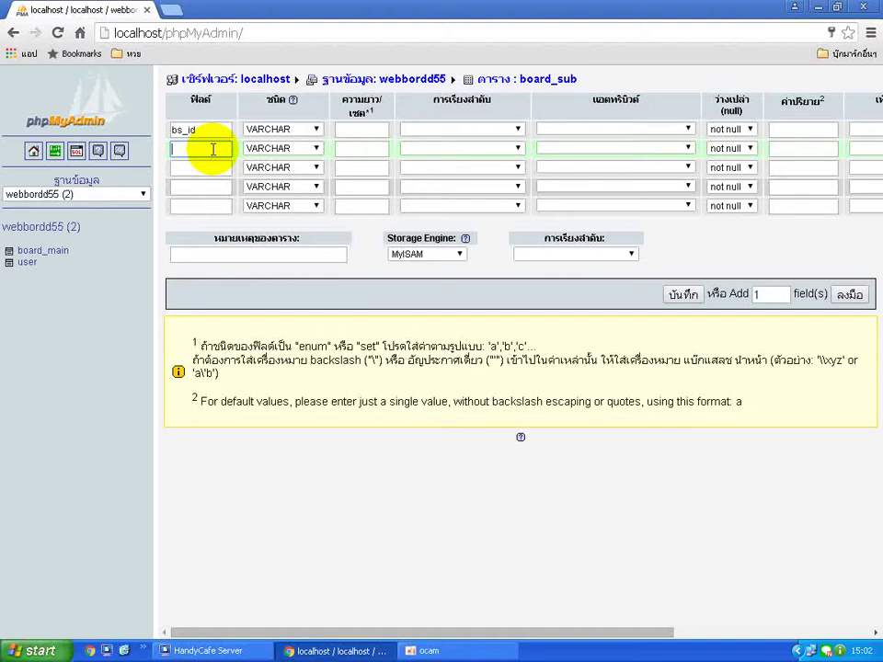
text(bm_id)
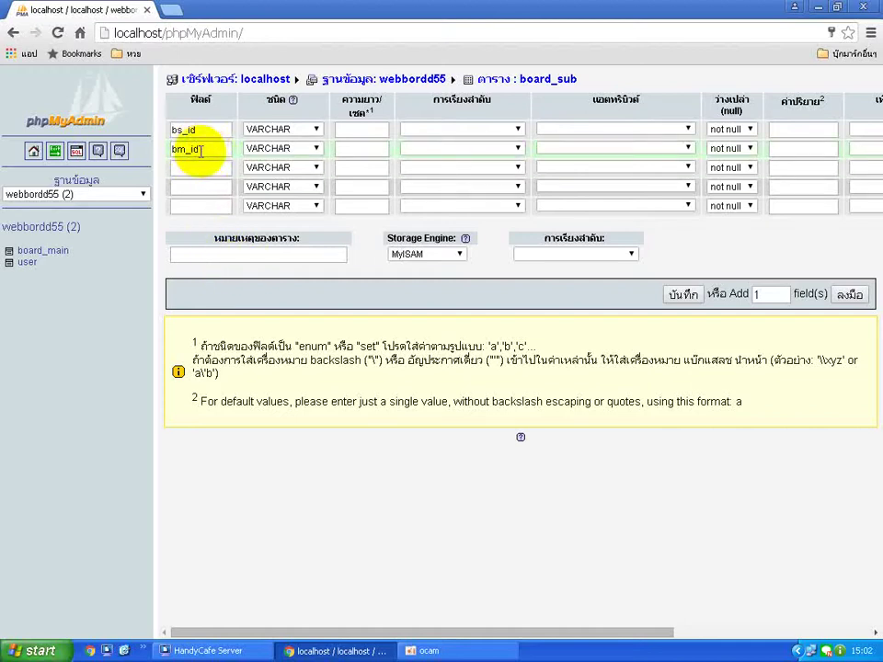
click(203, 168)
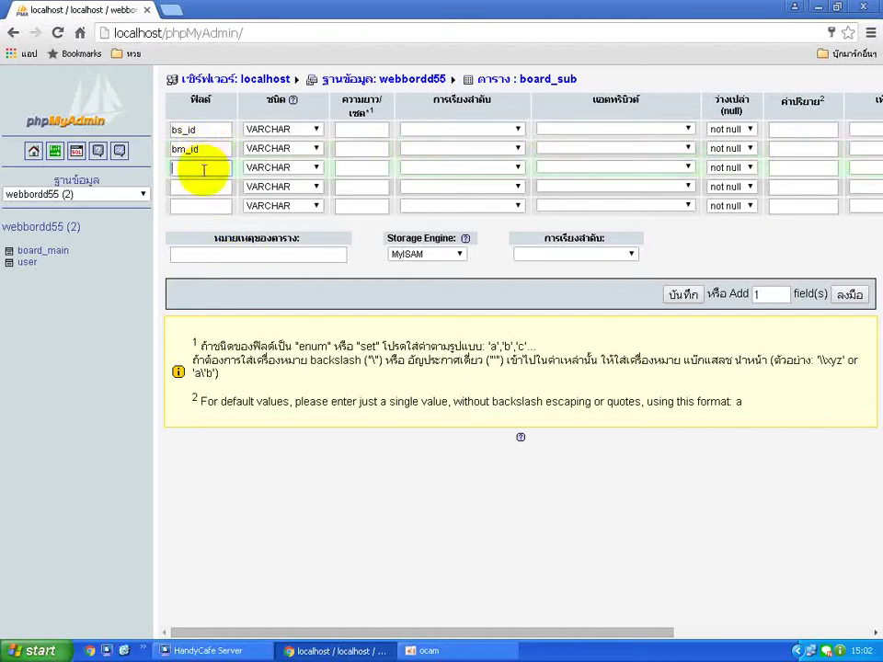
text(u_id)
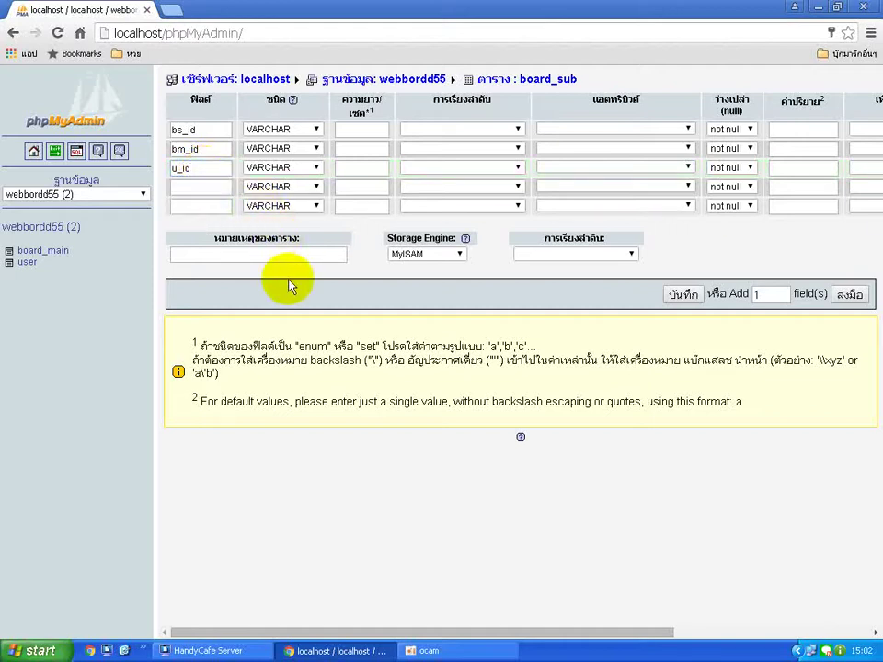
click(200, 187)
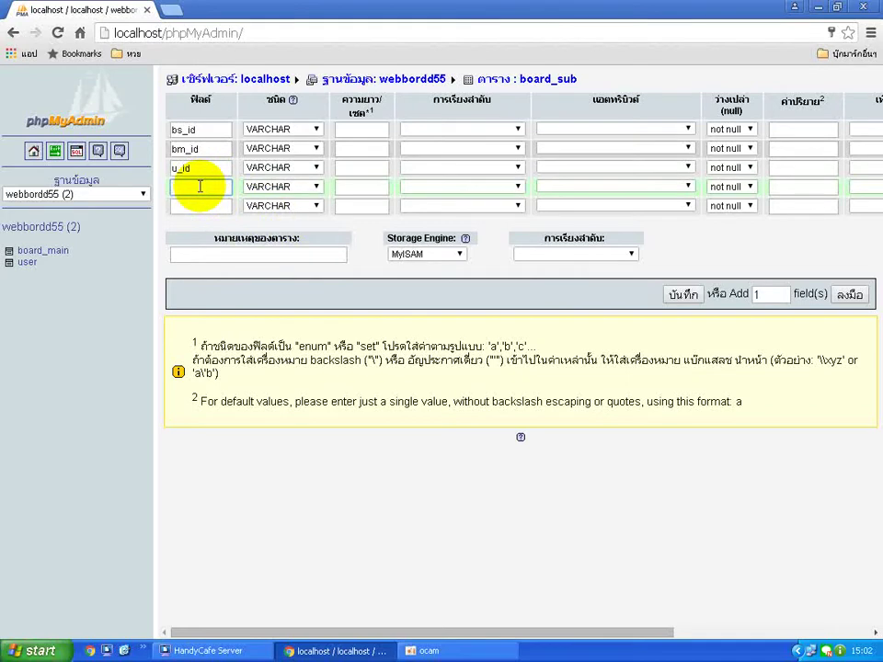
text(bs_detail)
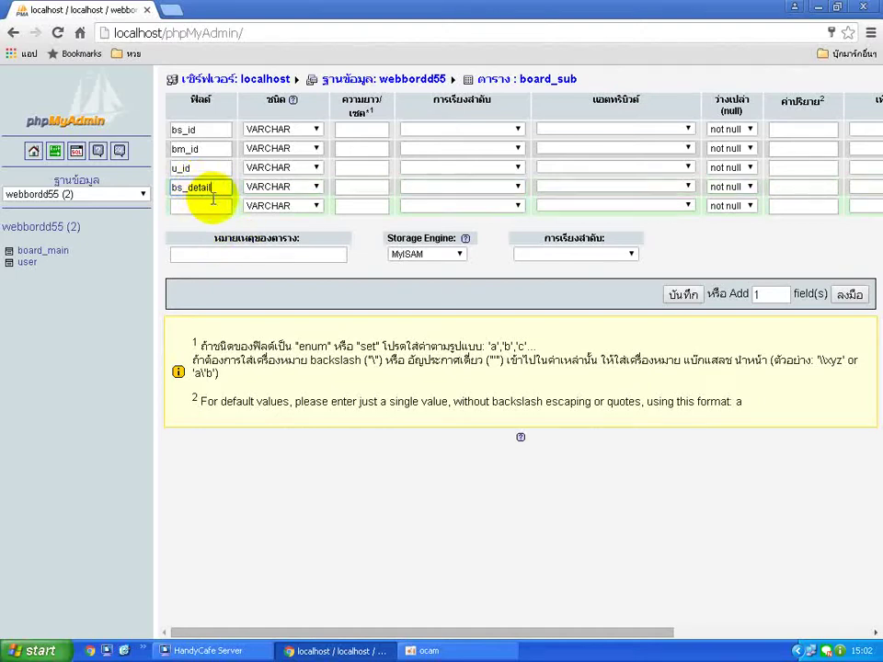
click(212, 203)
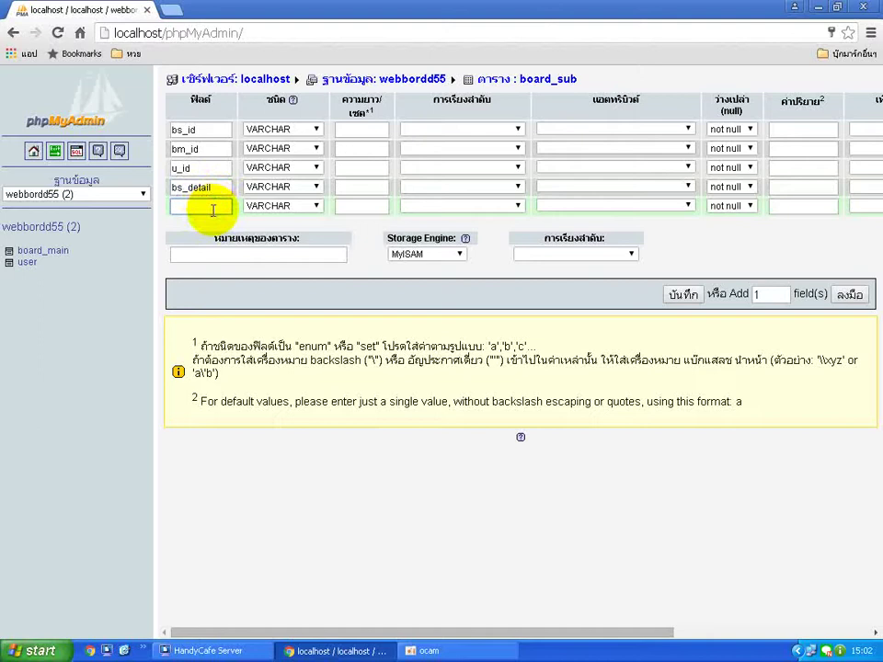
text(bs_date)
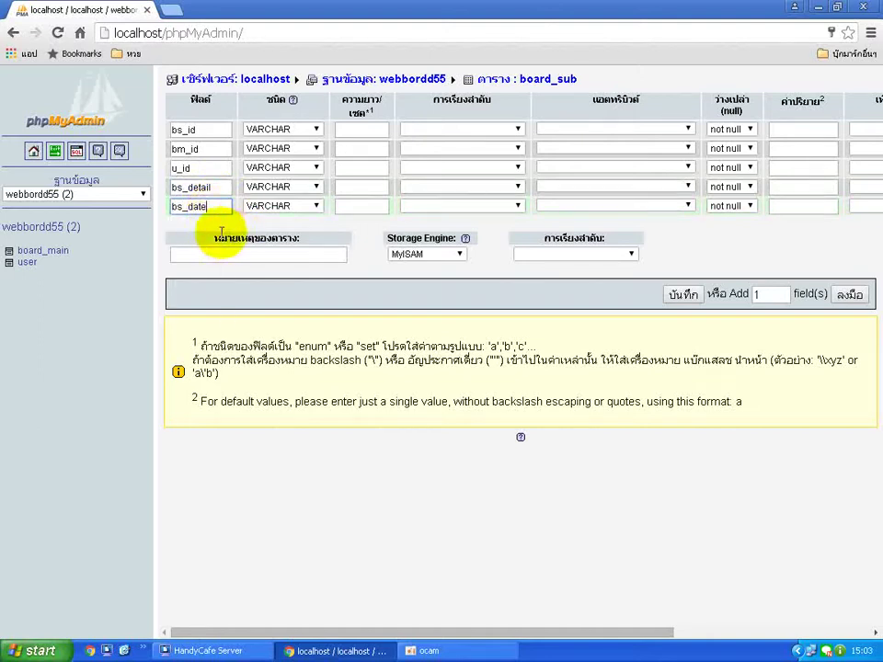
click(211, 233)
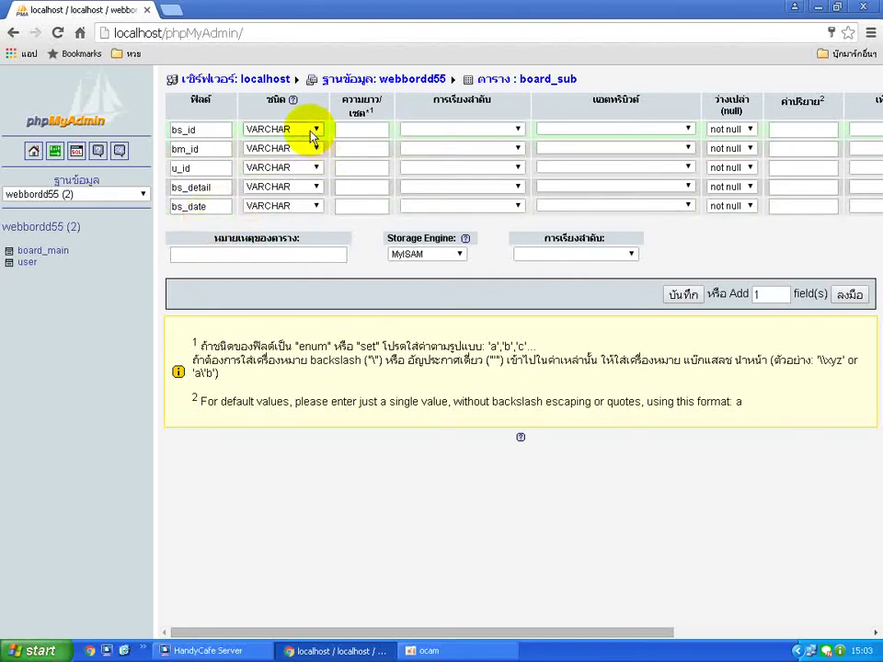
Make bs_id an INT(10) auto_increment primary key.
click(312, 135)
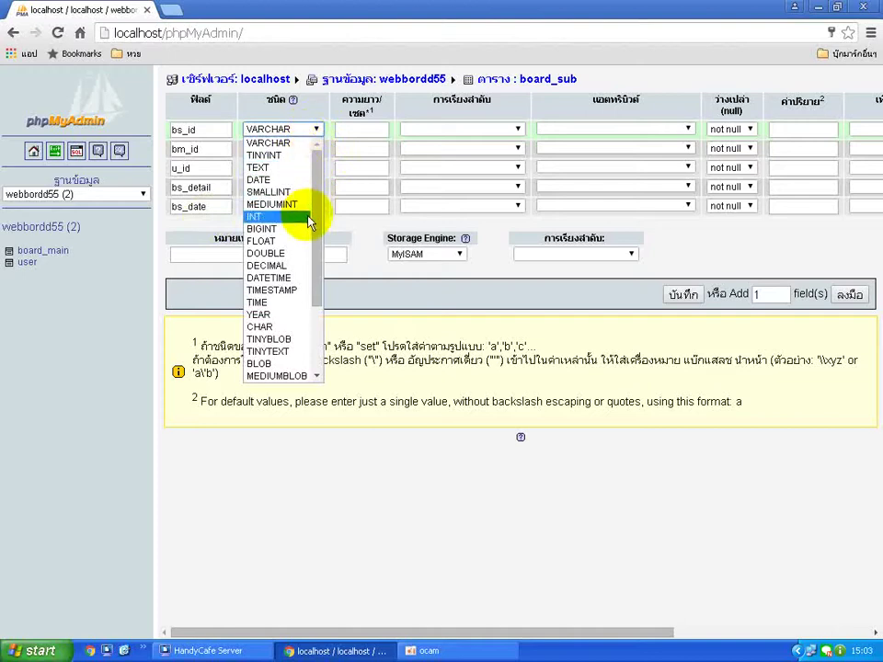
click(313, 215)
click(363, 129)
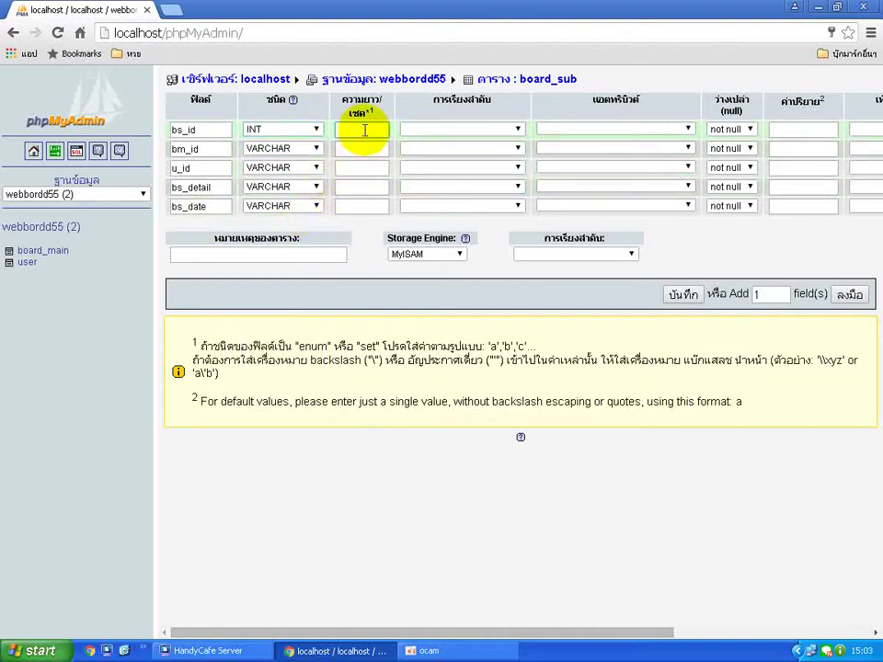
text(10)
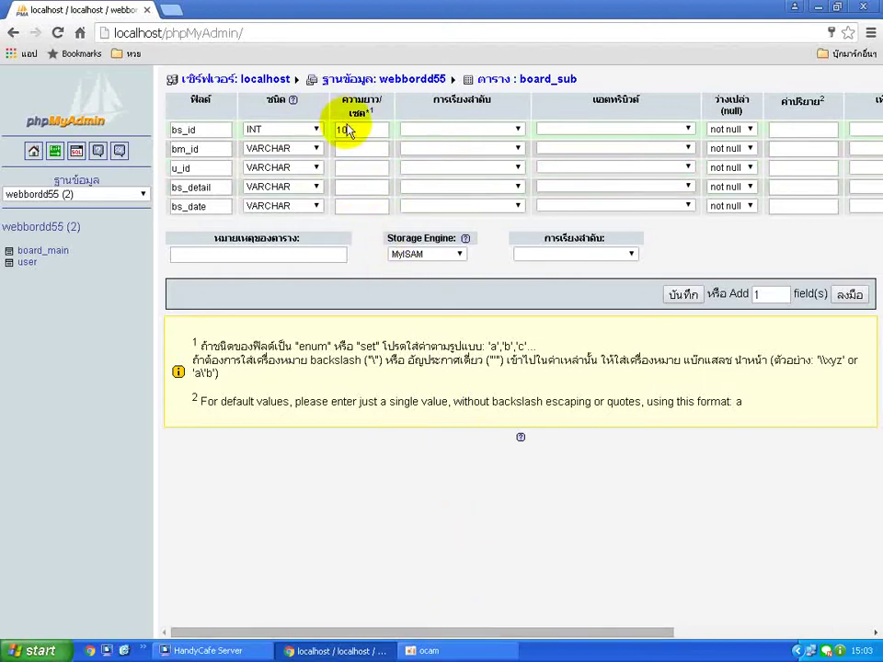
drag(497, 626, 719, 617)
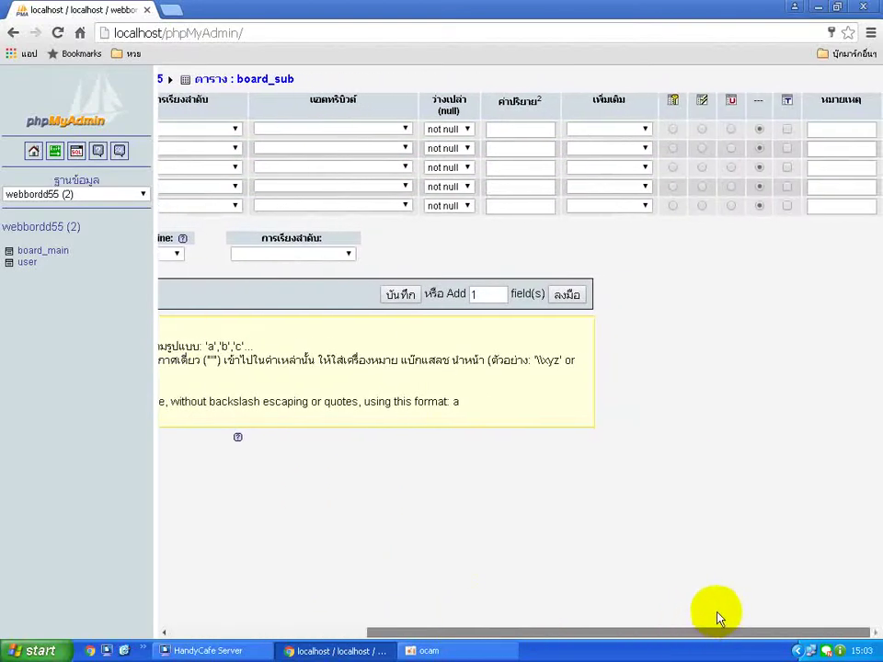
click(645, 129)
click(632, 154)
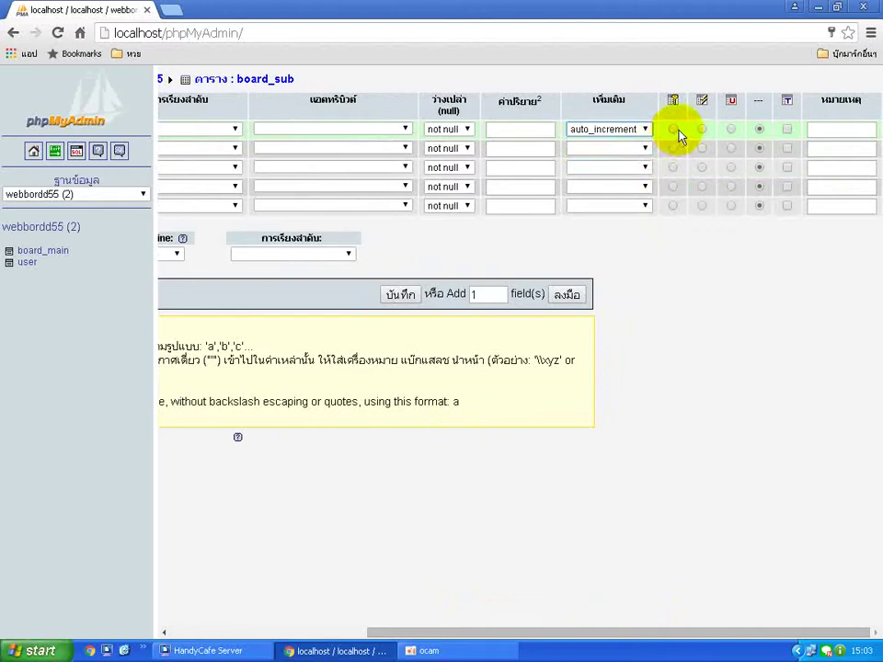
click(673, 129)
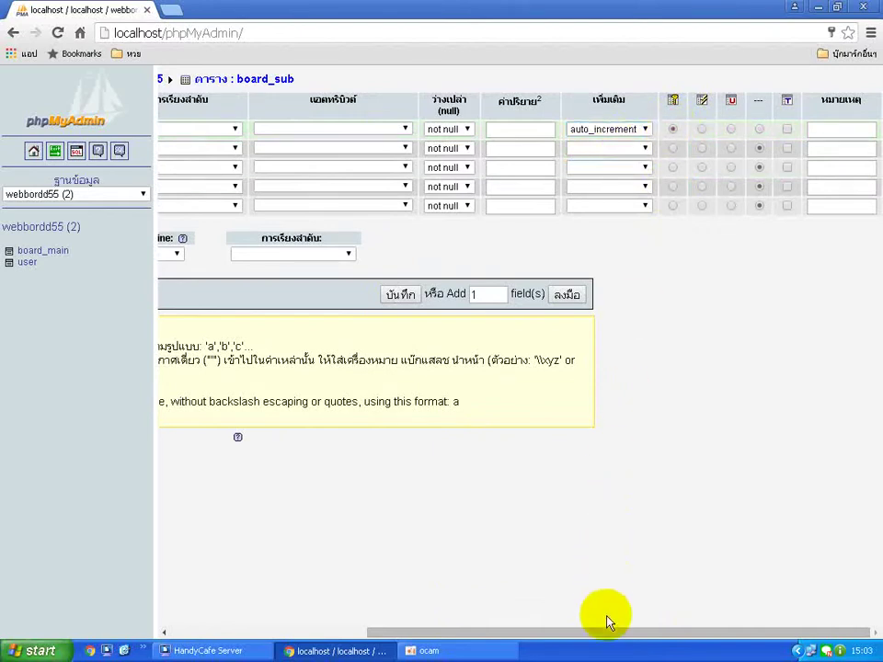
drag(611, 633, 405, 627)
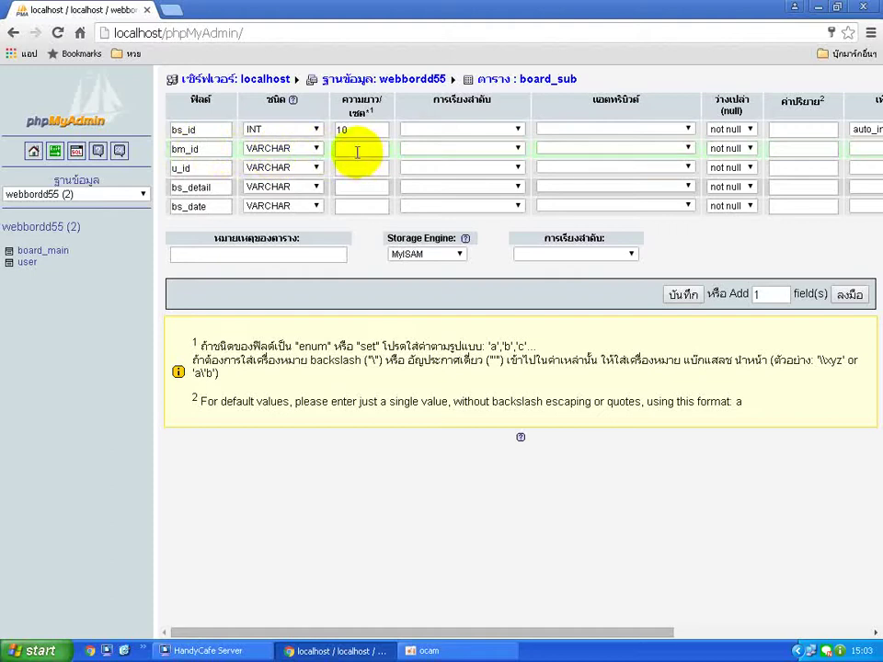
Give bm_id and u_id a length of 5.
click(358, 149)
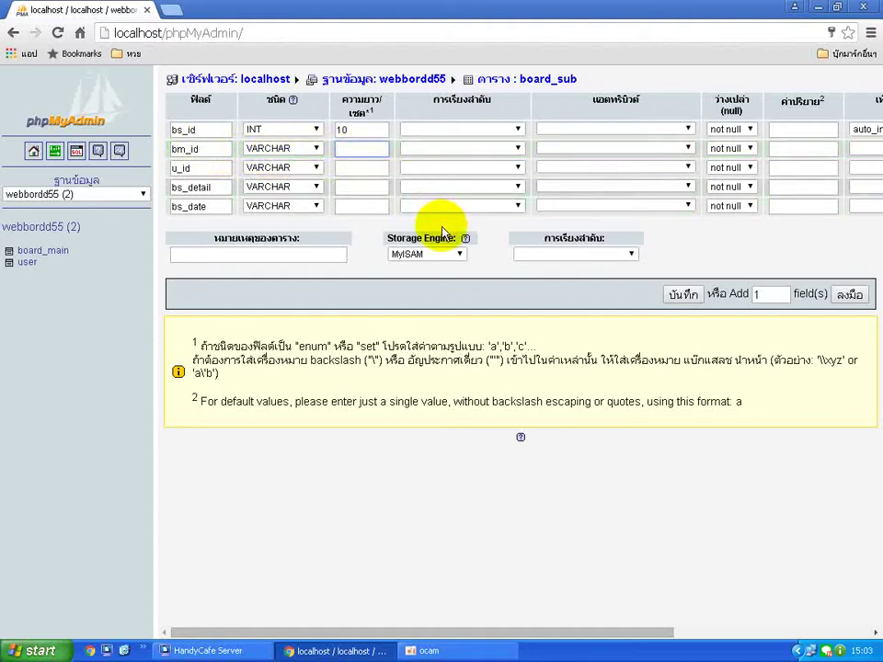
text(1)
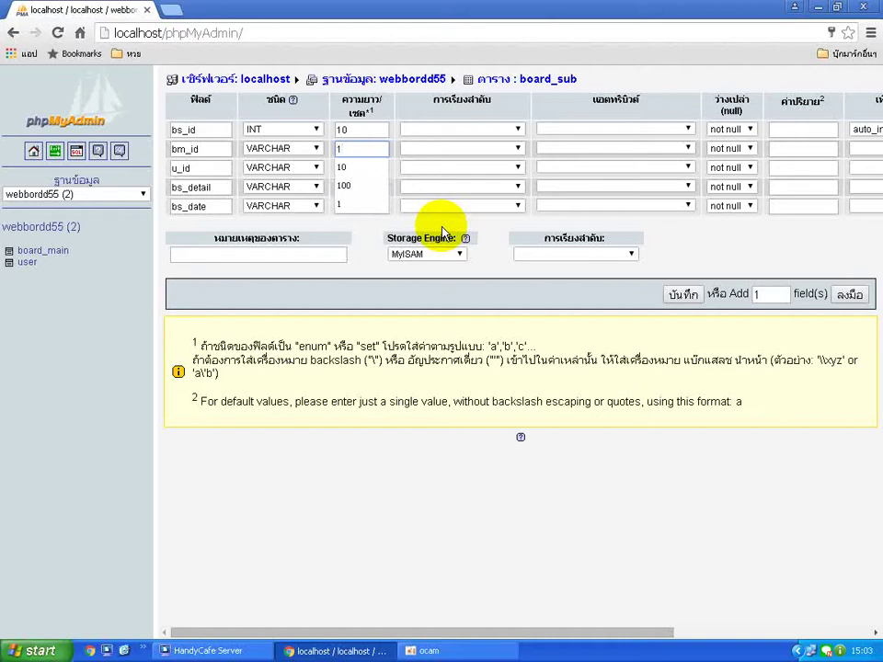
key(BackSpace)
text(5)
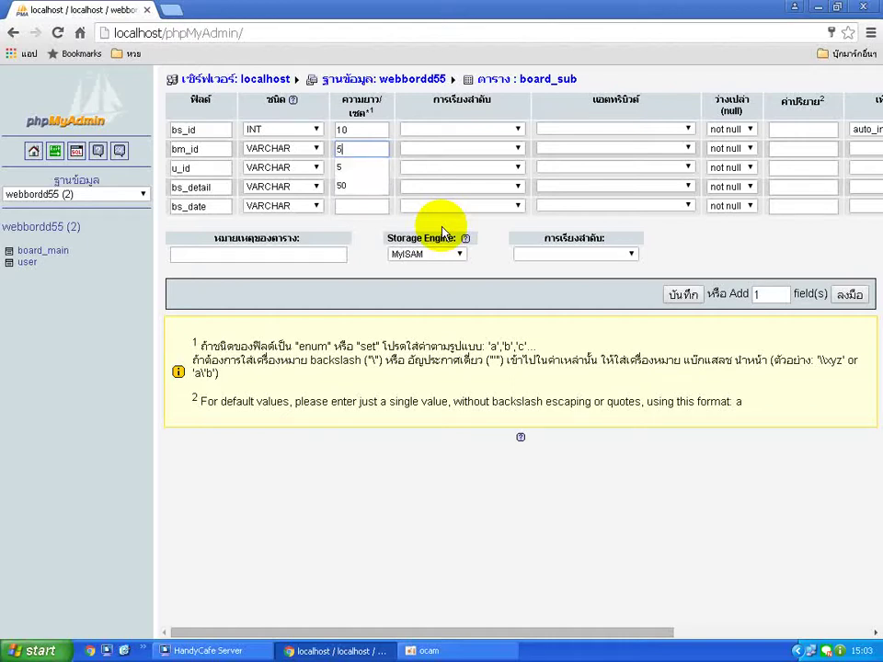
click(373, 168)
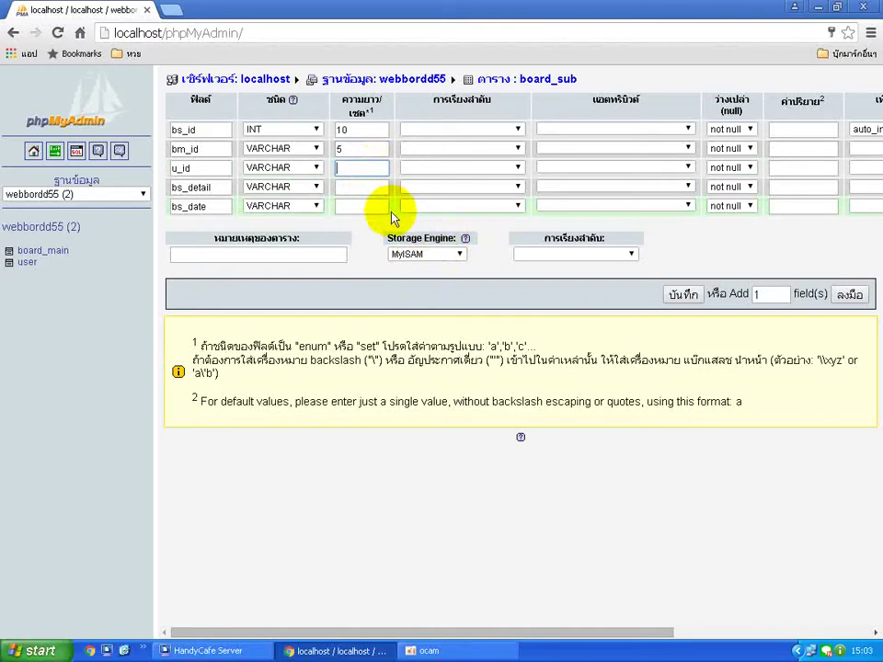
text(5)
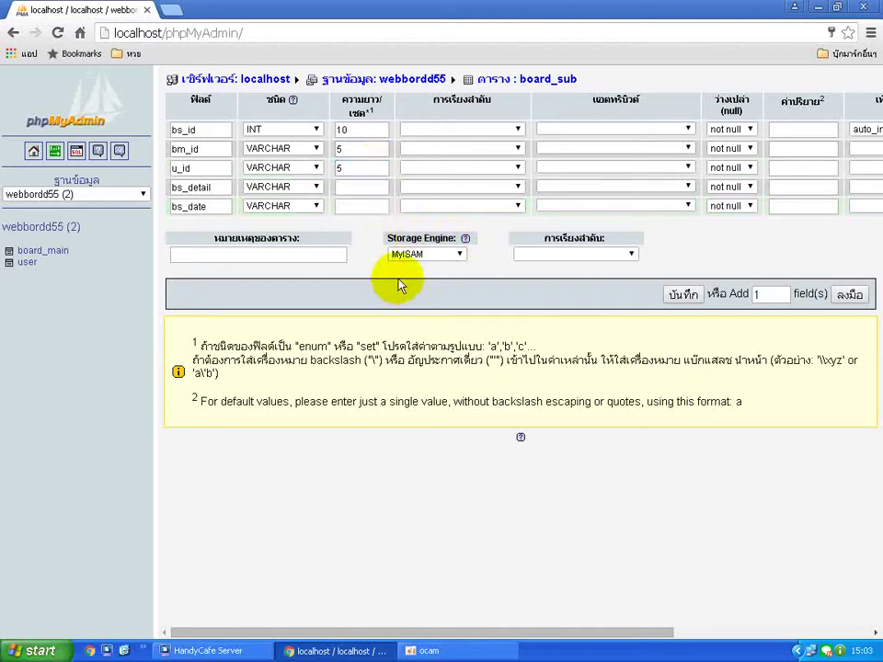
Set bs_detail to TEXT and bs_date to DATETIME.
click(311, 187)
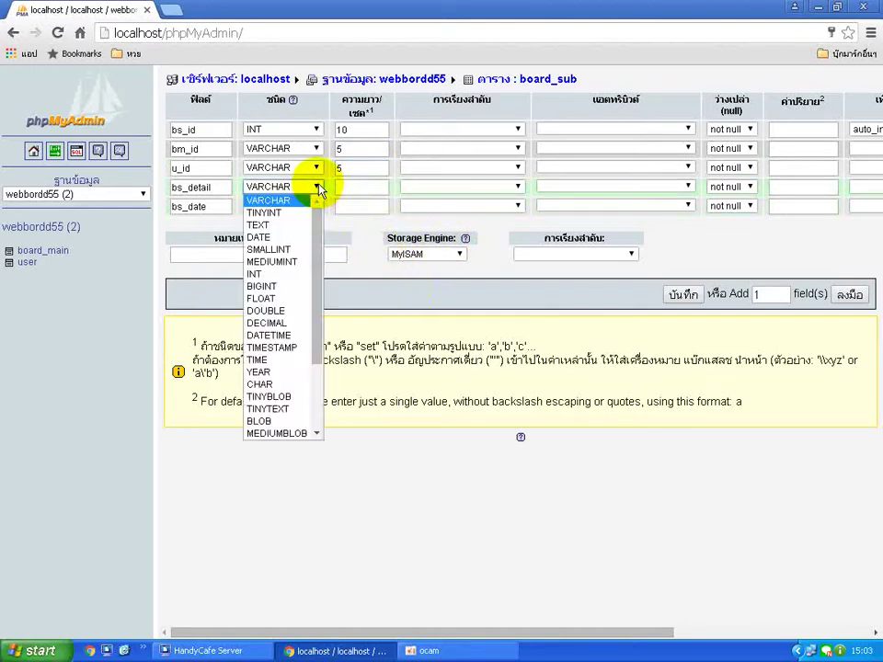
click(290, 227)
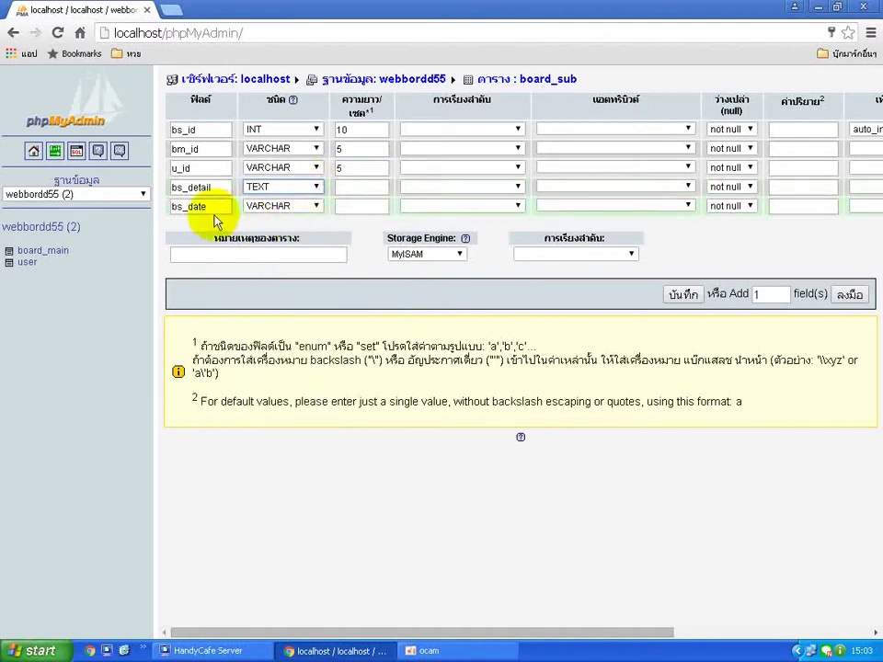
click(317, 206)
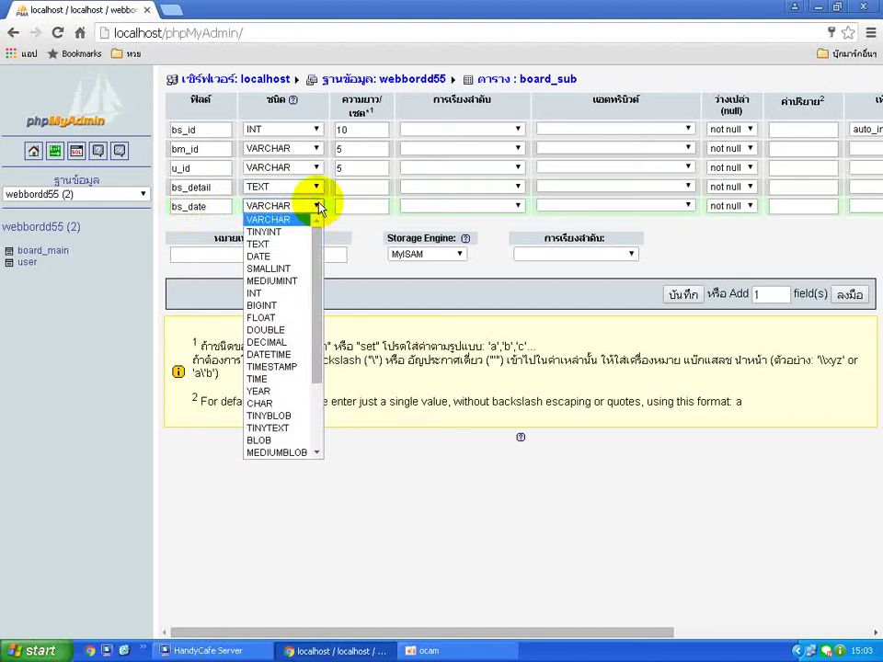
click(274, 354)
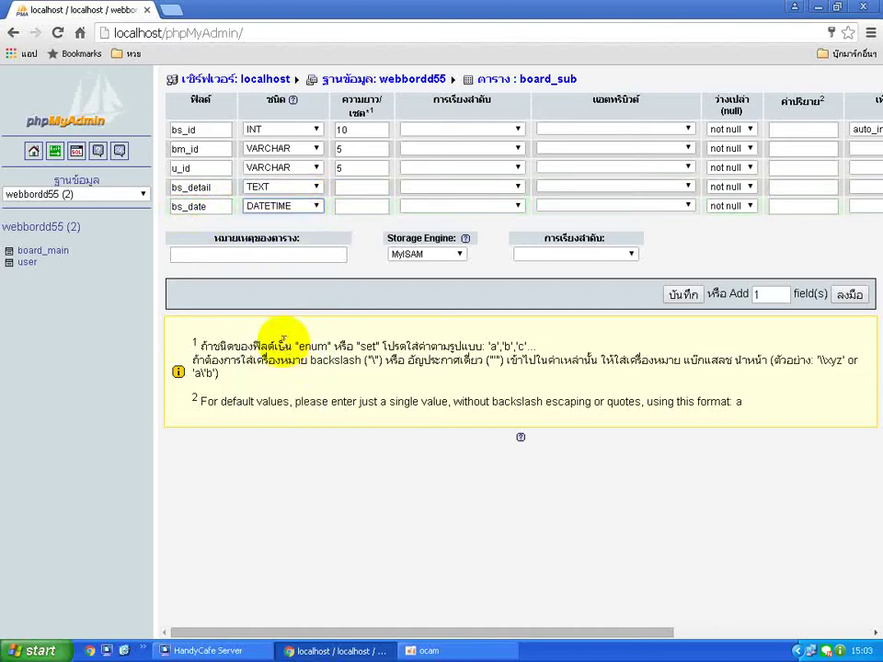
click(362, 305)
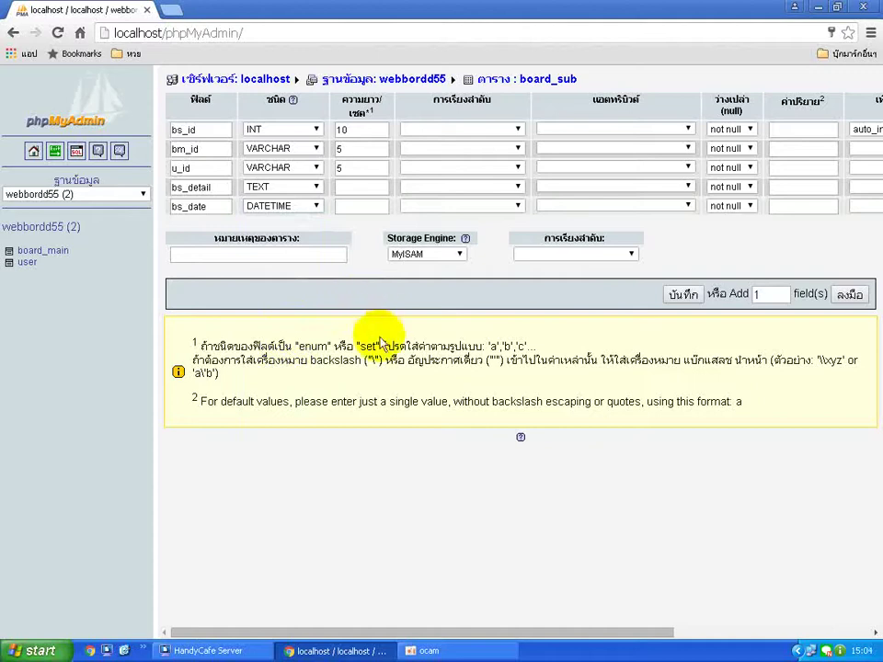
Save the board_sub table and review the new table structures in the sidebar.
click(679, 290)
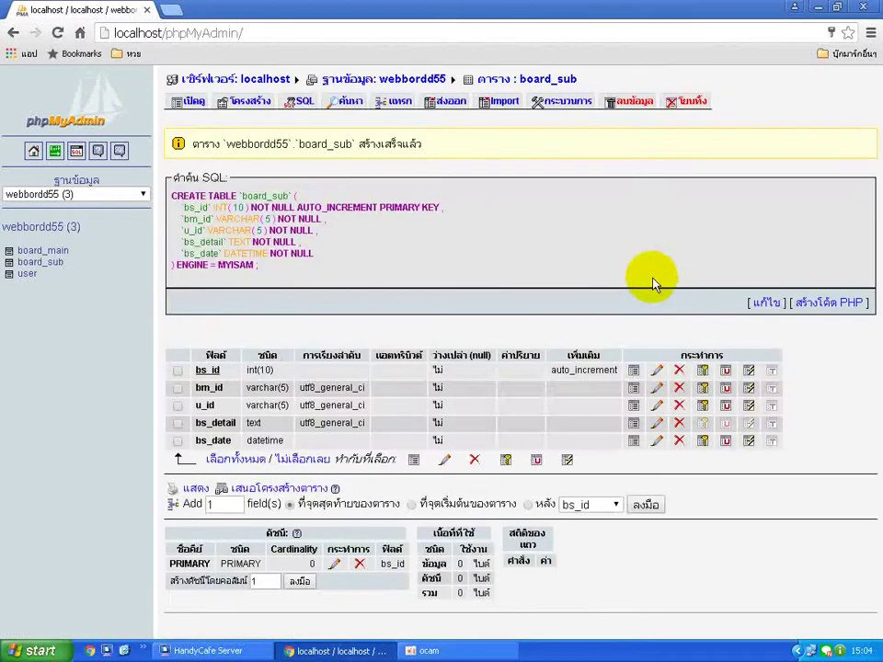
click(26, 274)
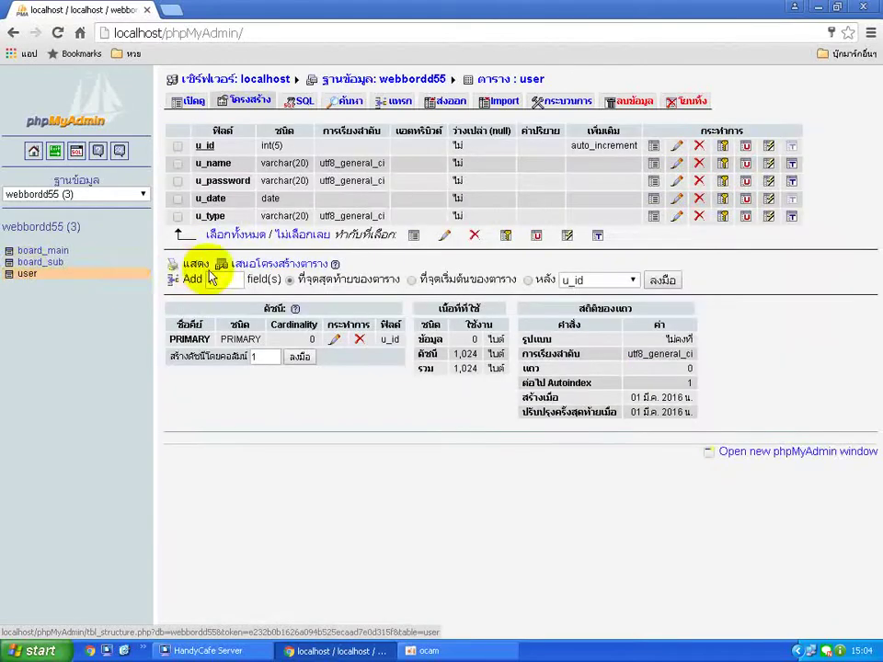
click(53, 262)
click(60, 252)
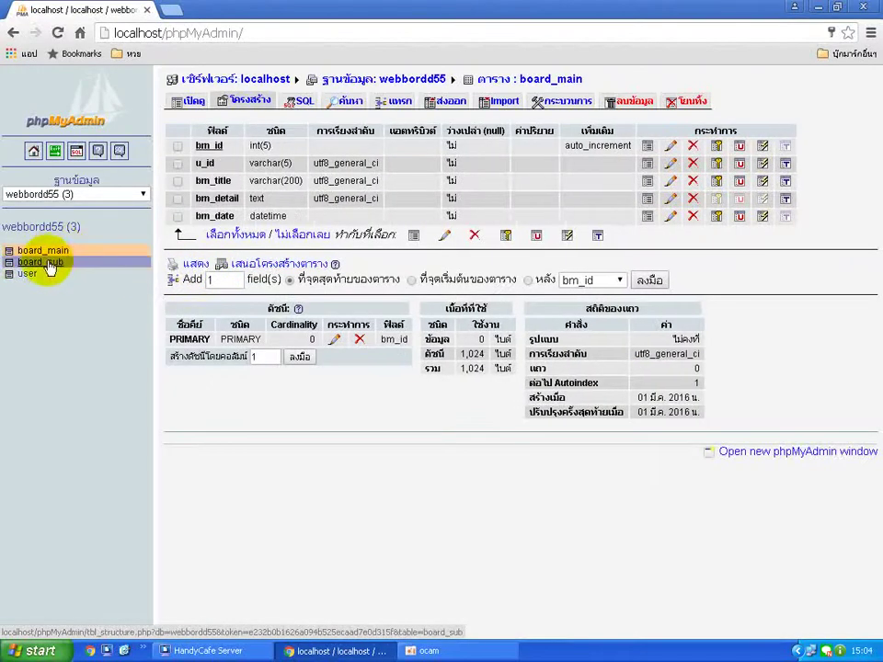
click(53, 262)
click(49, 252)
click(44, 263)
Switch to the user table and browse its rows, which are still empty.
click(26, 274)
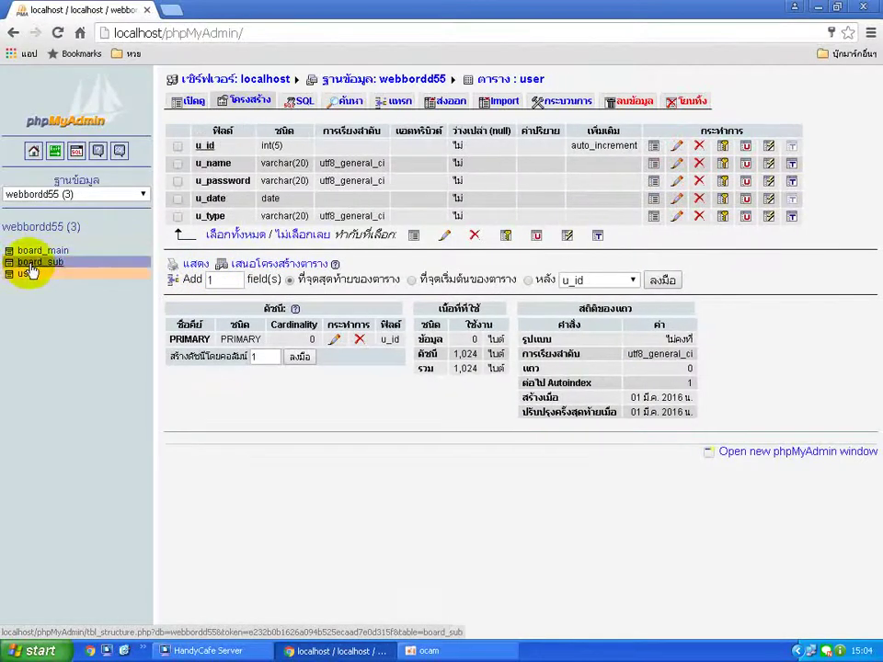
click(41, 262)
click(37, 251)
click(41, 263)
click(31, 276)
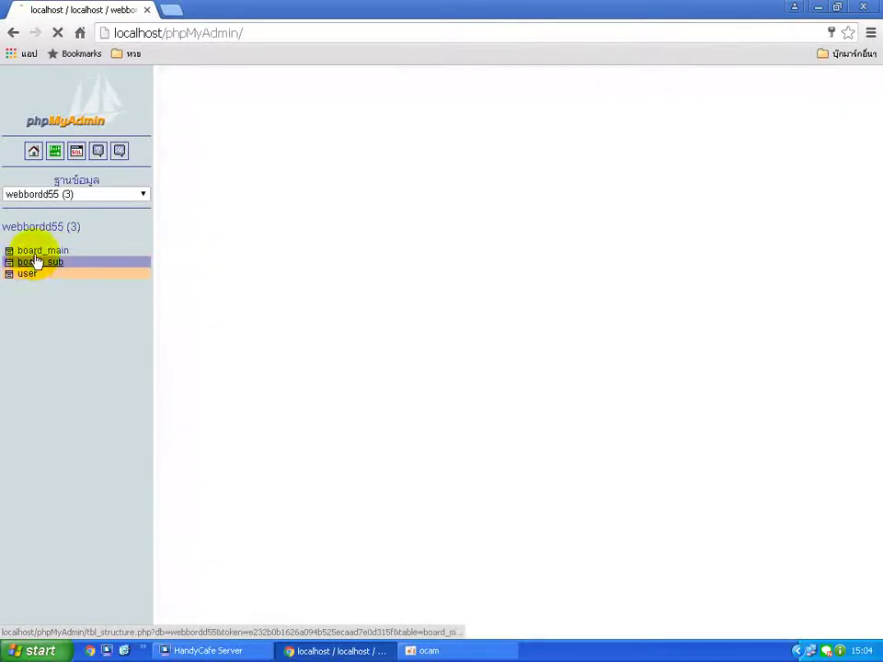
click(36, 251)
click(29, 276)
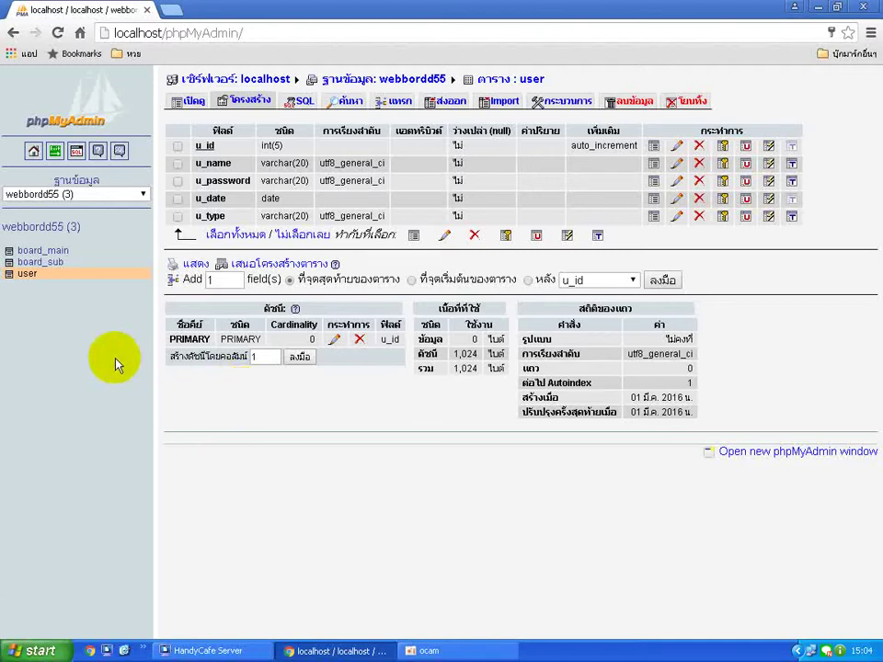
click(28, 276)
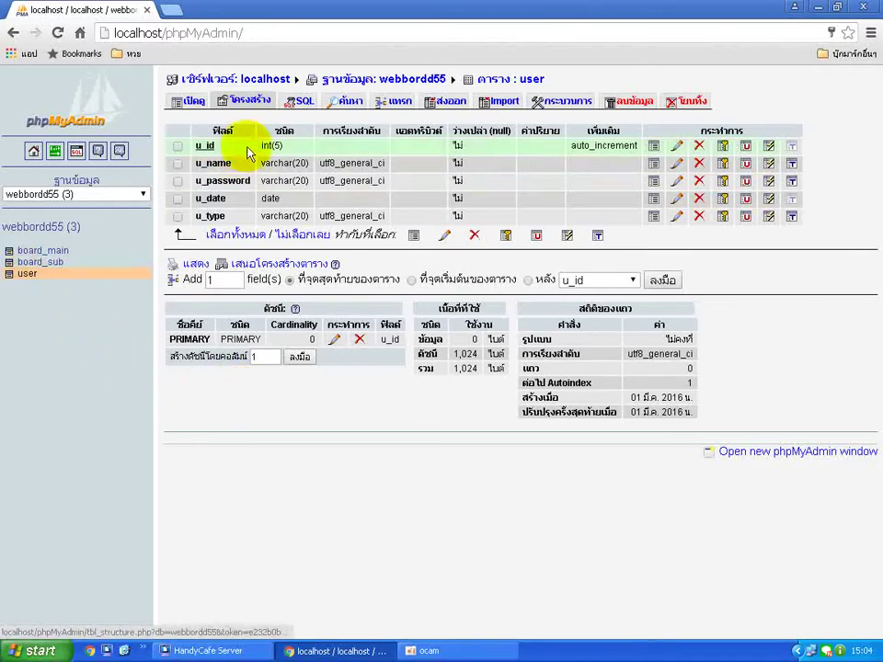
click(194, 103)
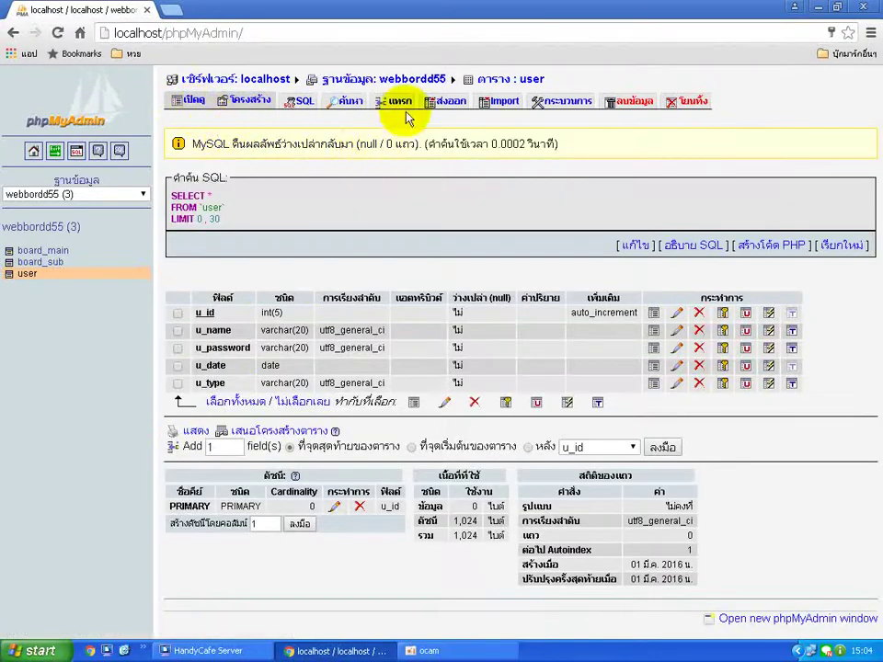
In the user insert form, enter a username, password, date 2016-03-01 and type Admin.
click(401, 103)
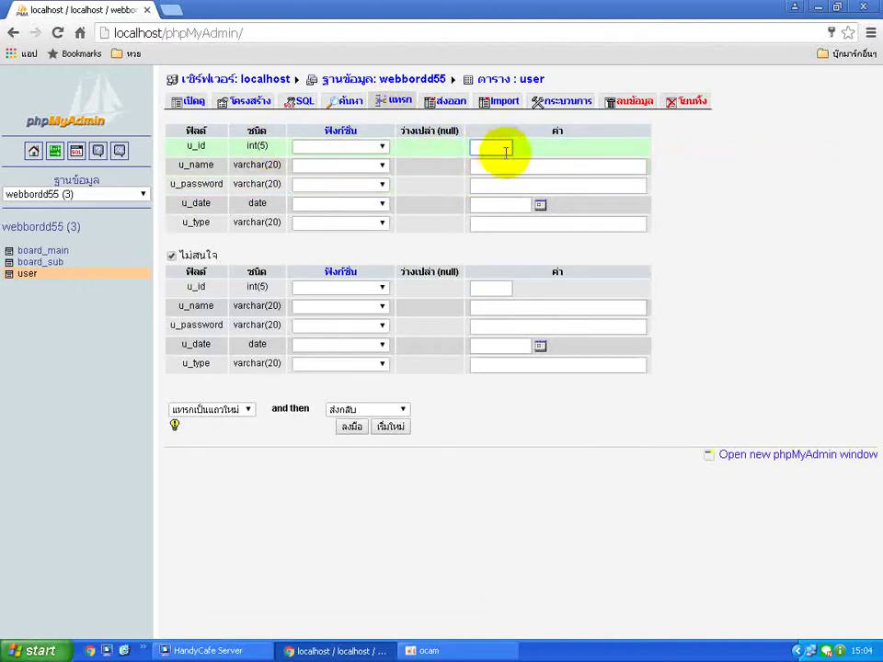
click(499, 168)
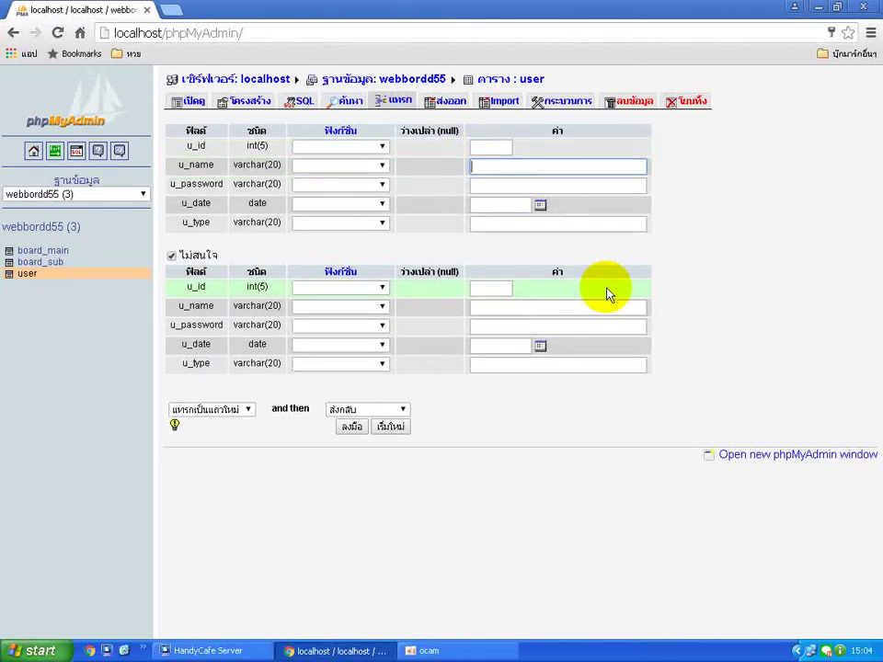
text(codefather)
key(Tab)
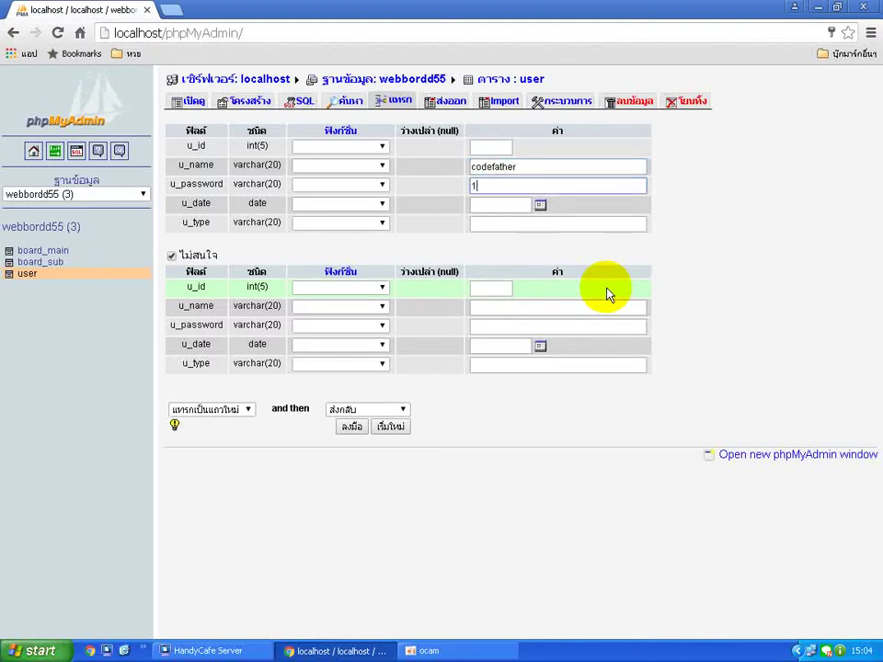
text(123456)
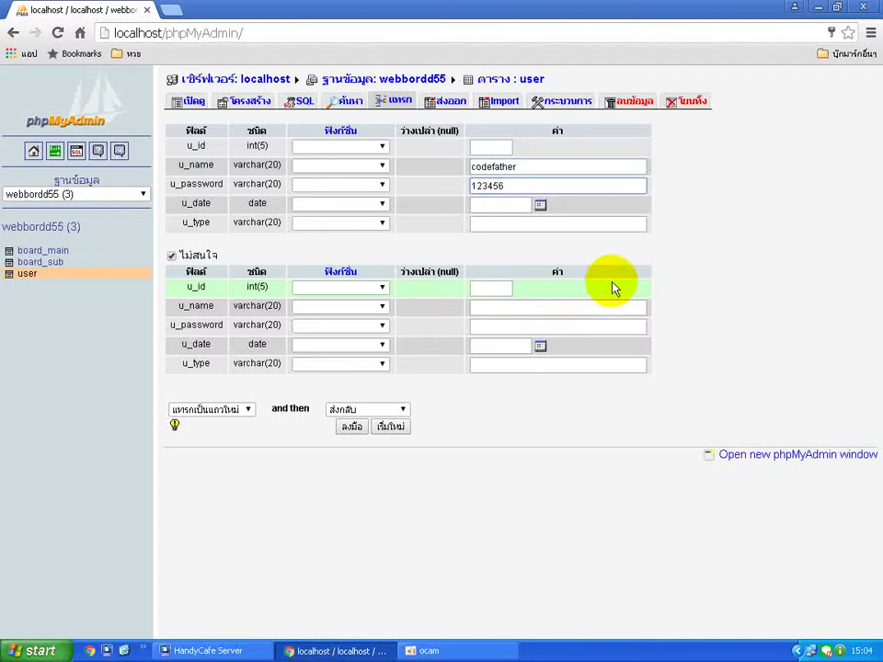
click(541, 204)
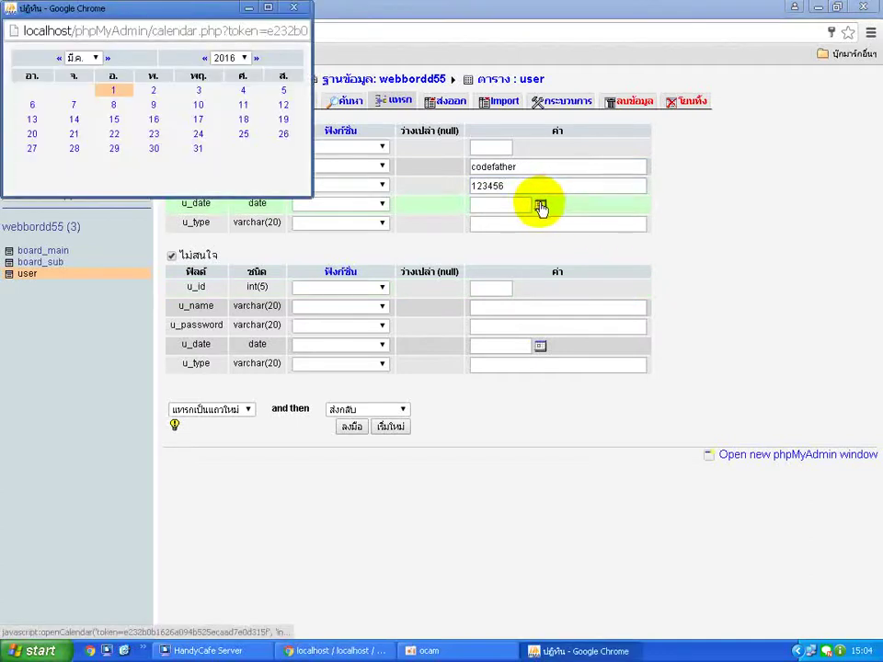
click(114, 92)
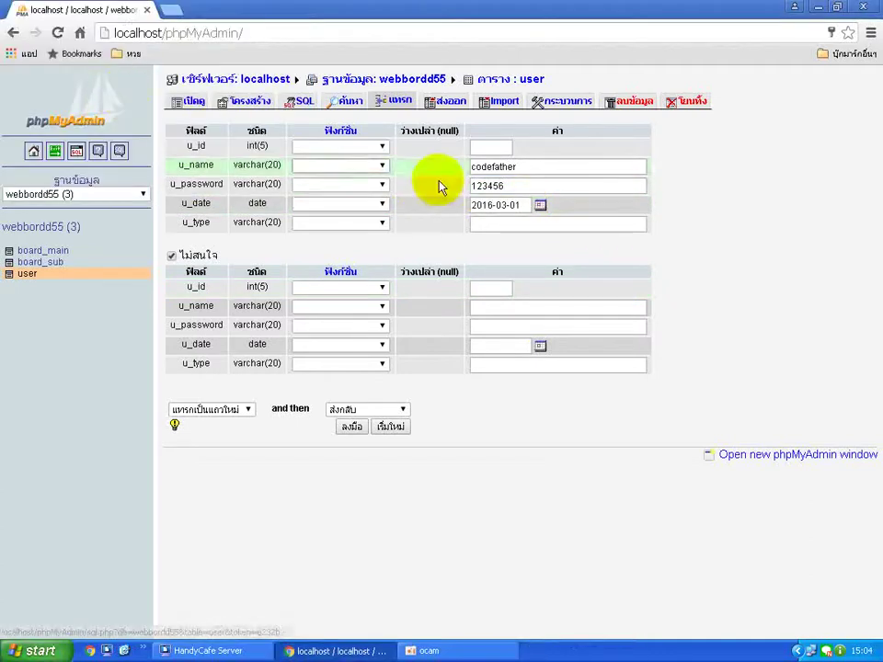
click(555, 226)
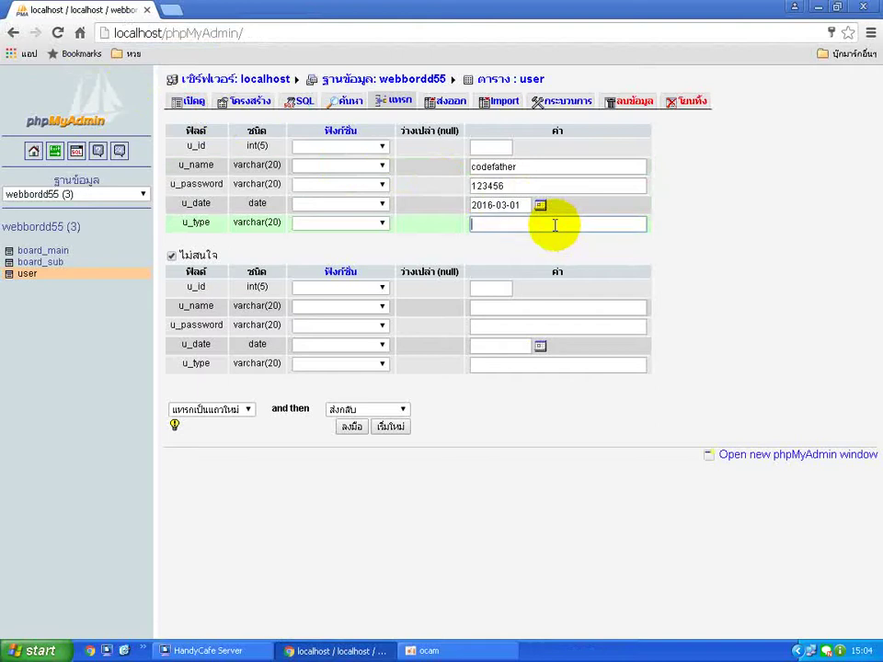
text(Admin)
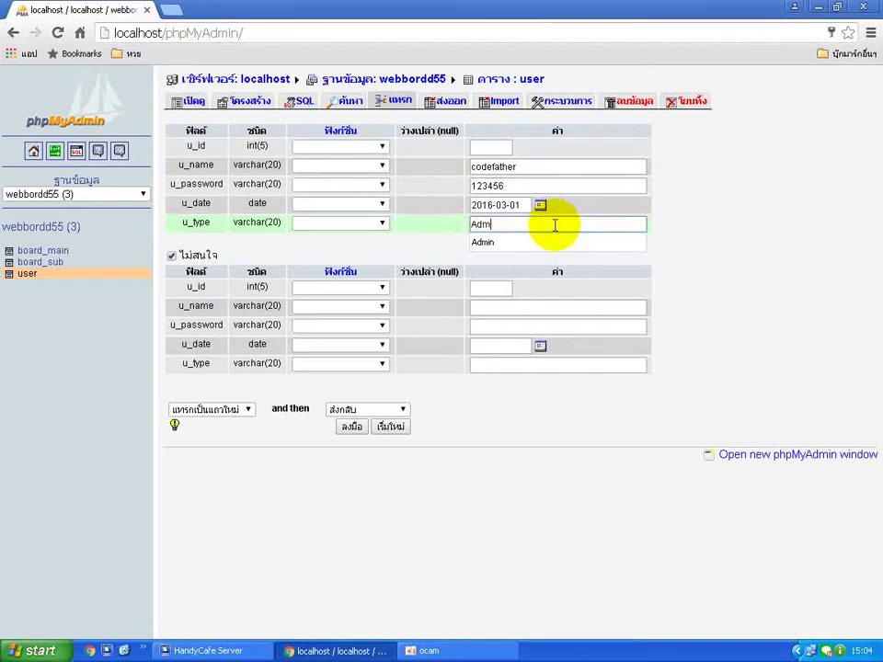
click(726, 264)
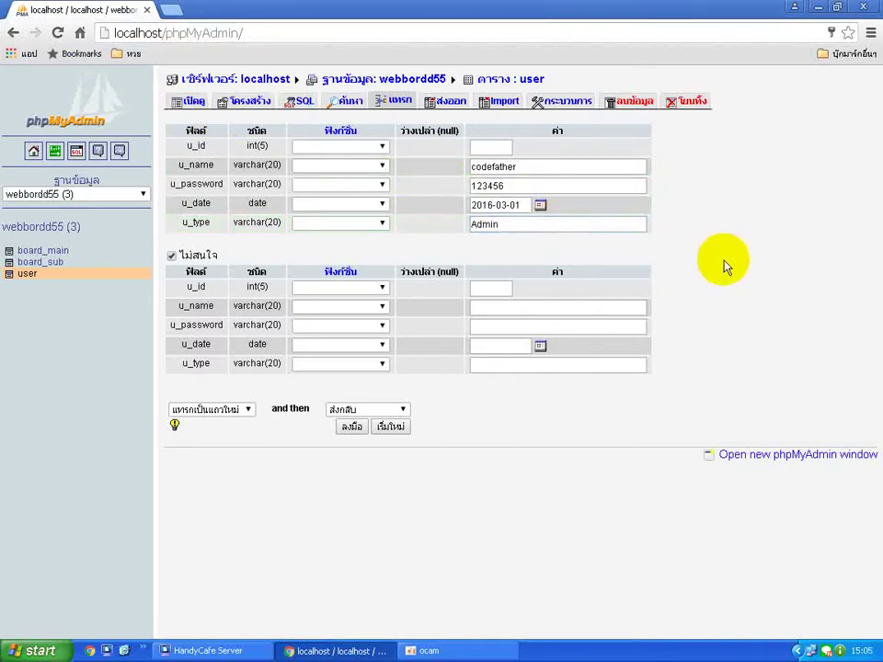
Fill the second row with username, password, date 2016-03-01 and type User, then insert both.
click(492, 307)
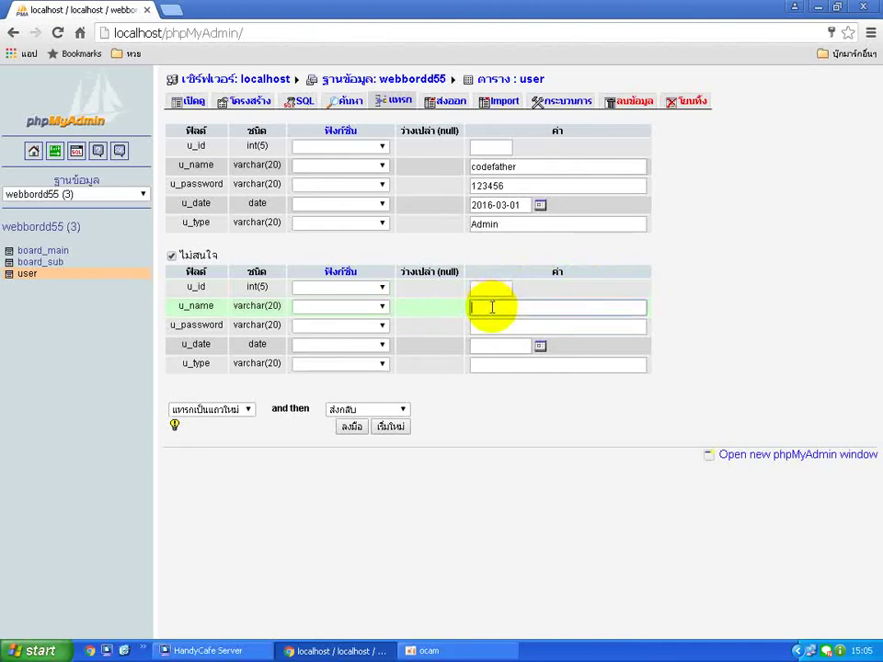
text(phphaha)
click(490, 329)
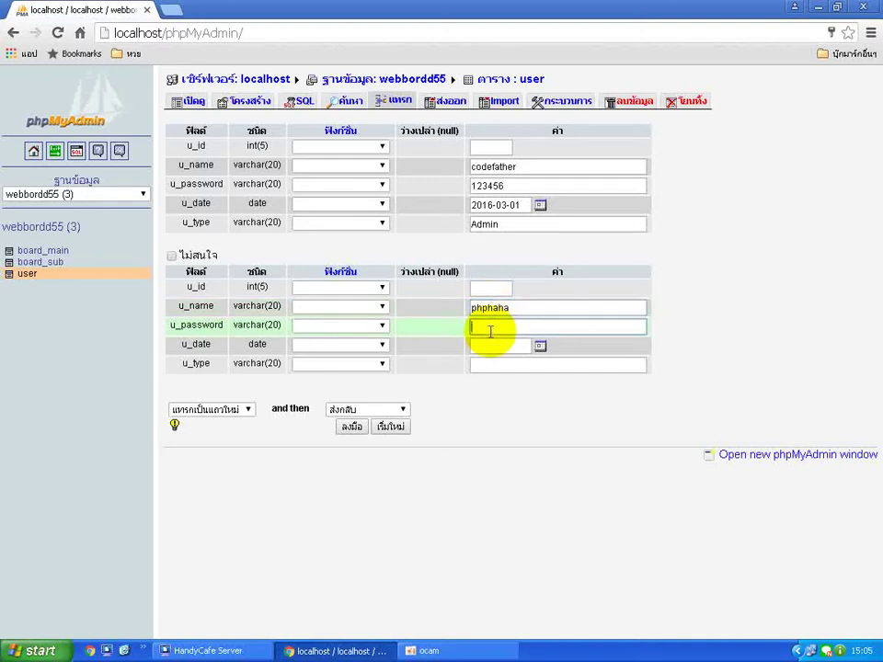
text(123456)
click(540, 346)
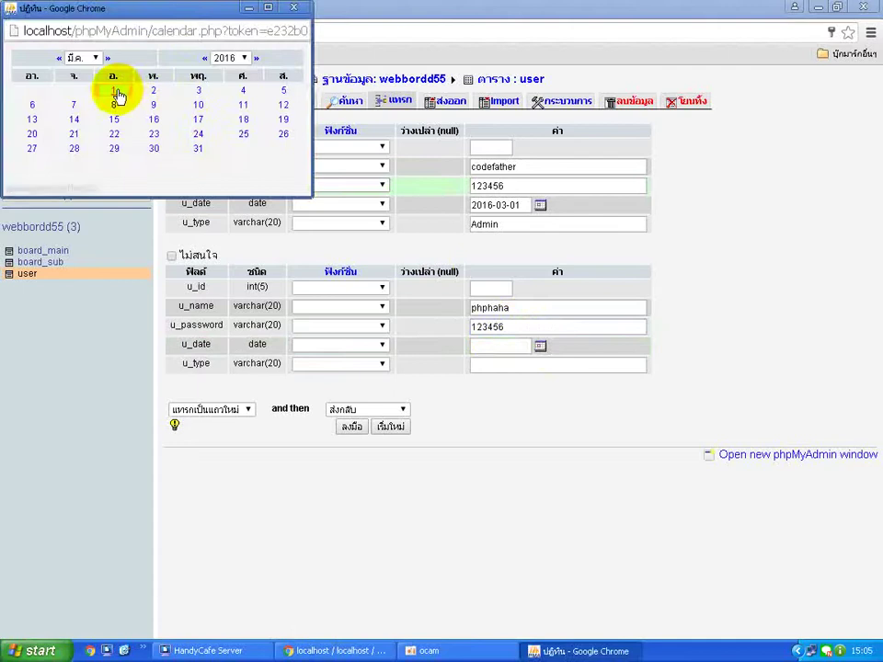
click(116, 91)
click(547, 364)
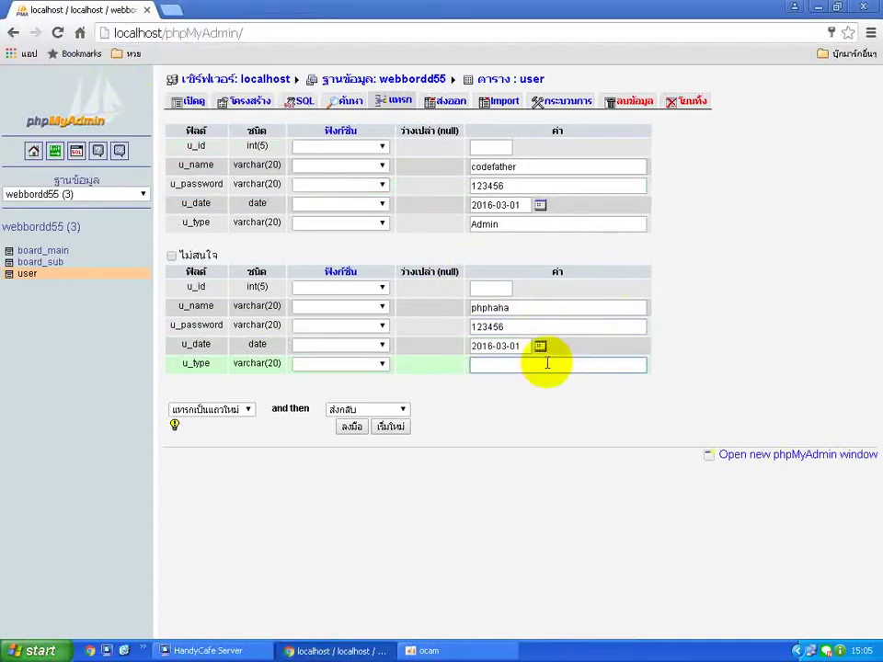
text(User)
click(681, 388)
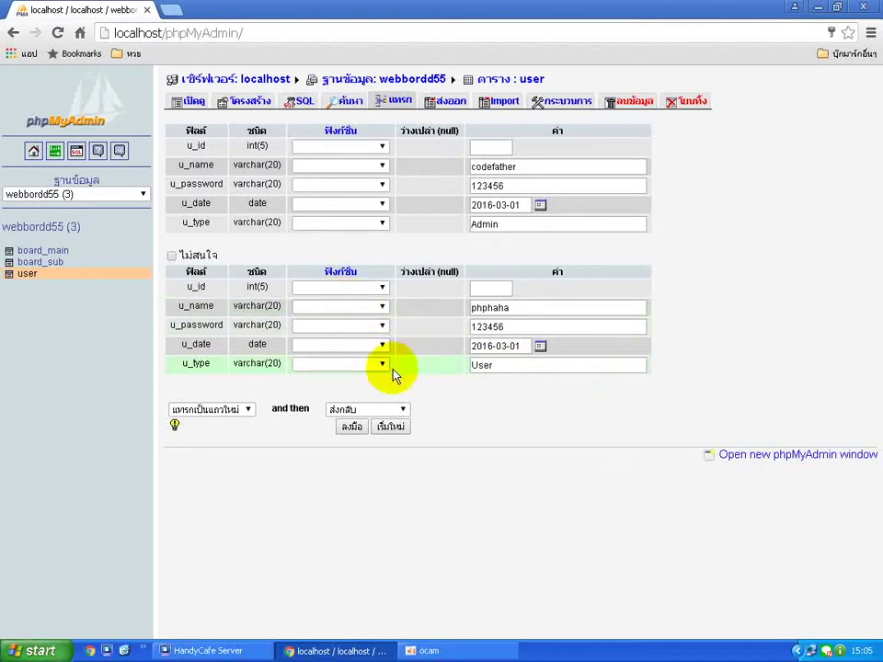
click(351, 427)
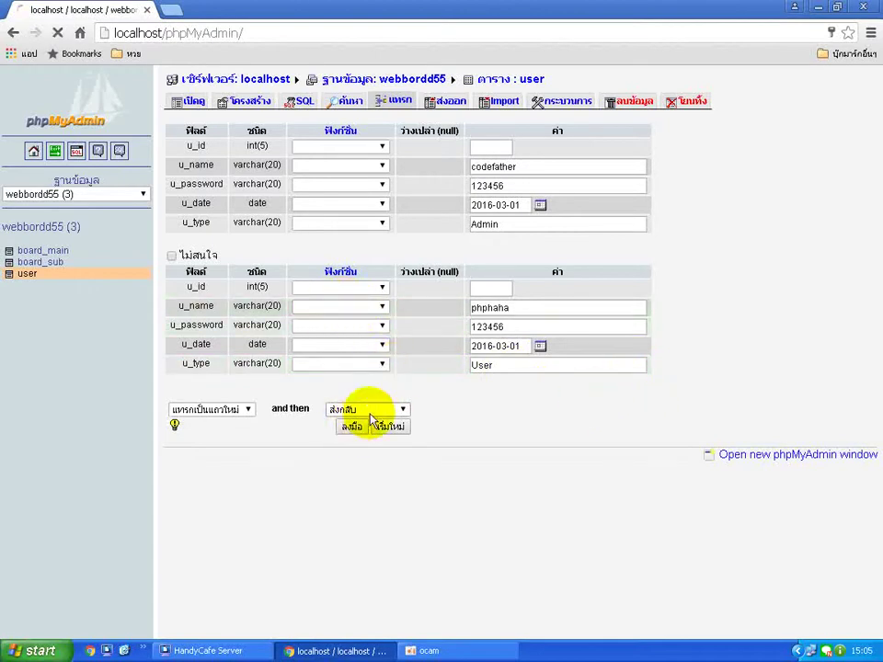
scroll(444, 287, up, 3)
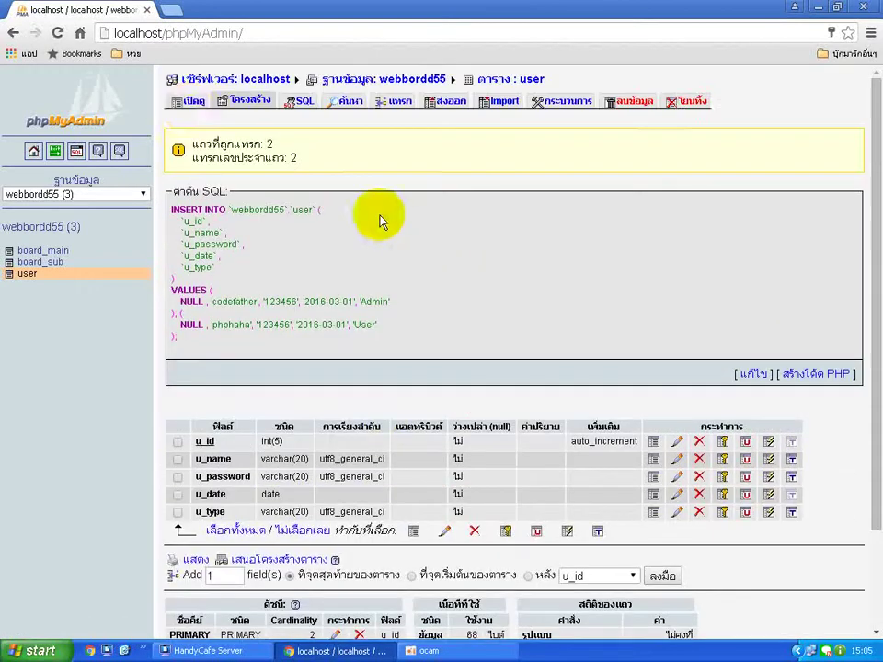
Browse the user table to list the Admin and User rows dated 2016-03-01.
click(191, 109)
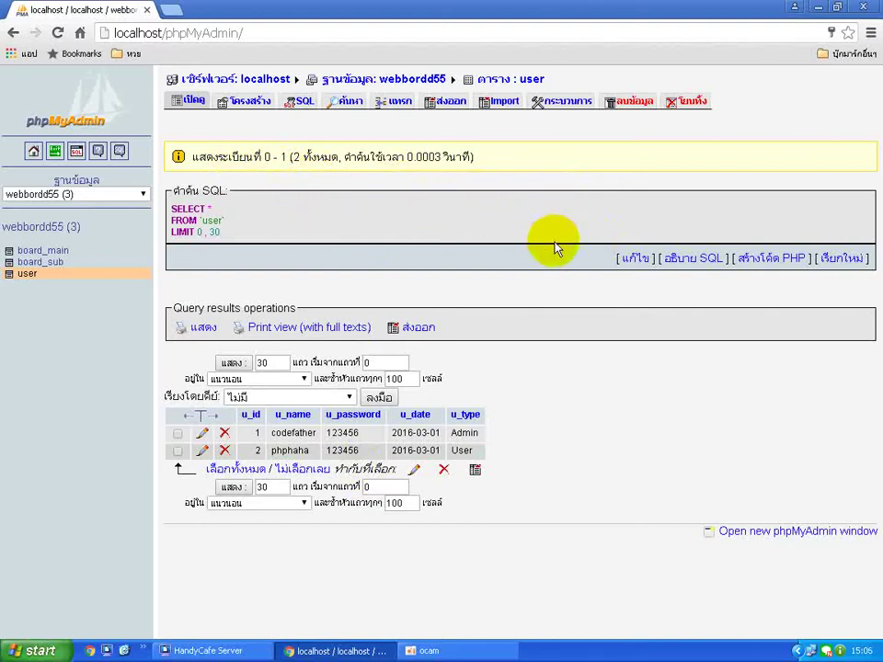
Switch between the board_main, board_sub and user table structures in the sidebar.
click(42, 262)
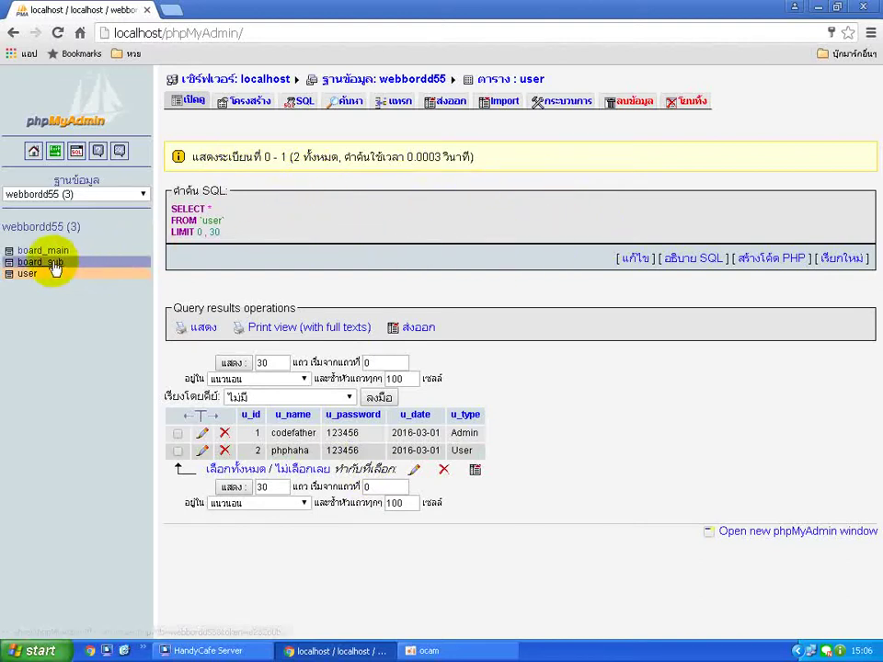
click(52, 251)
click(32, 275)
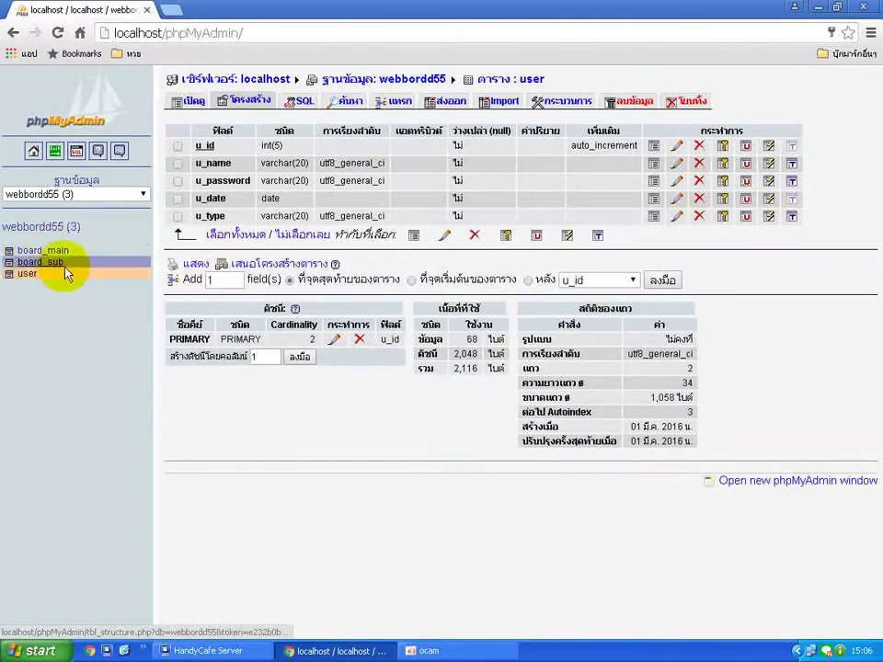
click(42, 262)
click(46, 251)
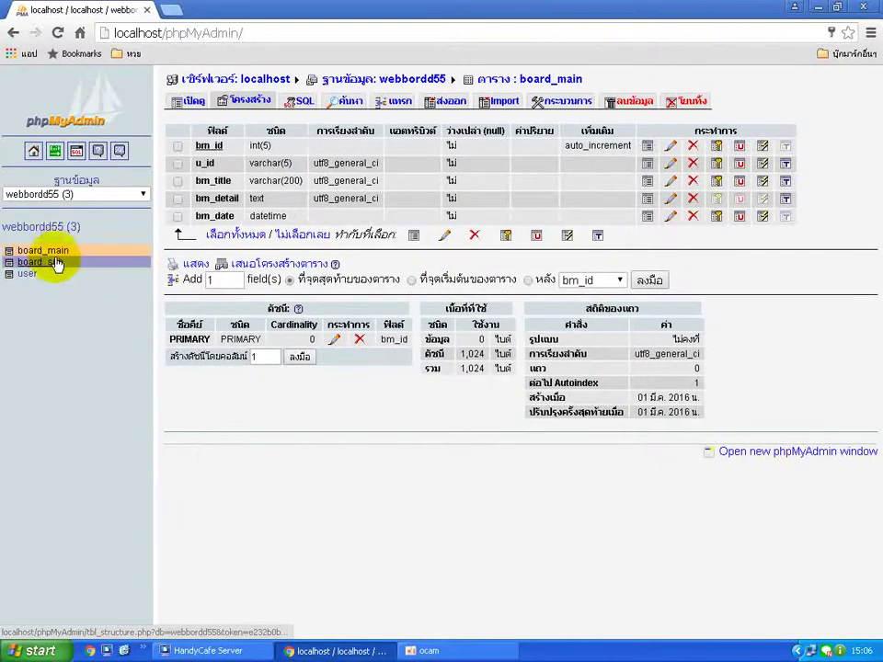
click(42, 263)
click(44, 274)
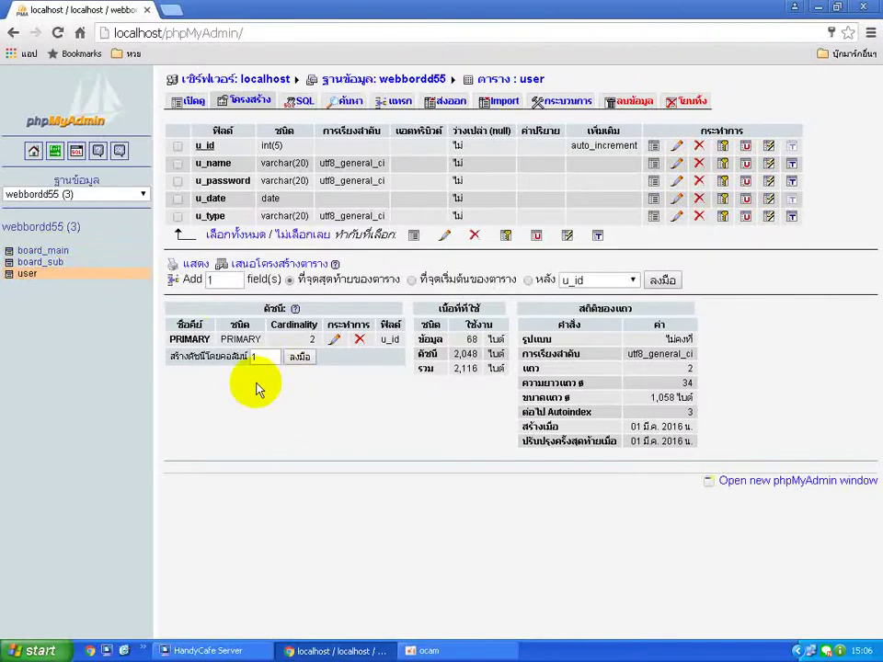
click(42, 262)
click(45, 251)
click(43, 262)
click(28, 273)
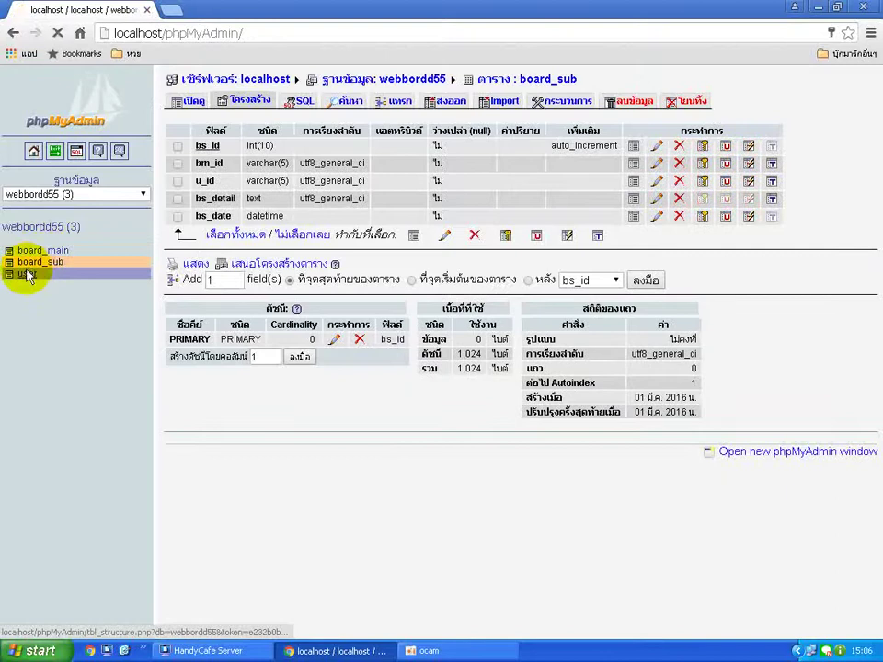
click(36, 256)
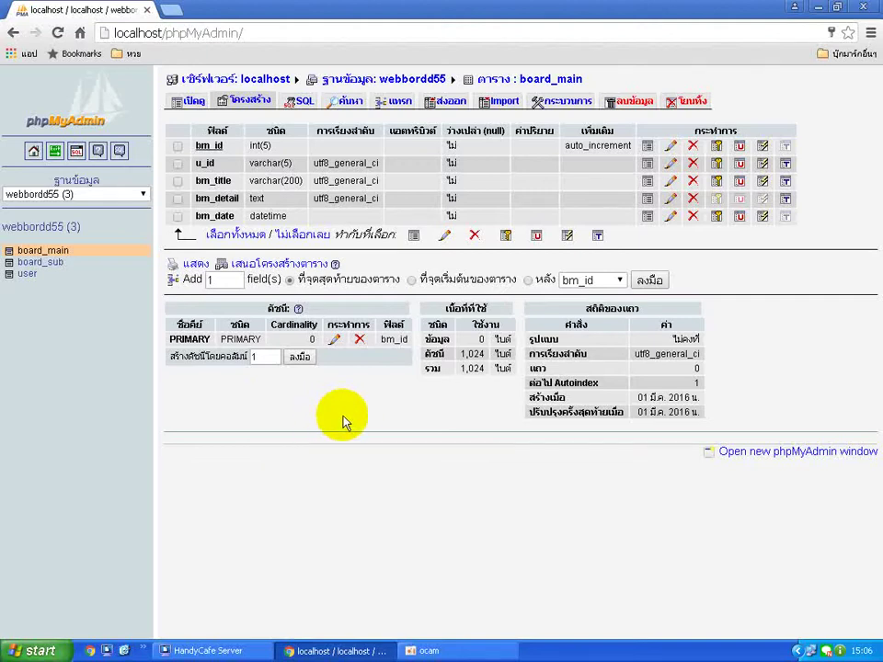
Open the webbordd55 overview and end on the user table's structure showing 2 rows.
click(50, 229)
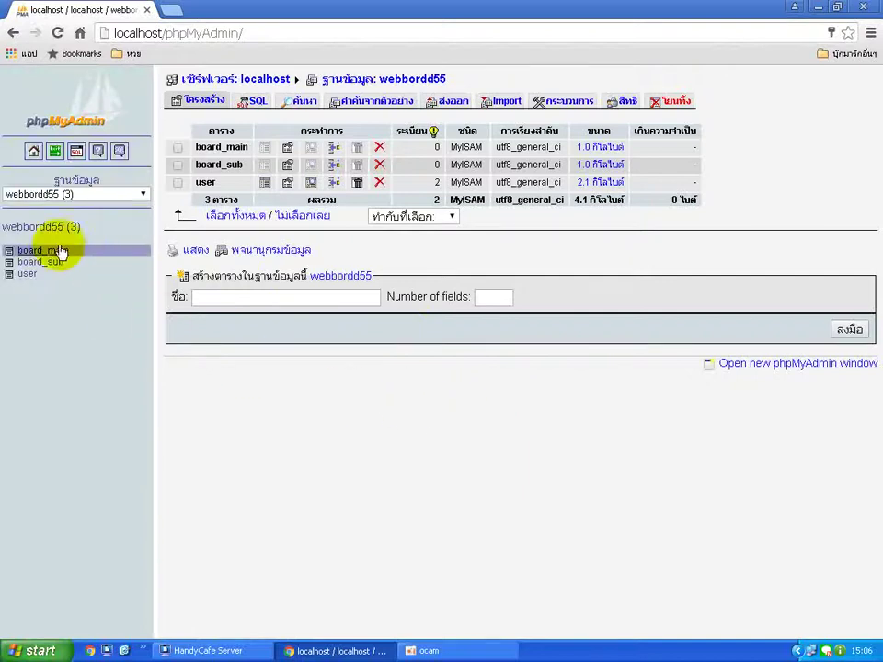
click(48, 250)
click(46, 262)
click(37, 273)
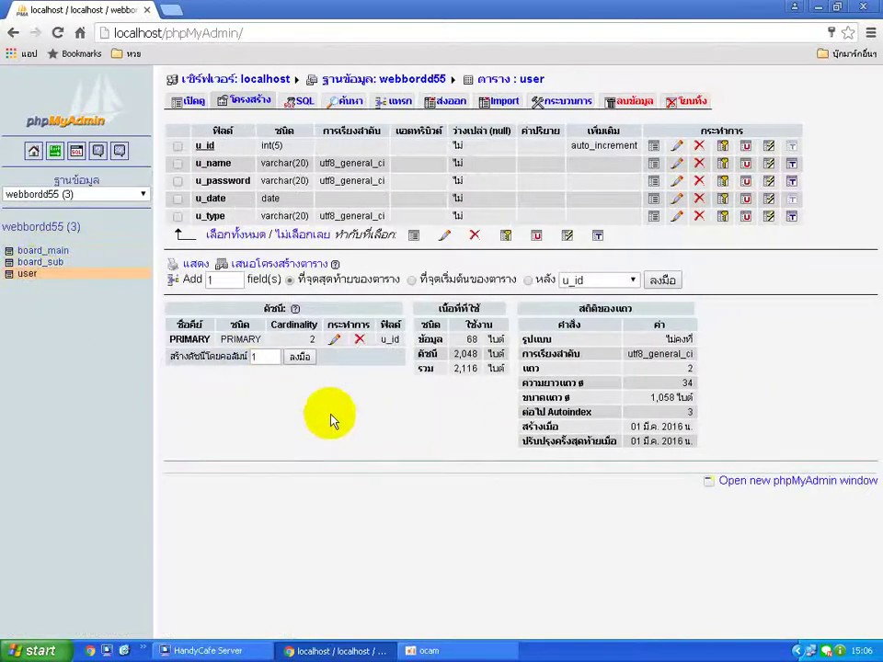